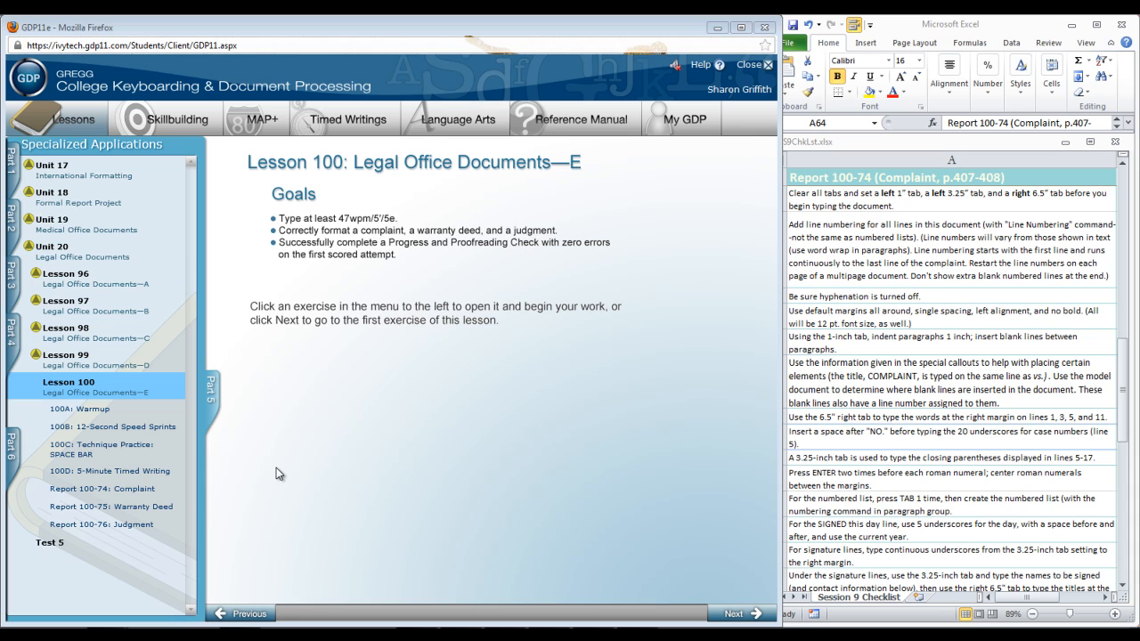
- Launch the Report 100-74: Complaint exercise from Lesson 100 in GDP
click(101, 489)
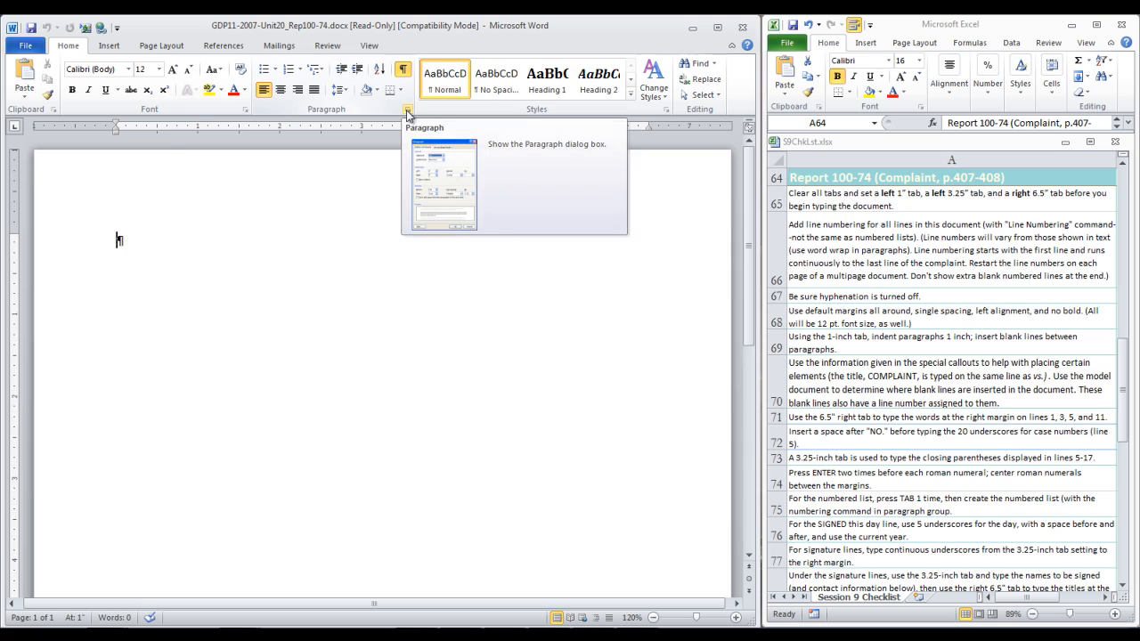
- Replace all tab stops with left tabs at 1" and 3.25" and a right tab at 6.5"
click(407, 113)
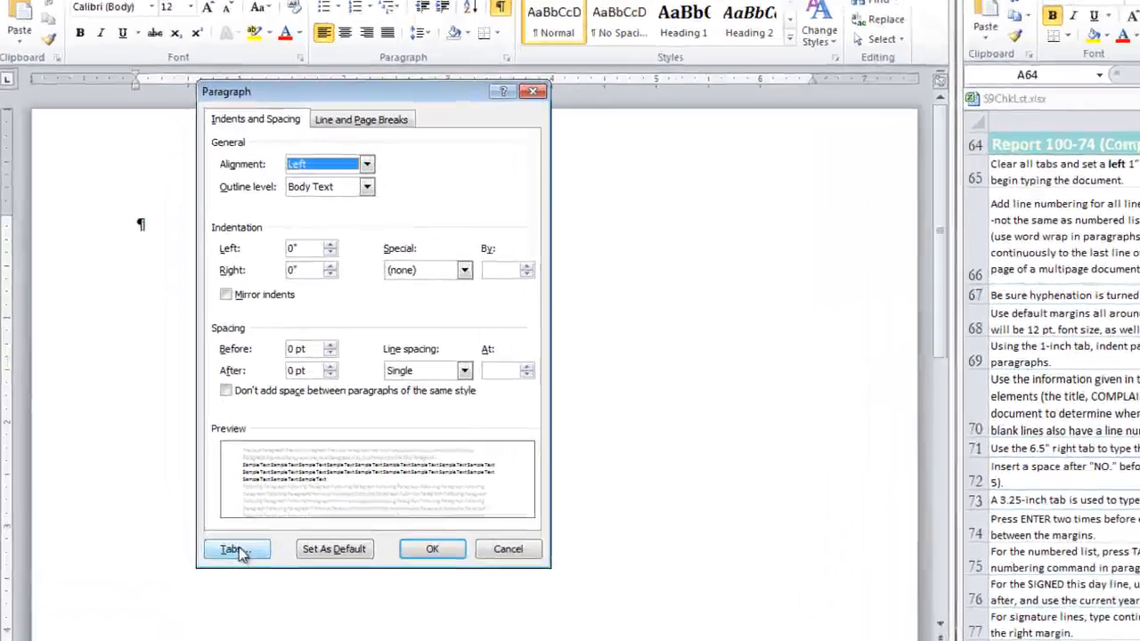
click(236, 549)
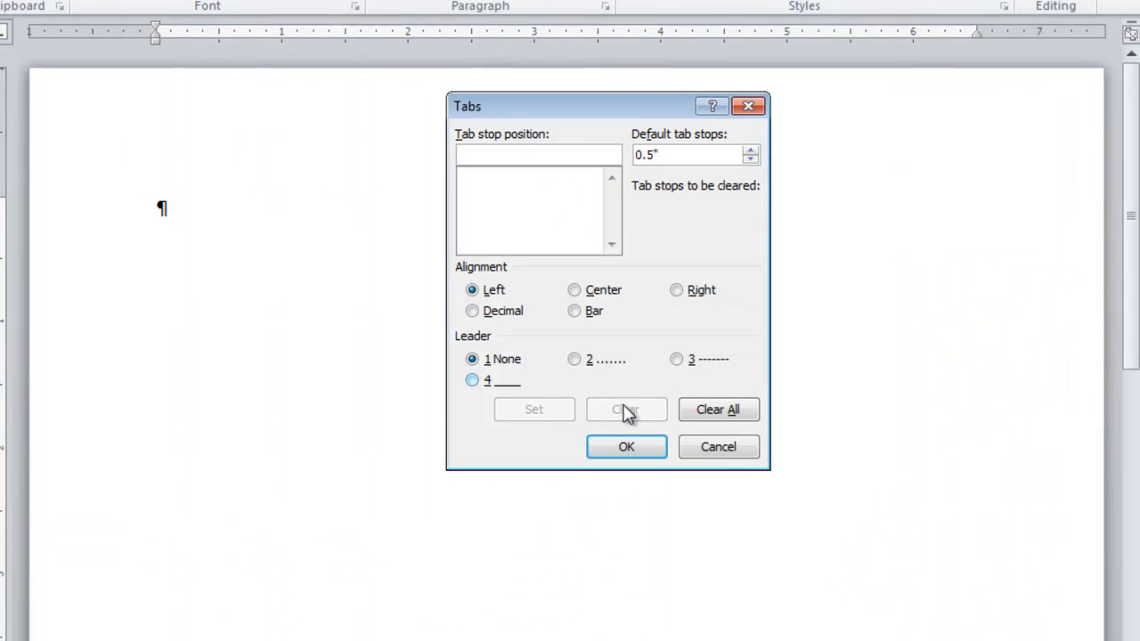
click(720, 418)
click(599, 161)
text(1)
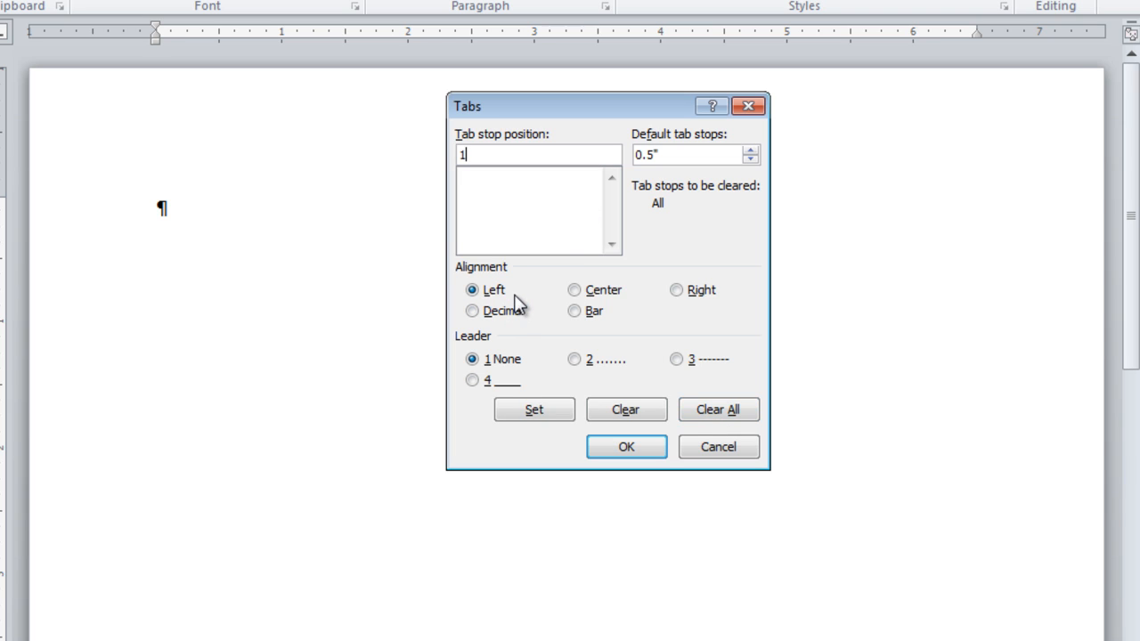
click(537, 420)
text(3.25)
click(530, 411)
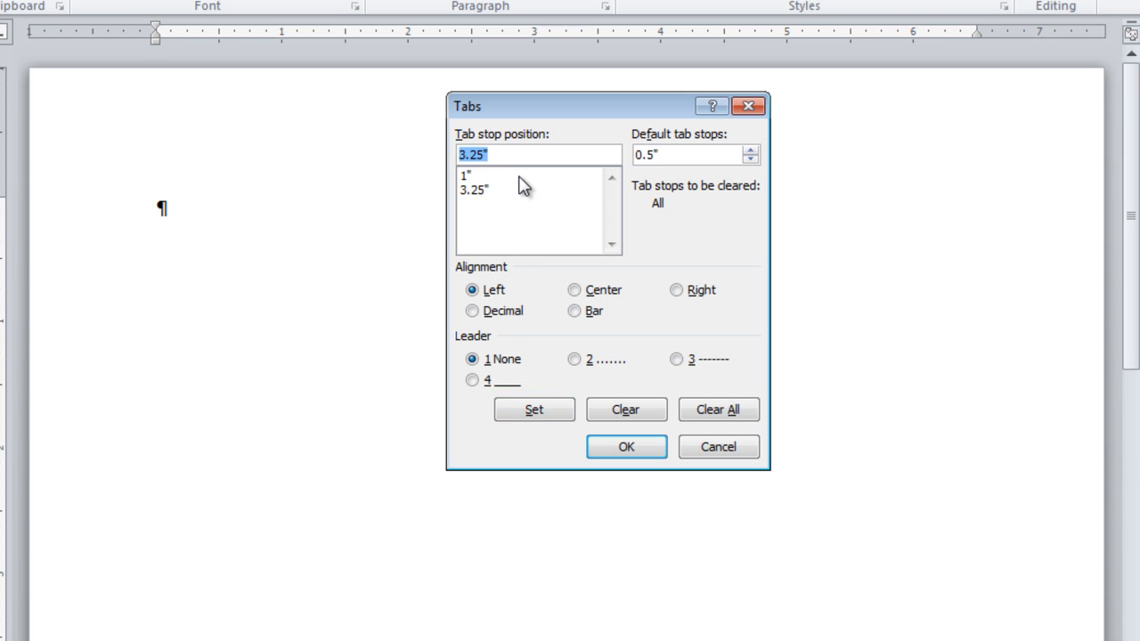
text(6.5)
click(676, 291)
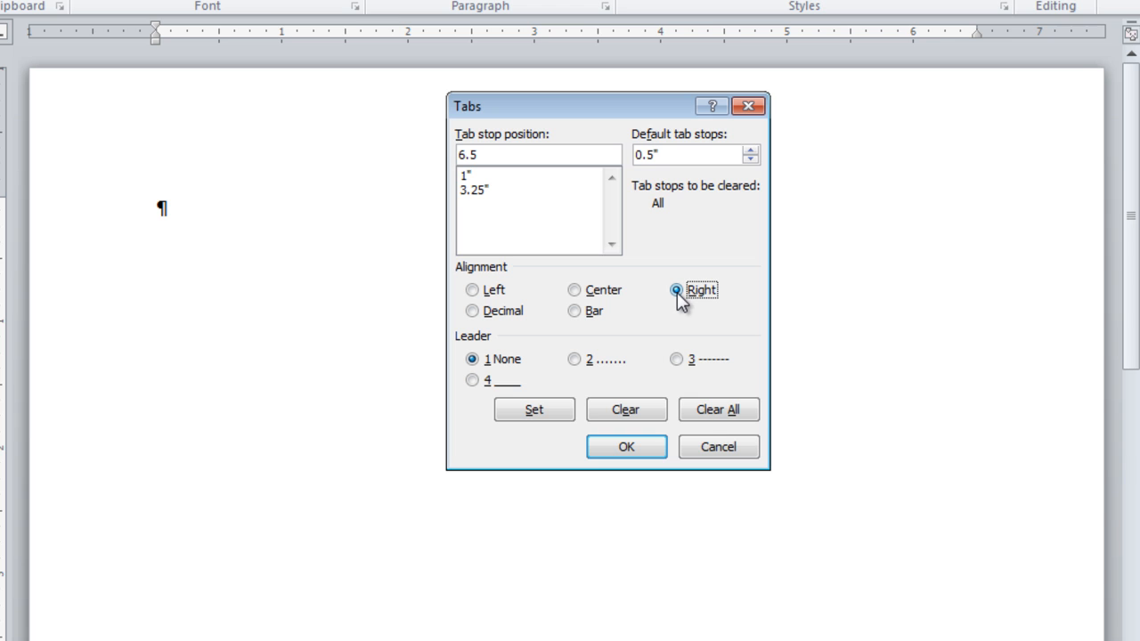
click(540, 415)
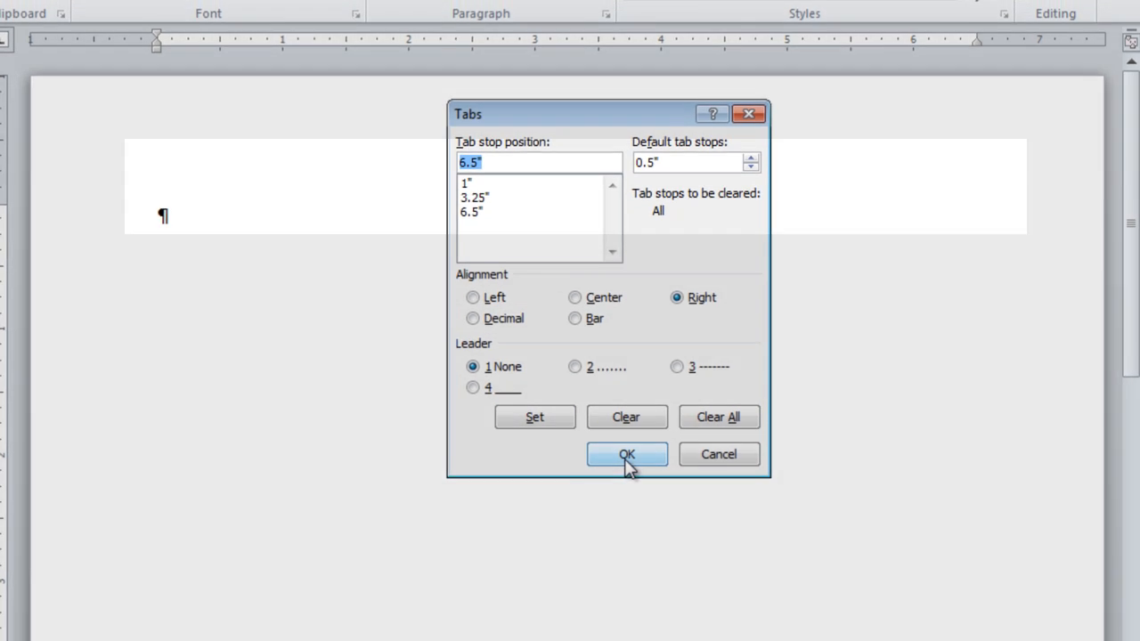
click(626, 447)
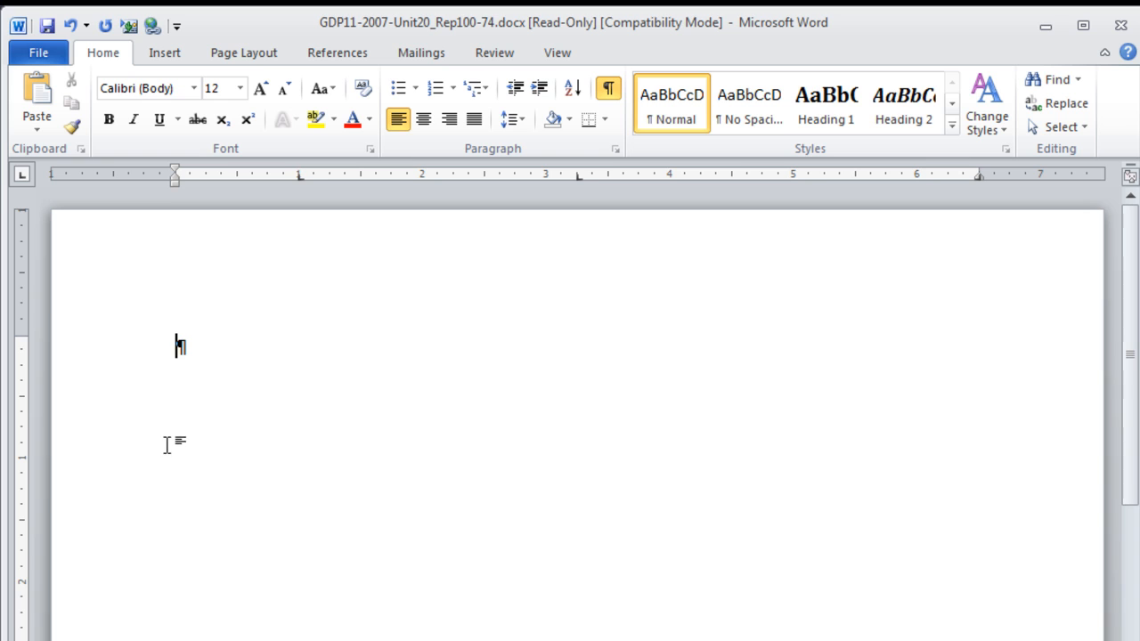
- Add line numbers to the document, restarting the numbering on each page
click(246, 56)
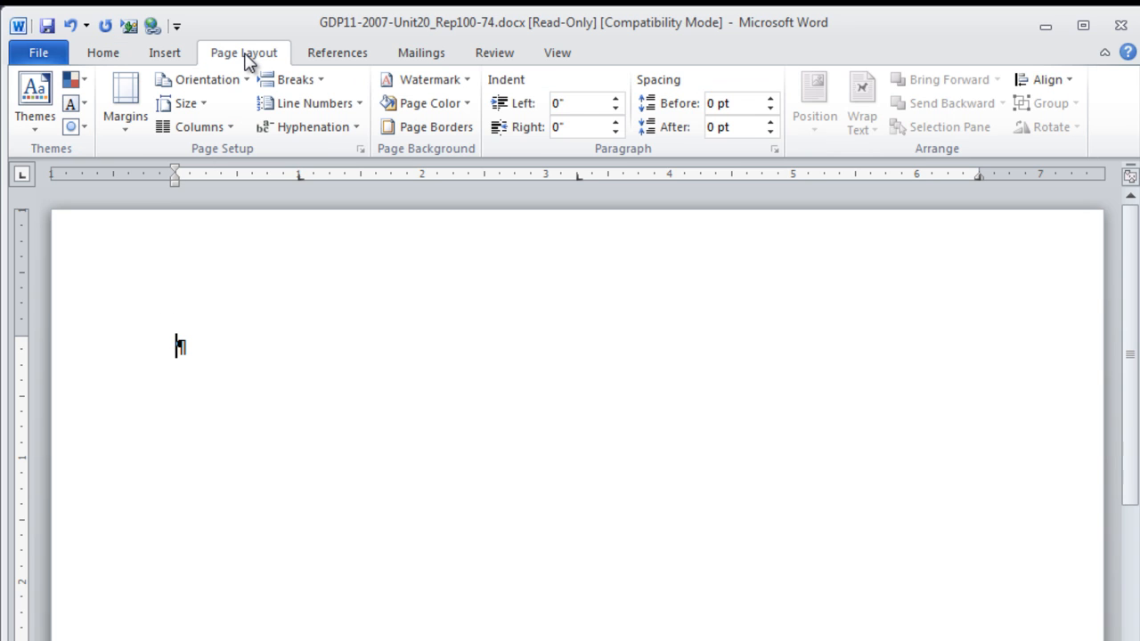
click(360, 106)
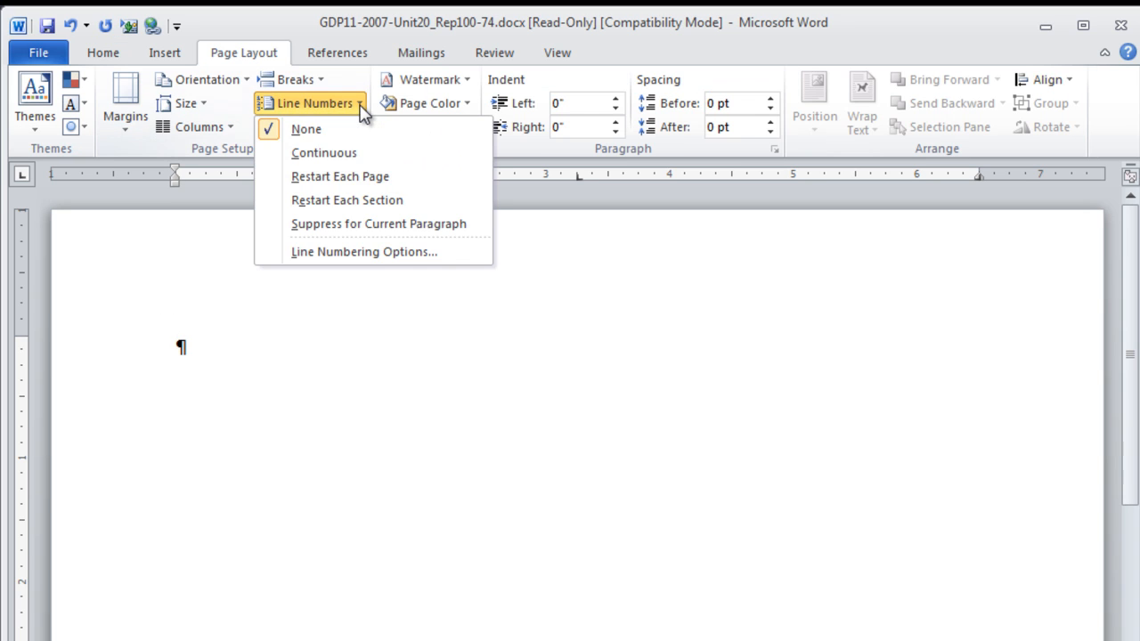
click(346, 181)
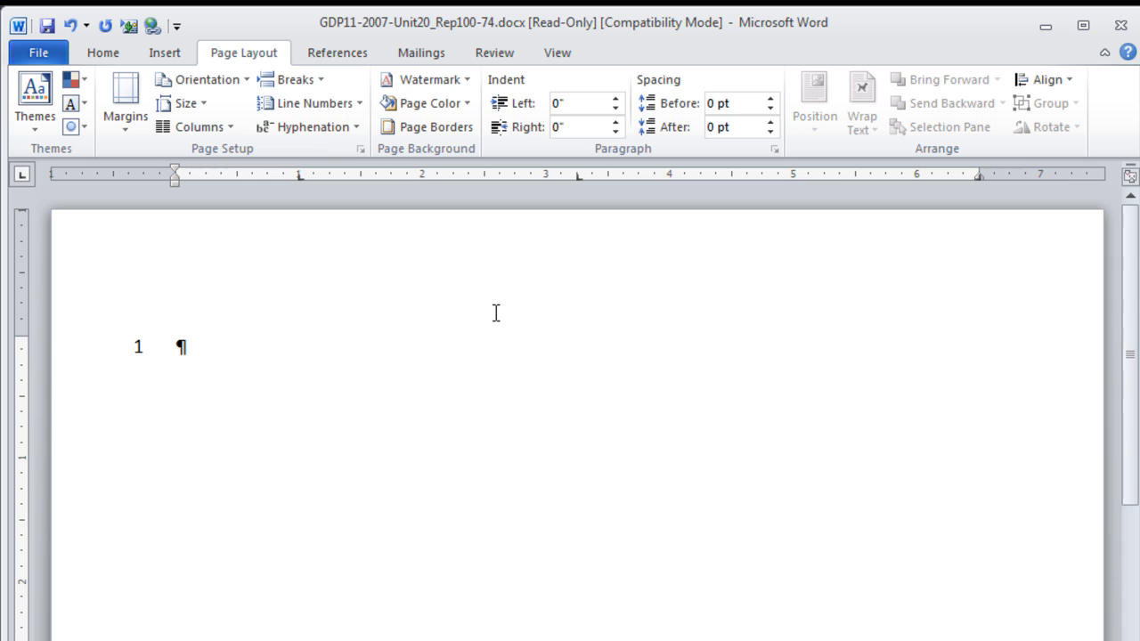
- Type caption lines STATE OF IOWA / IN DISTRICT COURT and COUNTY OF DES MOINES / CENTRAL JUDICIAL DISTRICT
text(STATE OF IOWA)
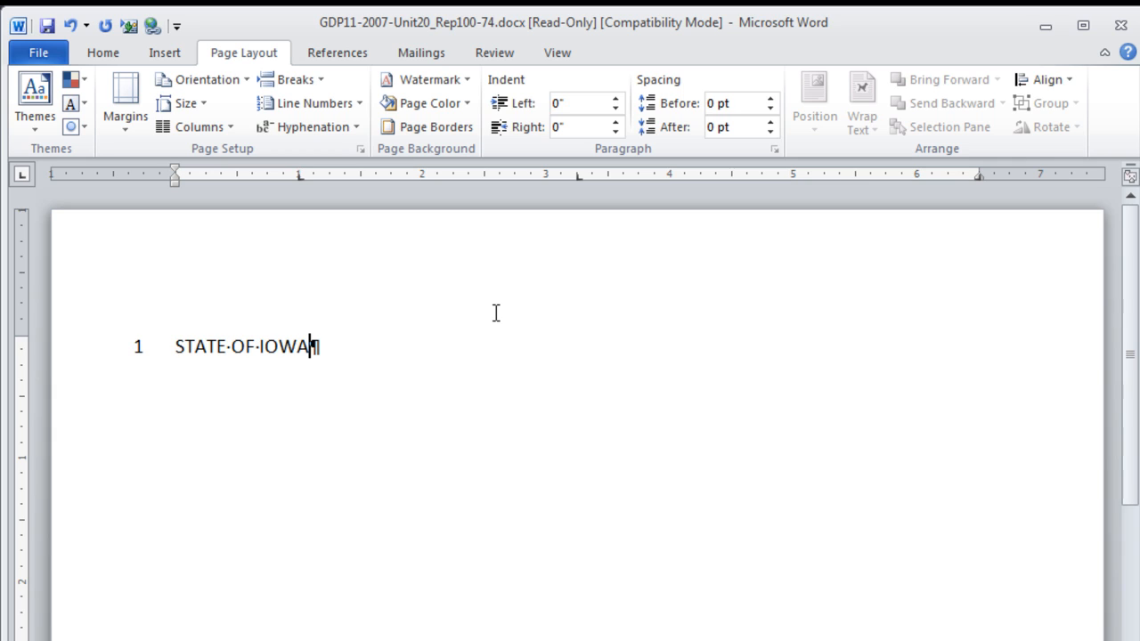
key(Tab)
key(Tab)
text(IN)
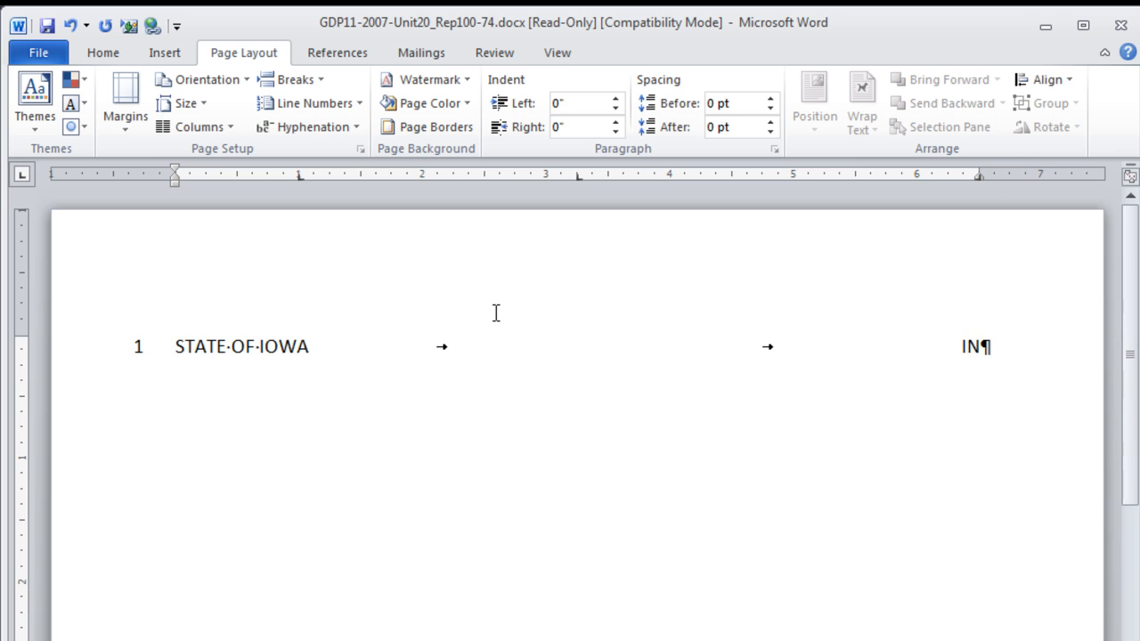
text( DISTRICT COURT)
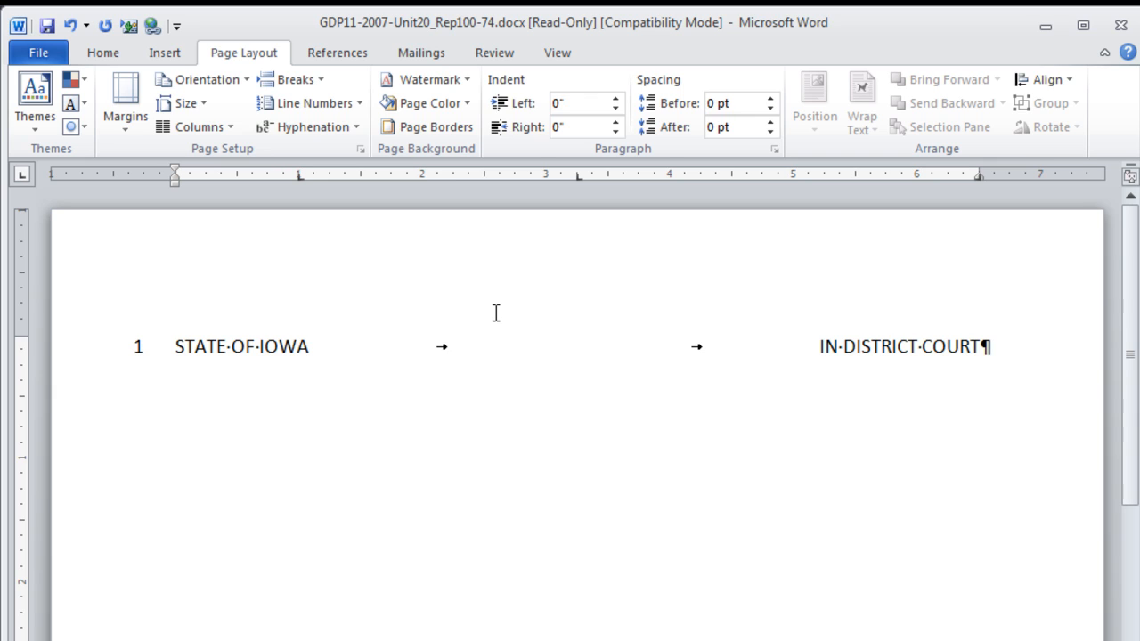
key(Return)
key(Return)
text(COUNTY OF )
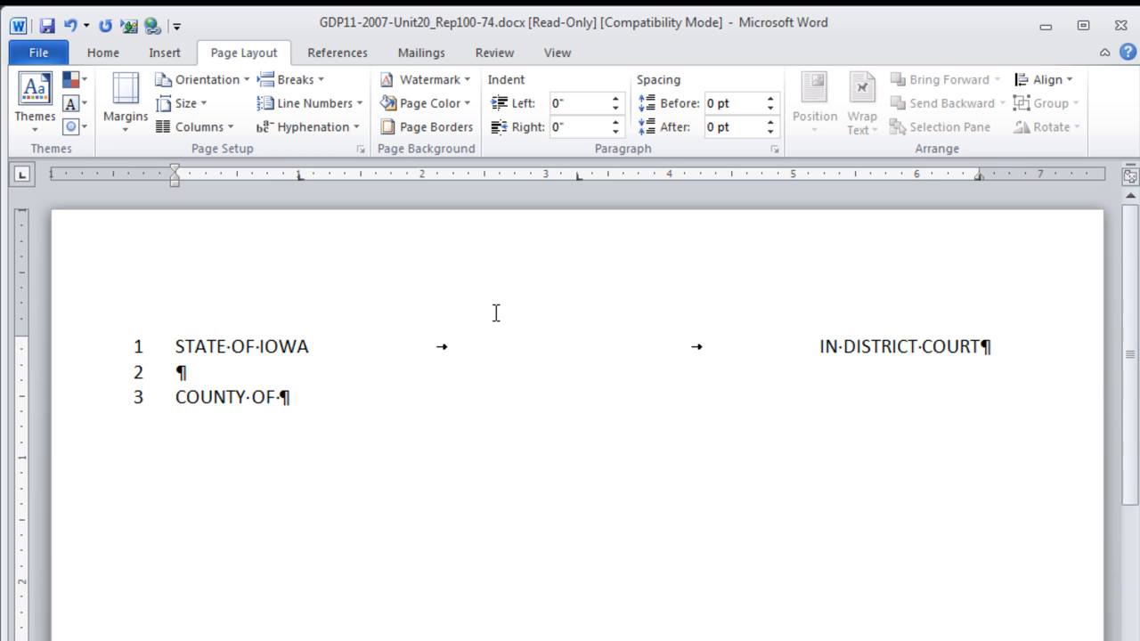
text(DES MOINES)
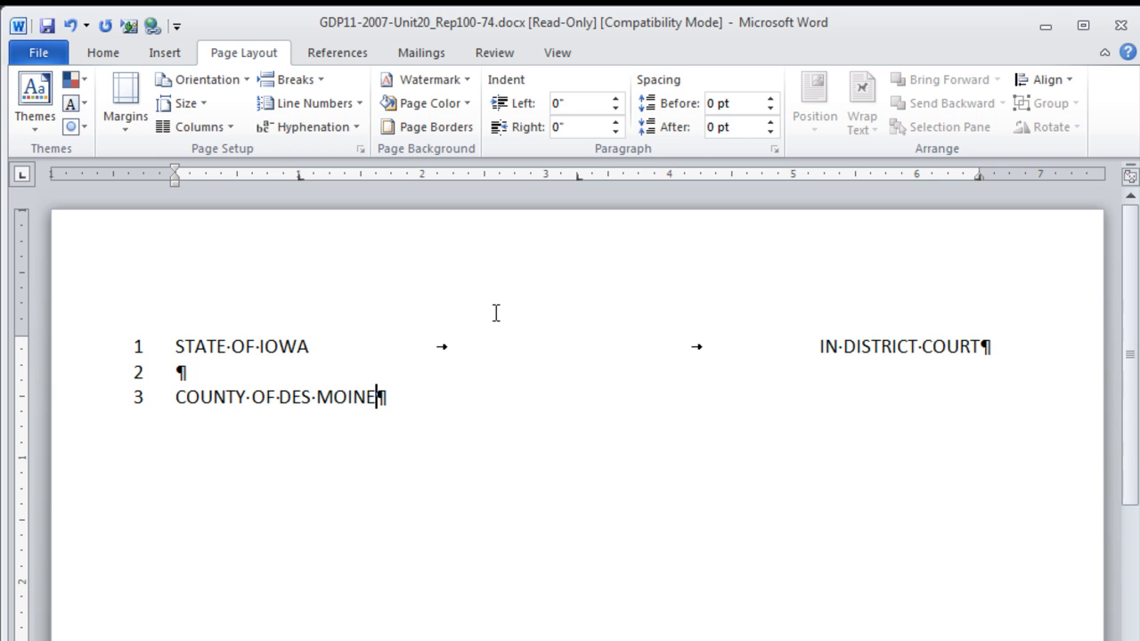
key(Tab)
key(Tab)
text(CENTRAL JU)
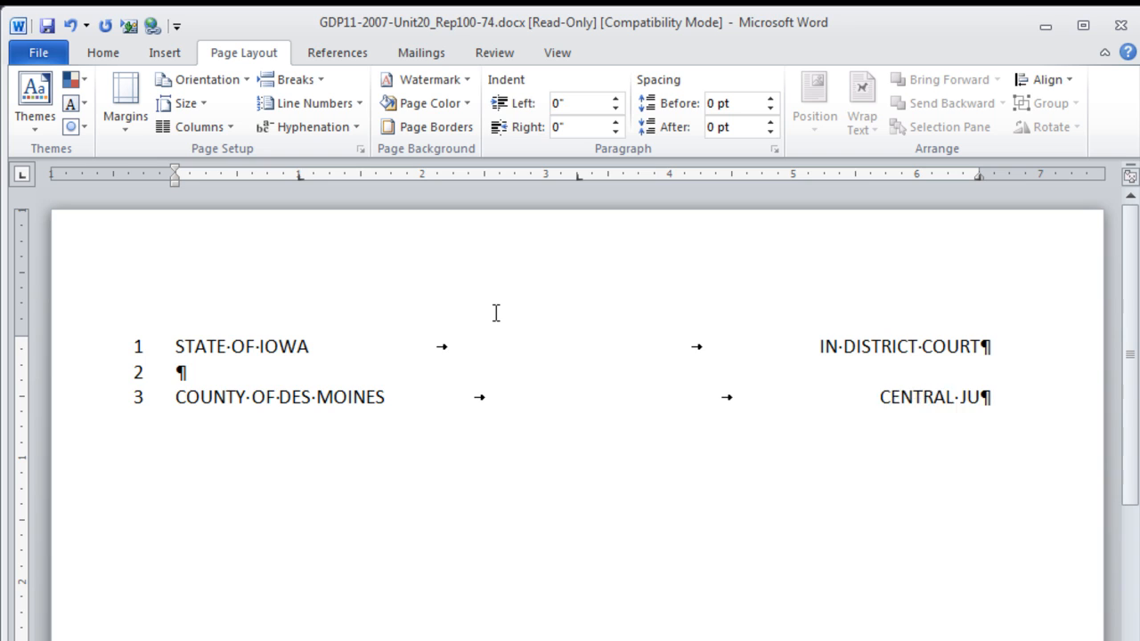
text(DICIAL DISTRICT)
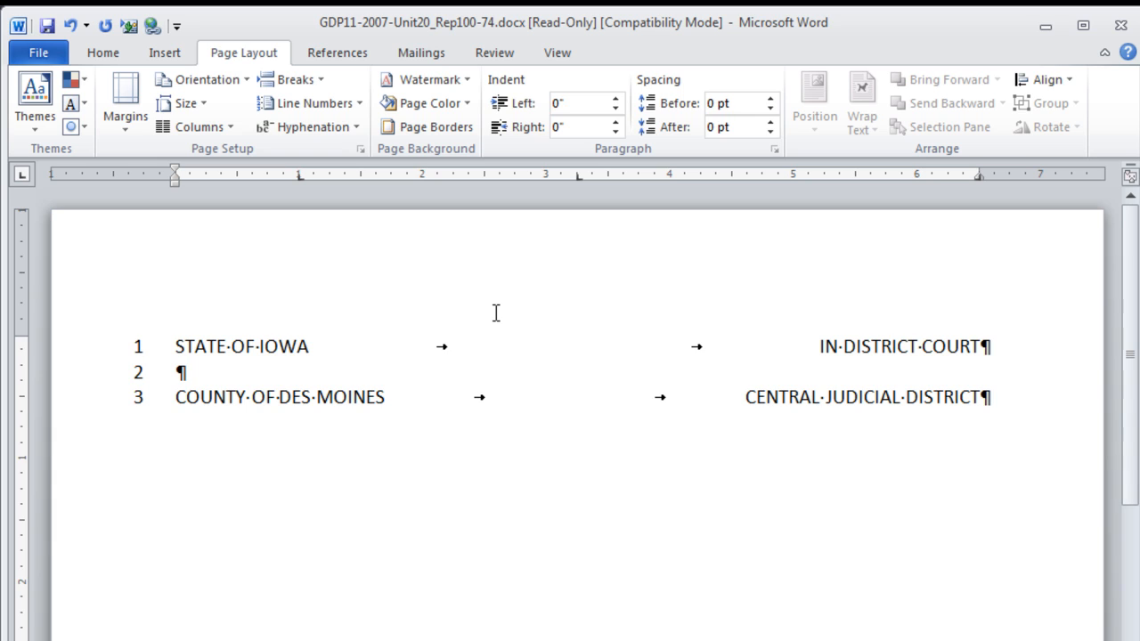
- Add line 5 with PEOPLE'S COUNTY BANK, ')' and 'NO. ____', ignoring the grammar flag
key(Return)
key(Return)
text(PEOP)
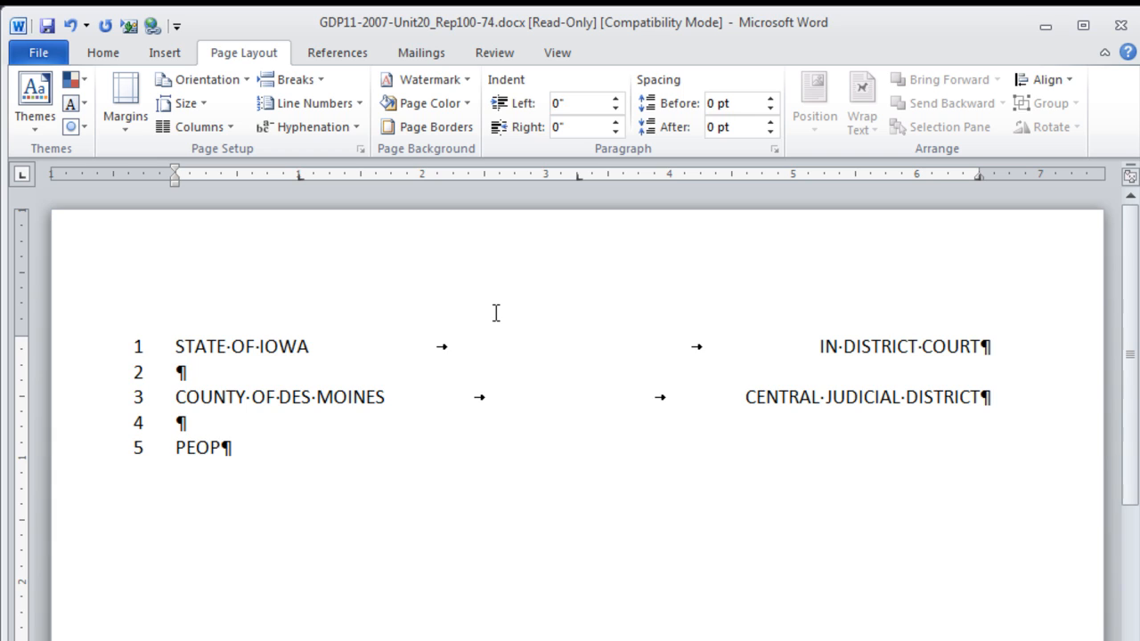
text(LE'S COUNTY BANK)
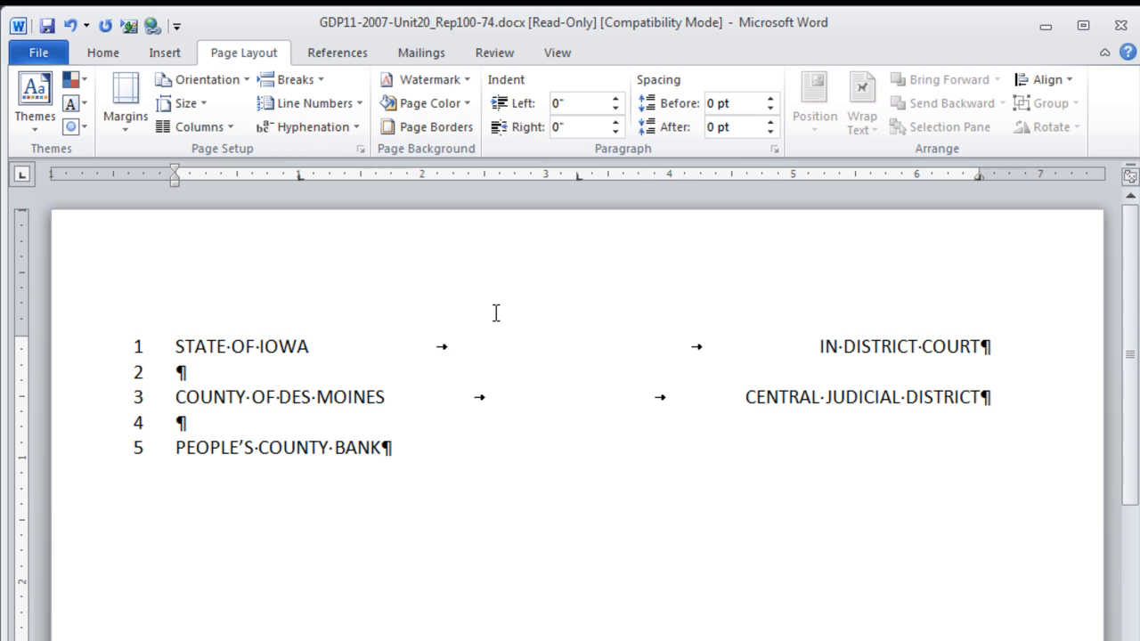
key(Tab)
text())
key(Tab)
text(NO)
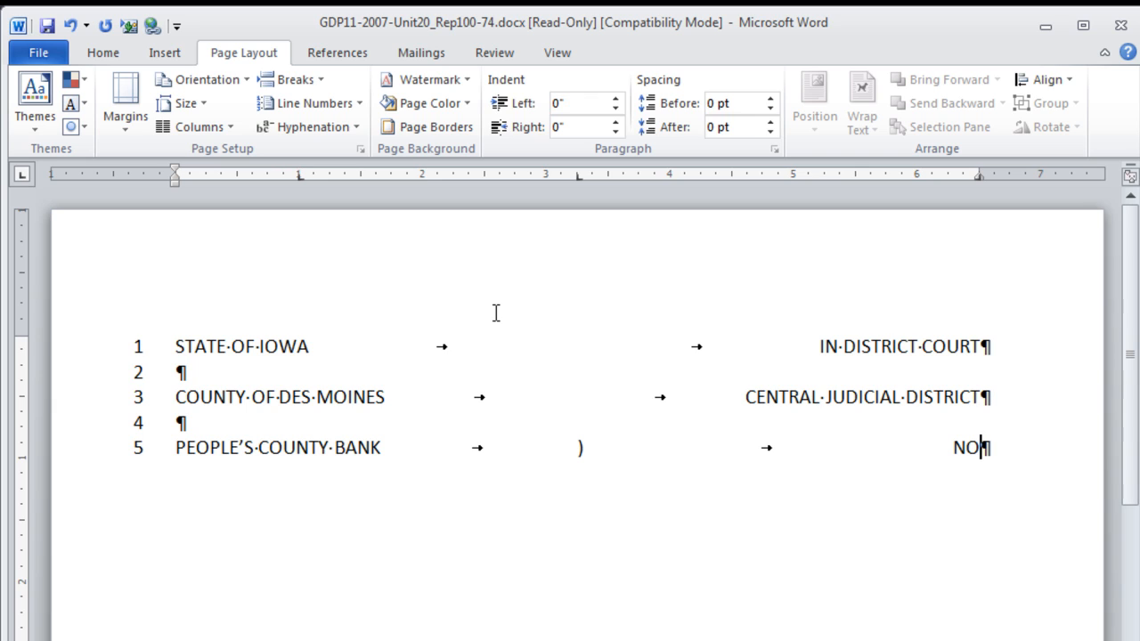
text(. )
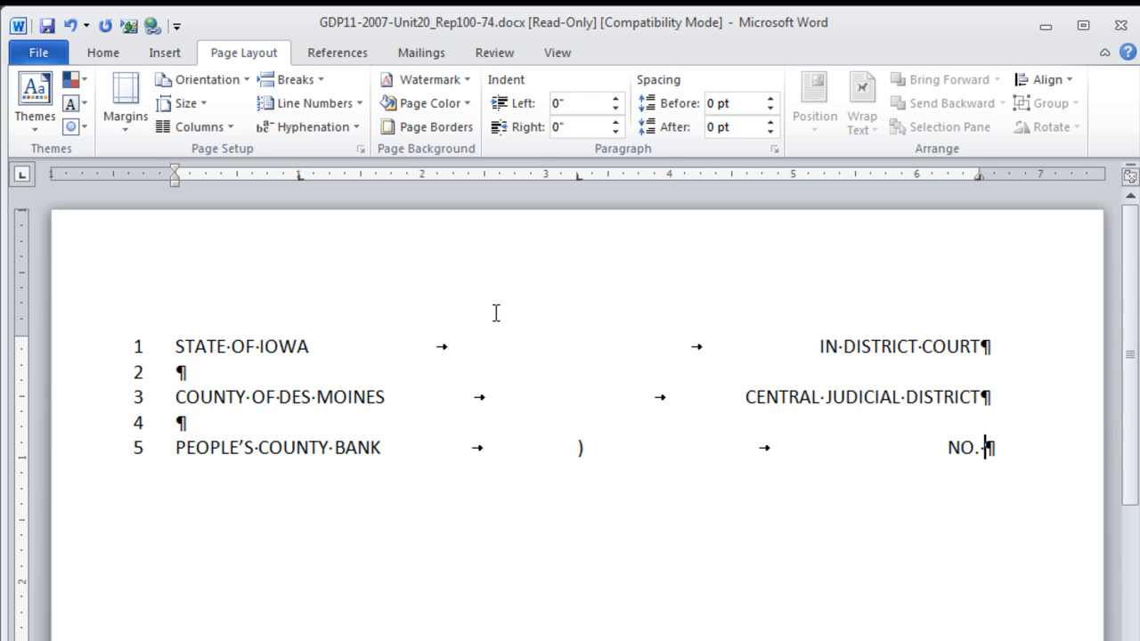
text(_______)
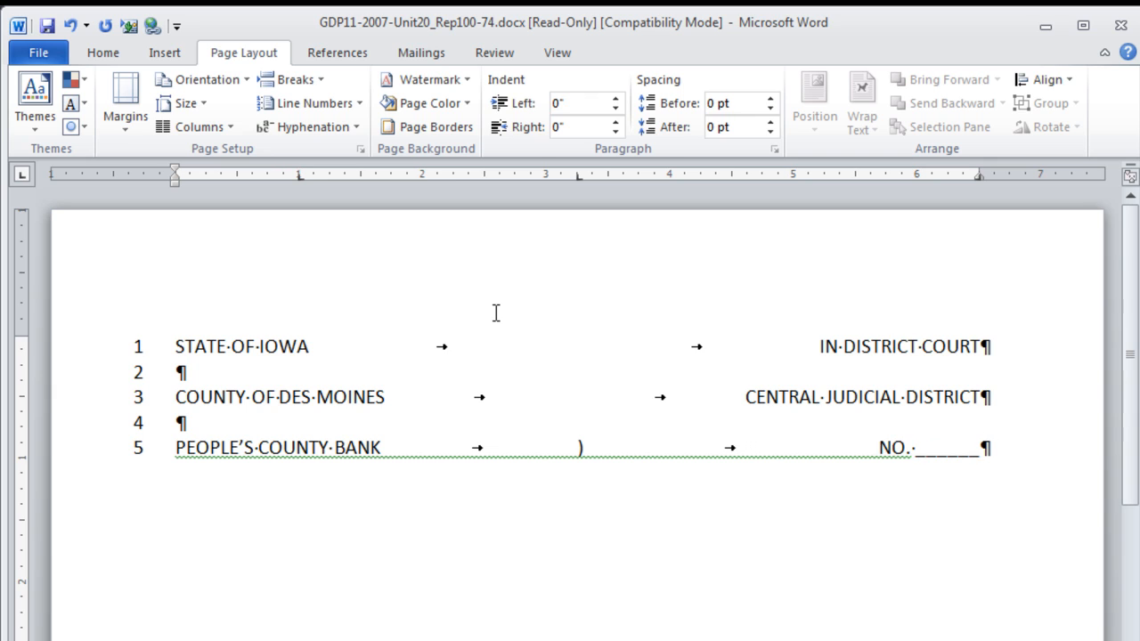
text(________)
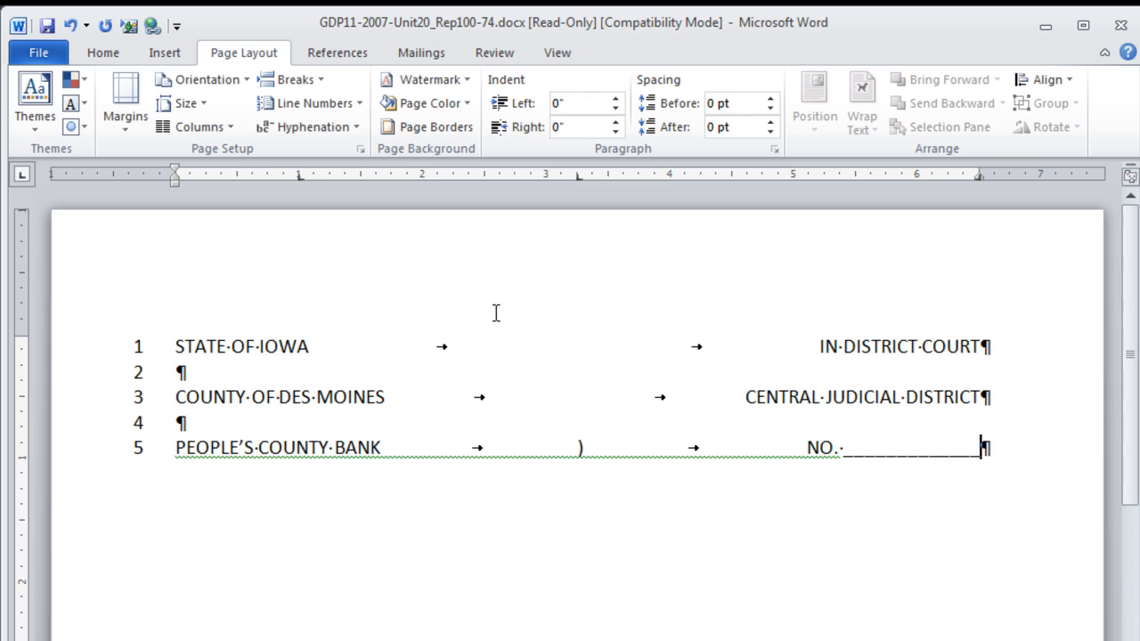
text(_____)
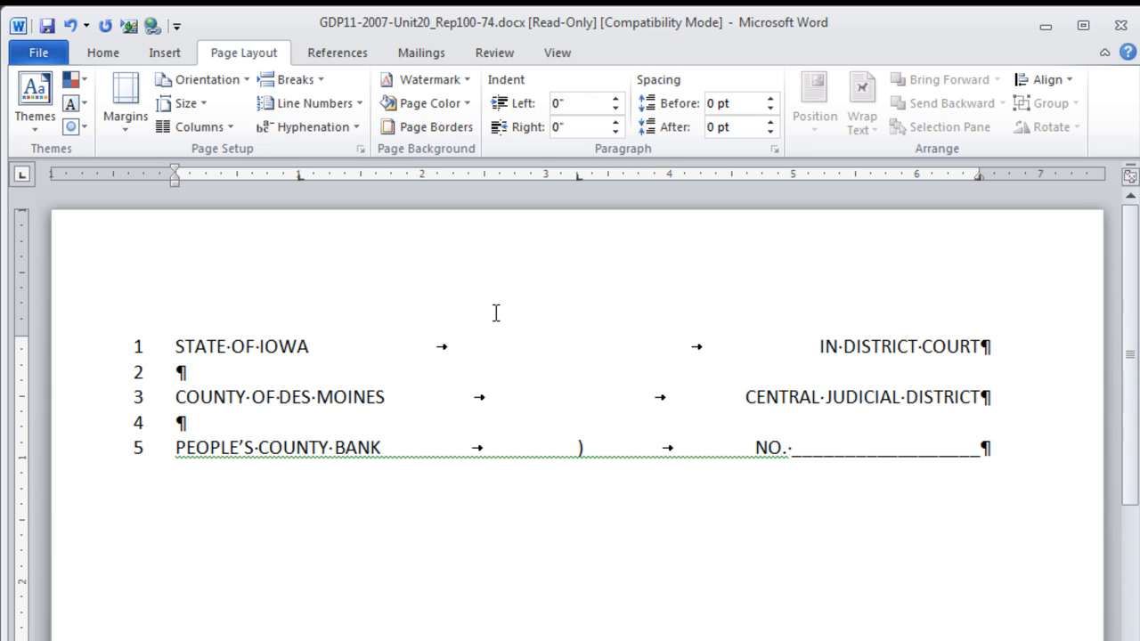
text(___)
right_click(711, 456)
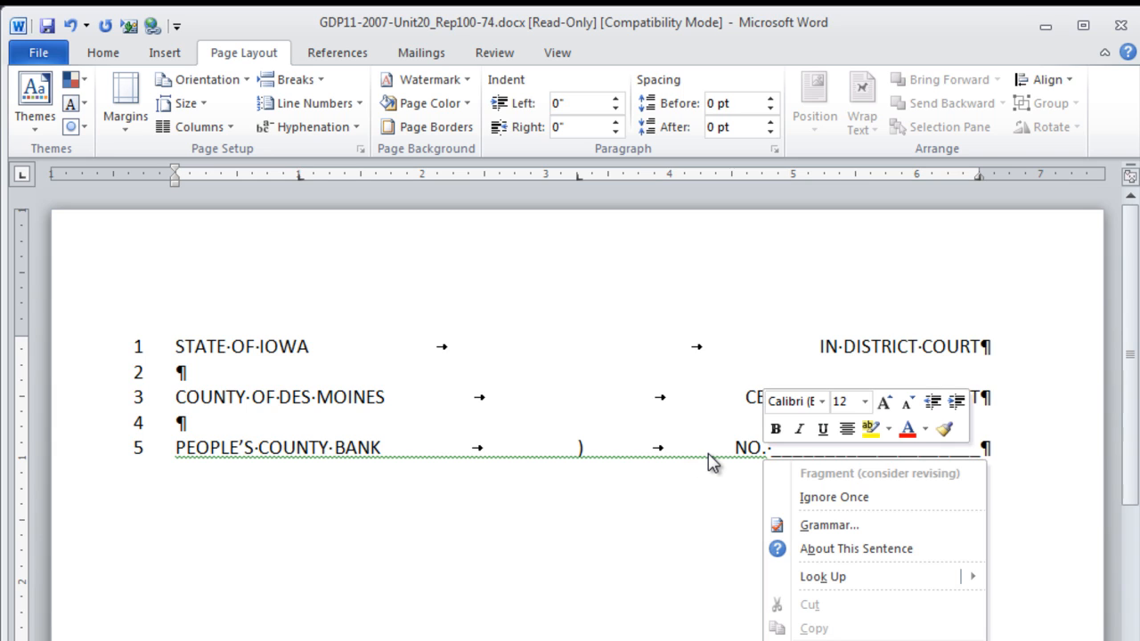
click(841, 497)
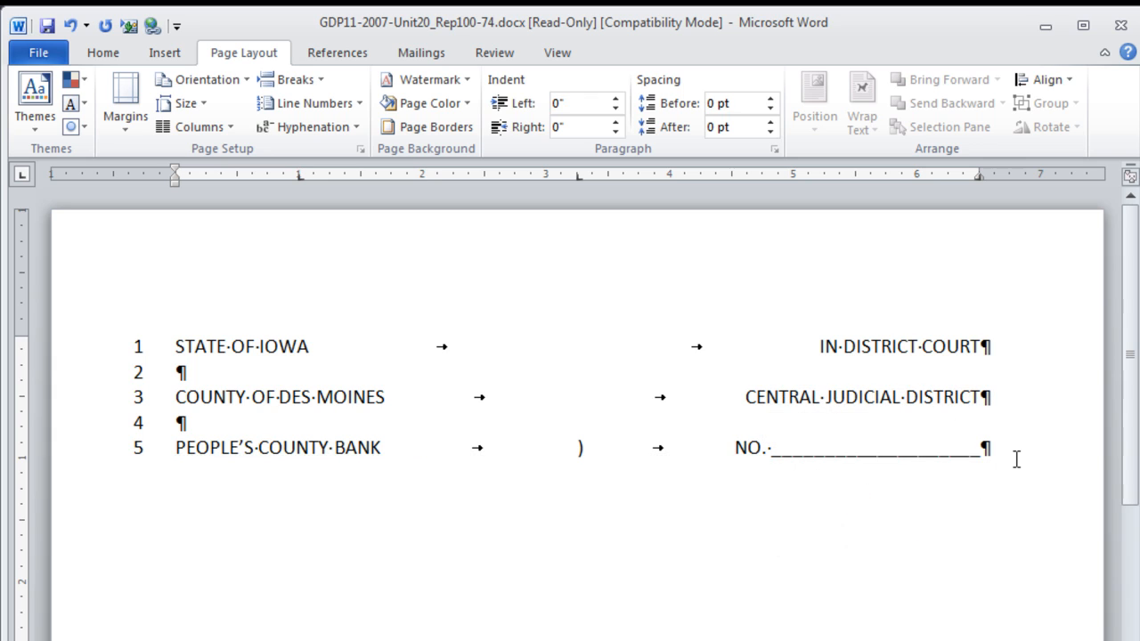
- Add the bank's address lines '215 Grand Avenue' and 'Des Moines, IA 50304', each ending with ')'
key(Return)
text(215 Grand Avenue)
key(Tab)
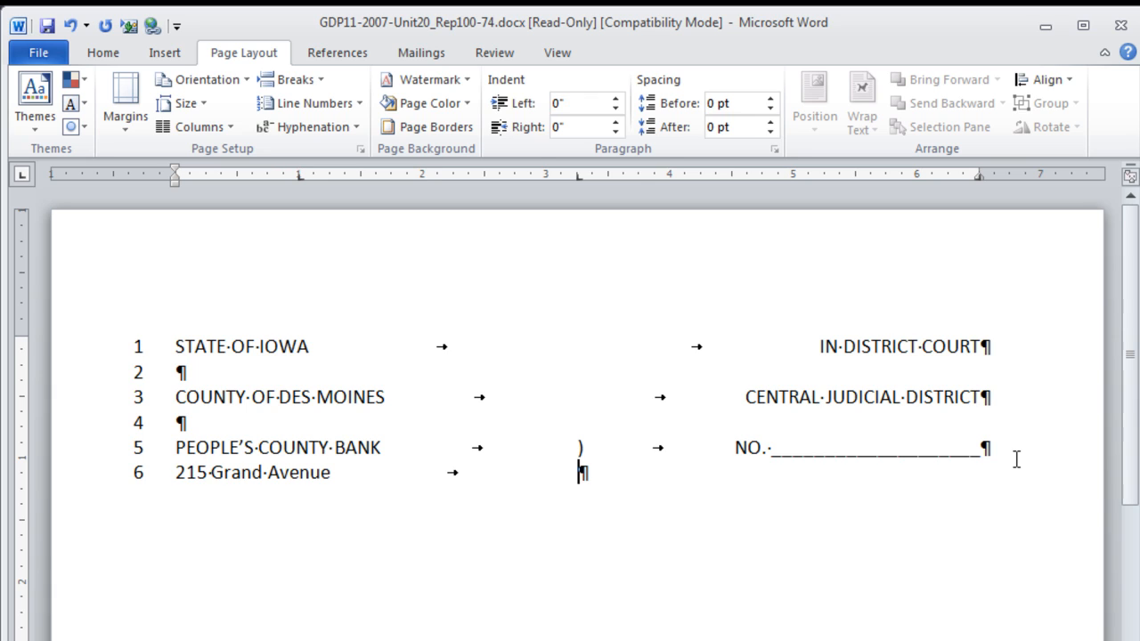
text())
key(Return)
text(Des Moines, IA 50304)
key(Tab)
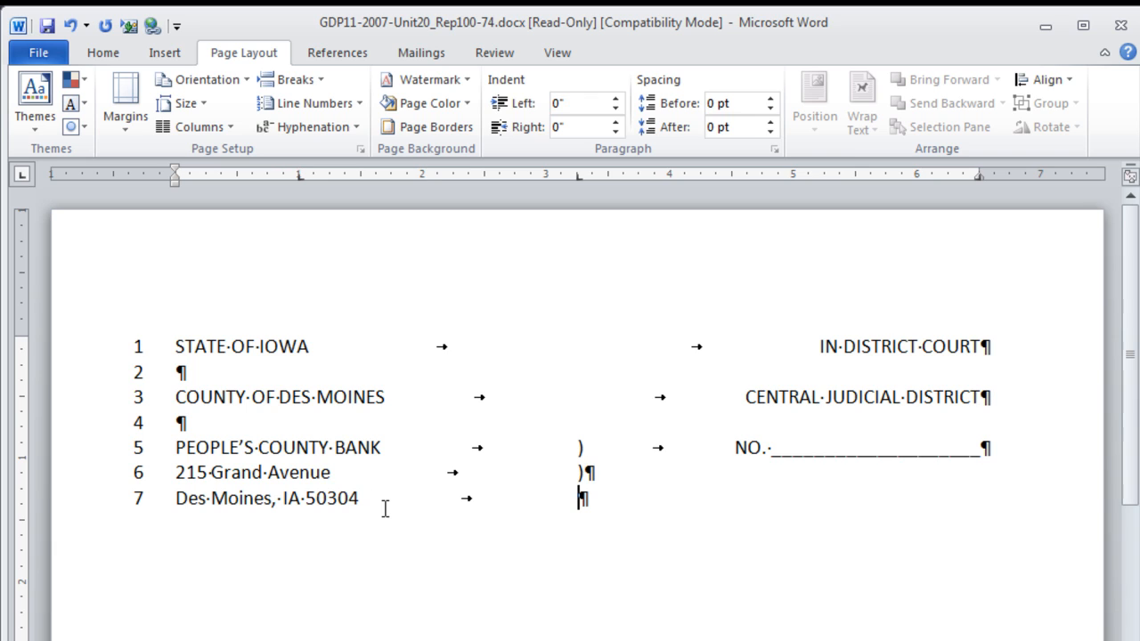
text())
- Add caption lines 8–10 with closing parentheses and 'Plaintiff,' indented on line 9
key(Return)
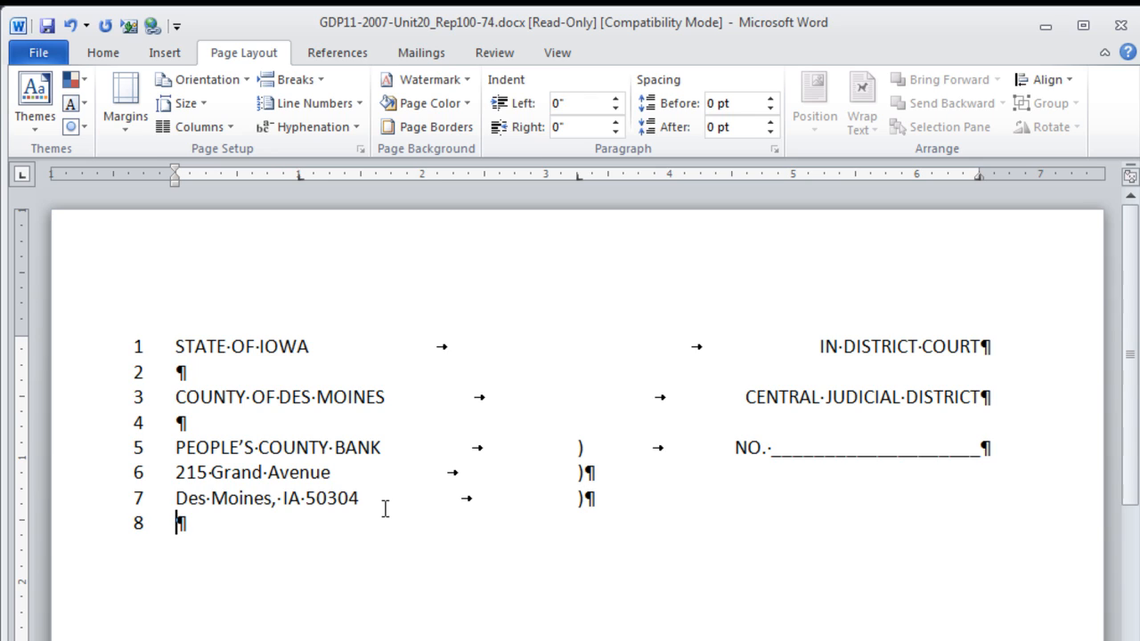
key(Tab)
key(Tab)
text())
key(Return)
key(Tab)
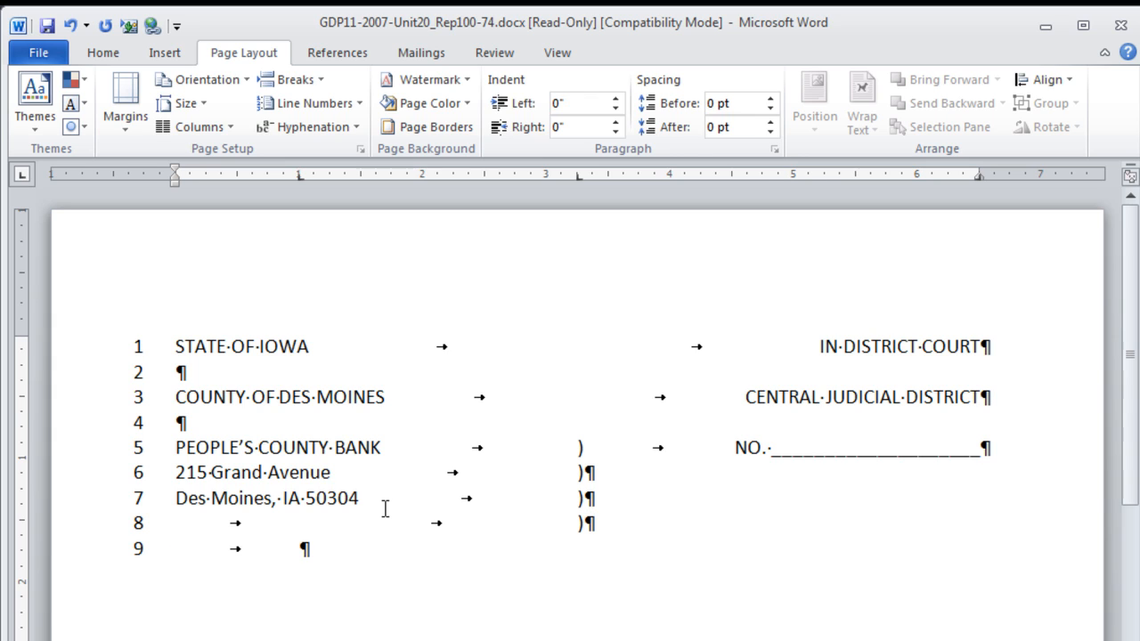
text(Plaintiff)
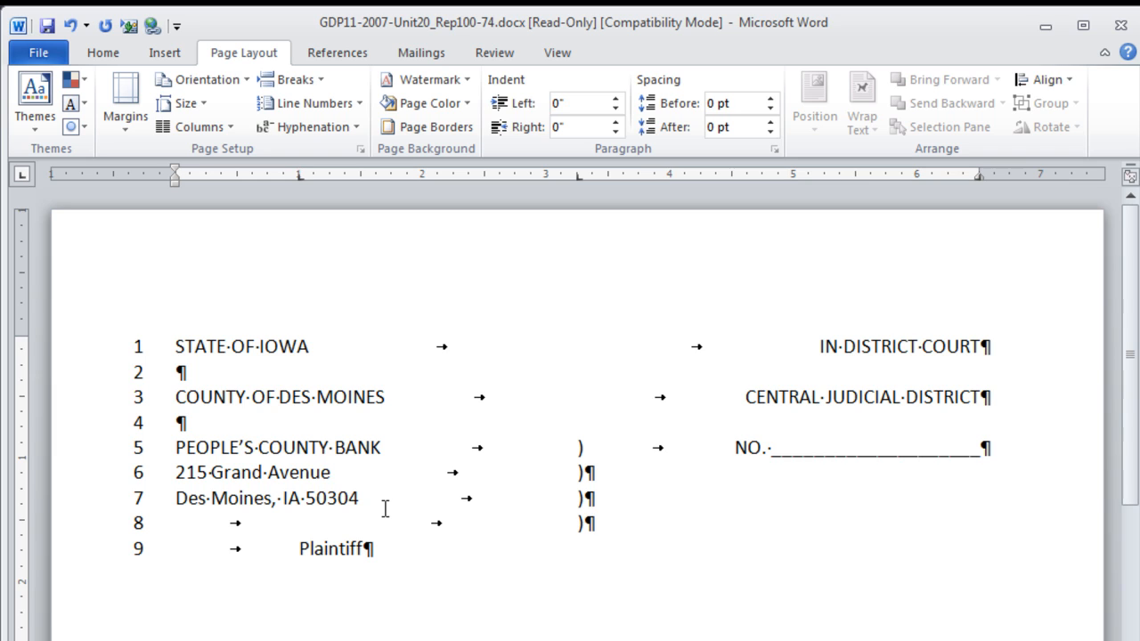
text(,)
key(Tab)
text())
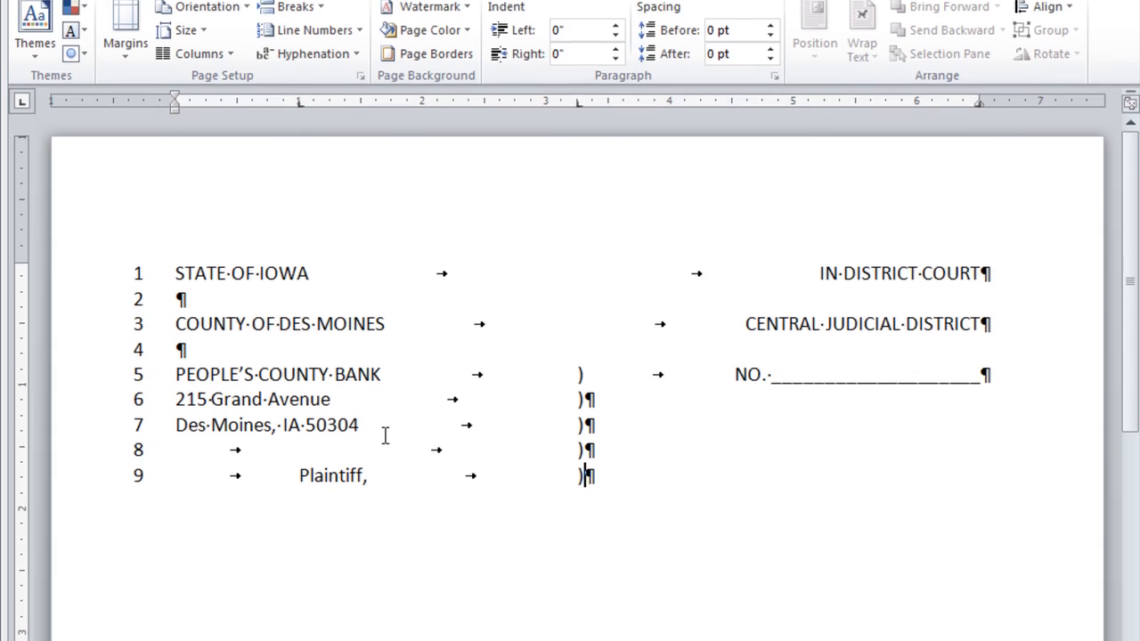
key(Return)
key(Tab)
key(Tab)
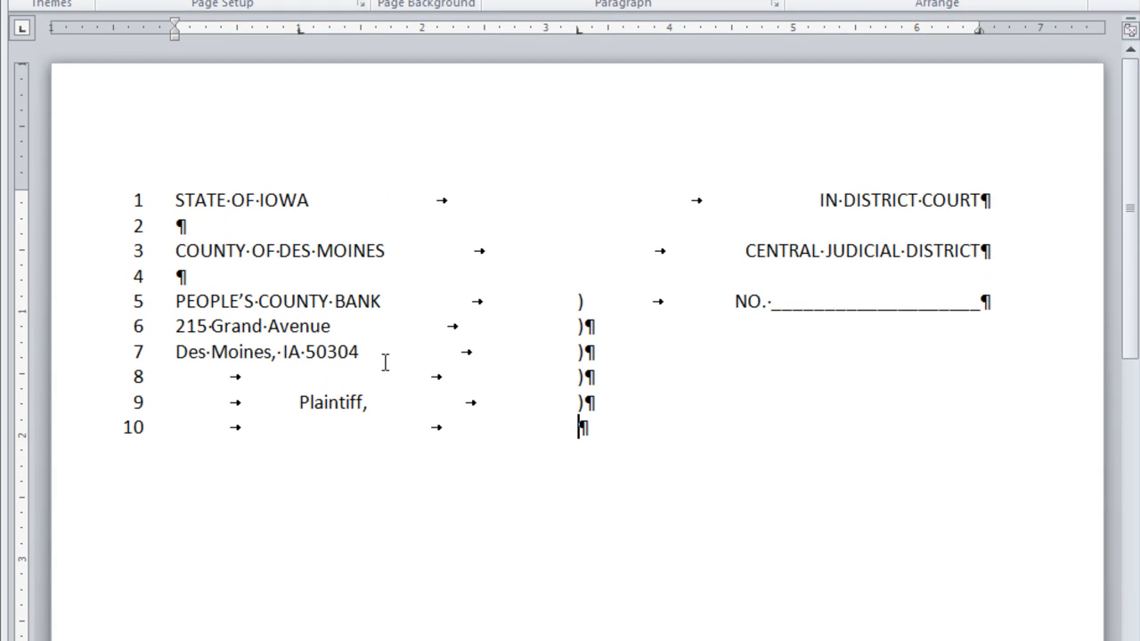
text())
- Add line 11 with lowercase 'vs.', a ')' and COMPLAINT at the right tab
key(Return)
key(Tab)
text(vs.)
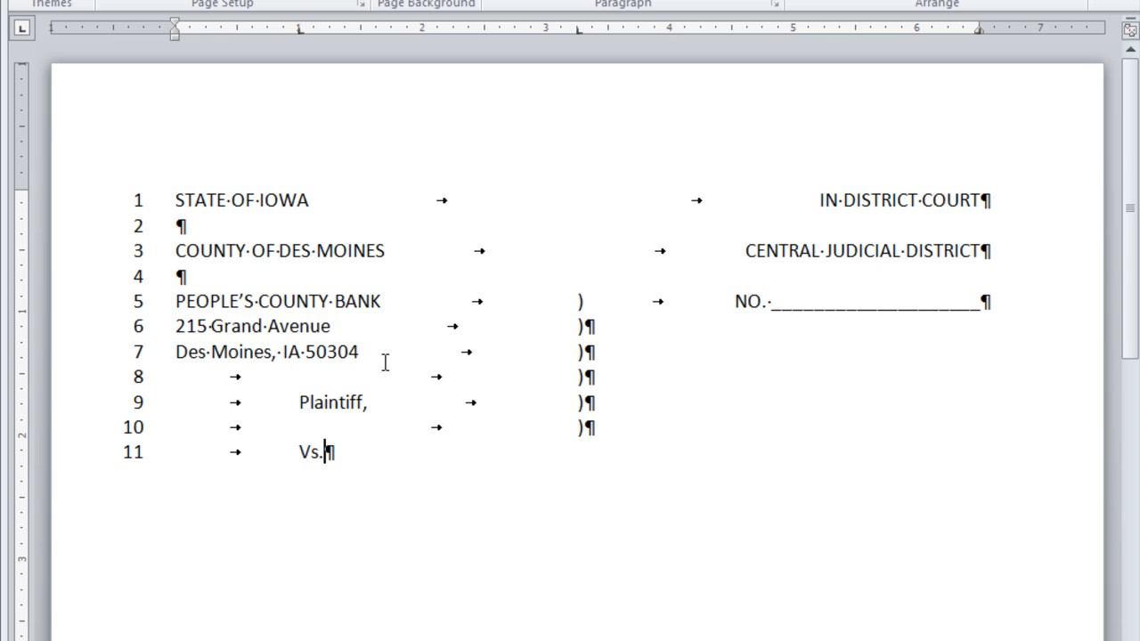
key(ctrl+z)
key(Tab)
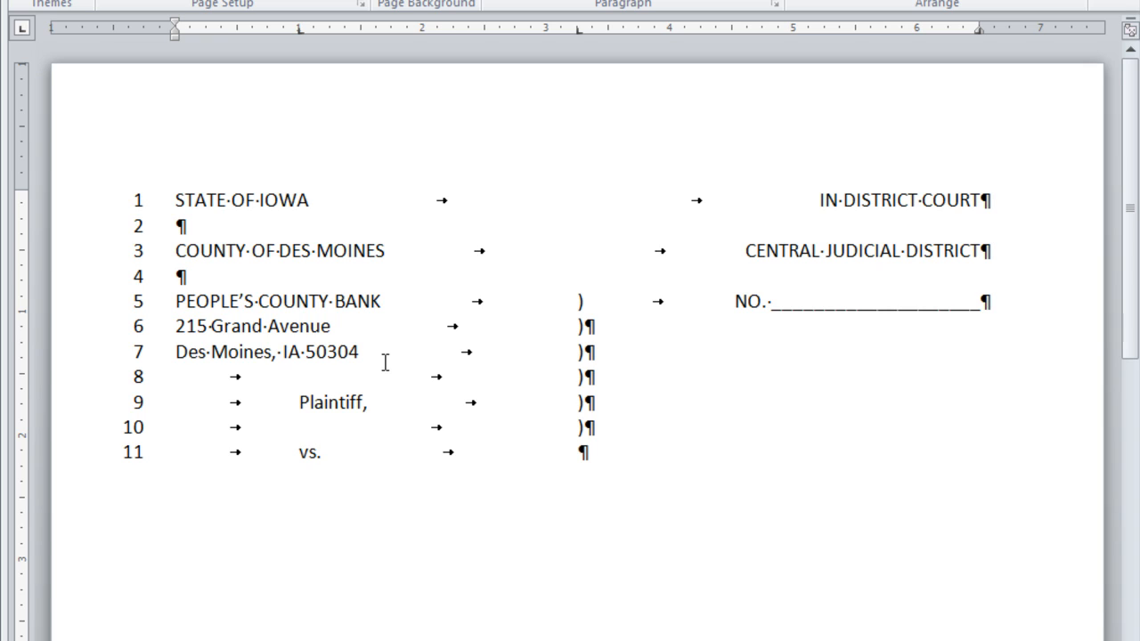
text())
key(Tab)
text(COMPLAINT)
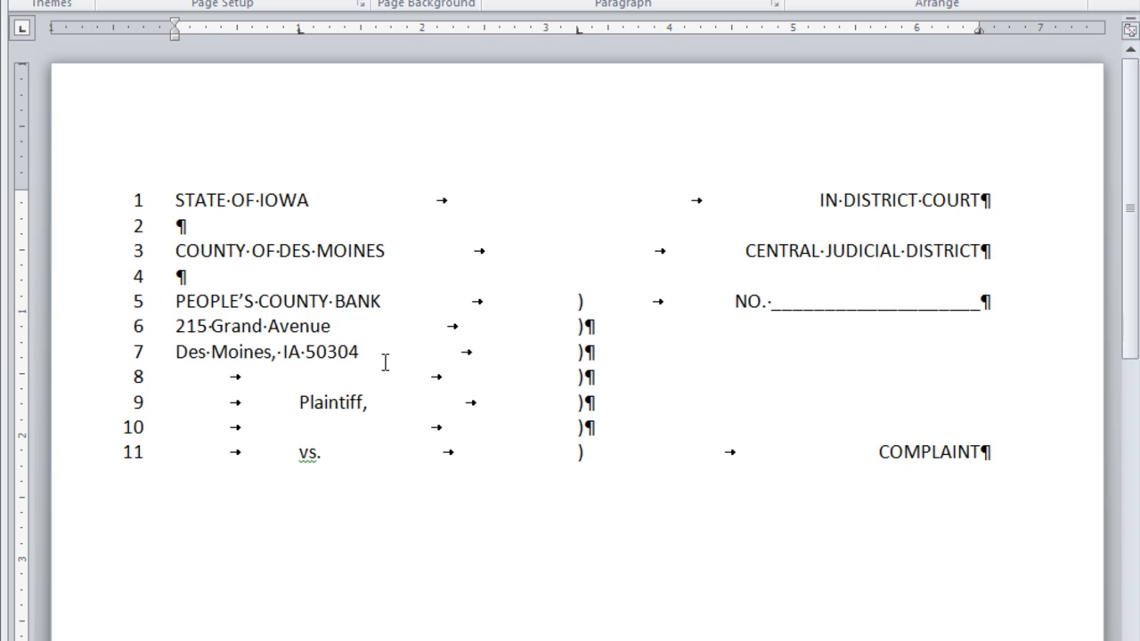
key(Return)
key(Tab)
key(Tab)
text())
key(Return)
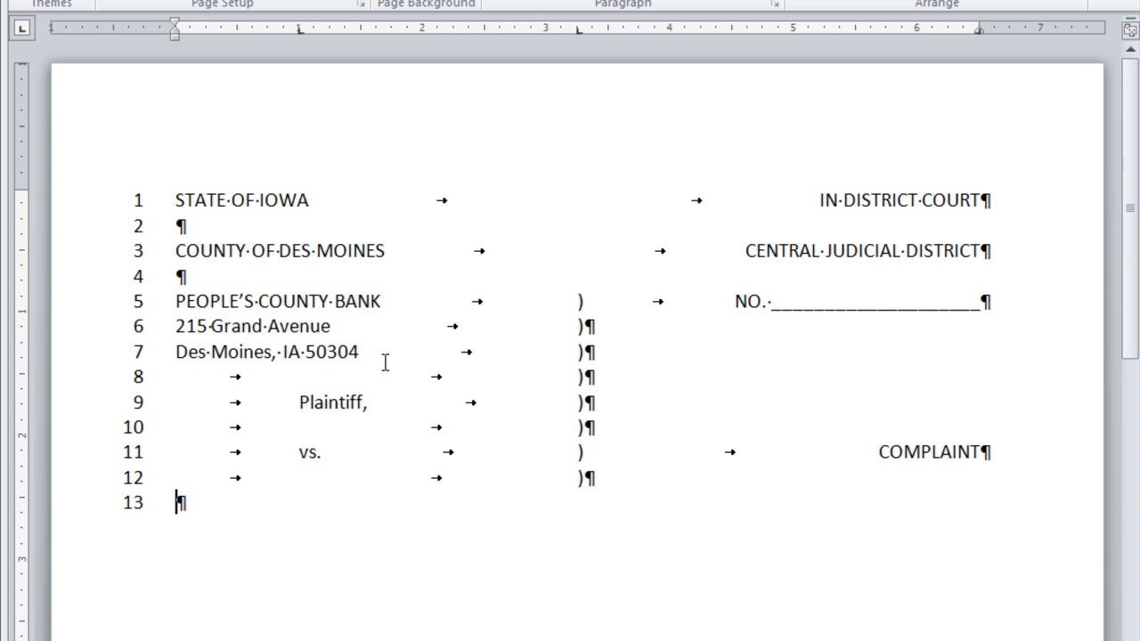
text(COLEMAN)
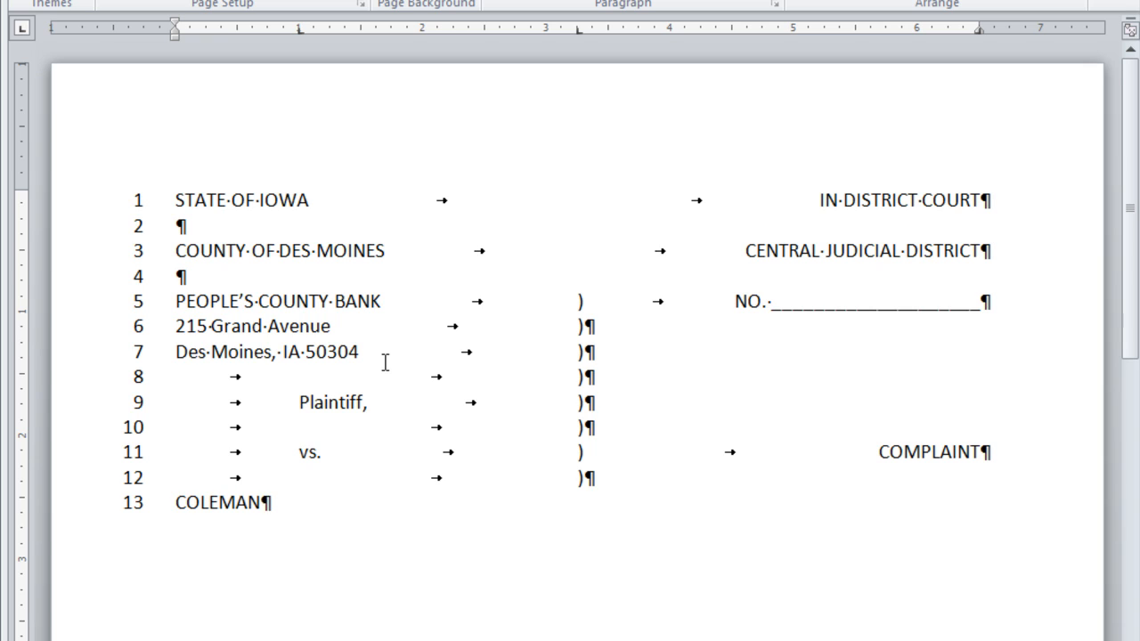
text( FARMS, INC.)
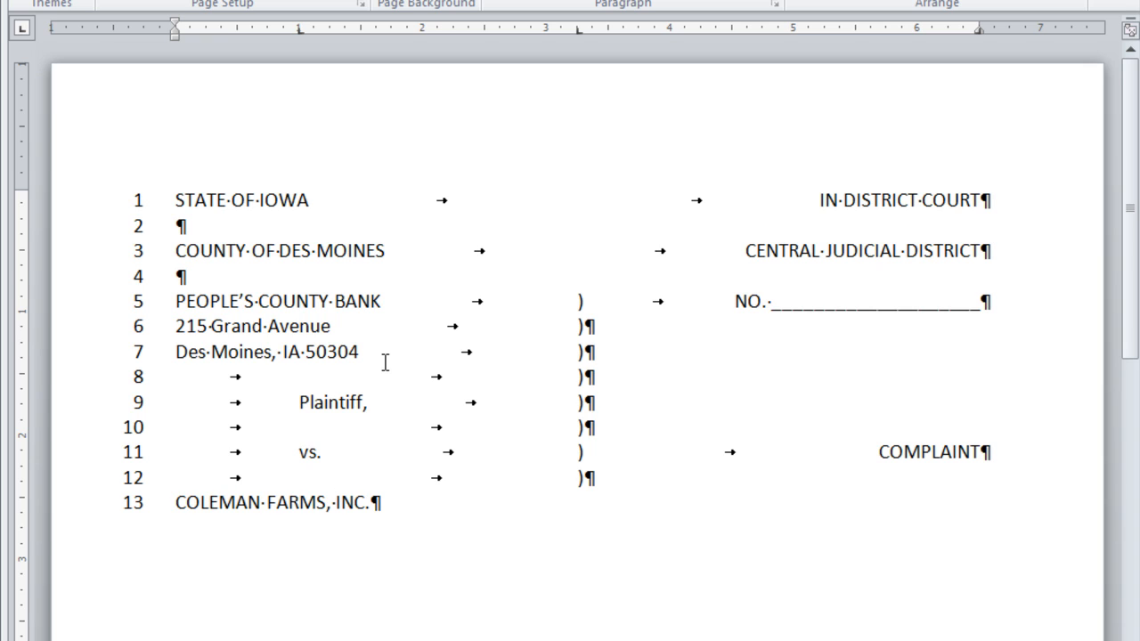
key(Tab)
text())
key(Return)
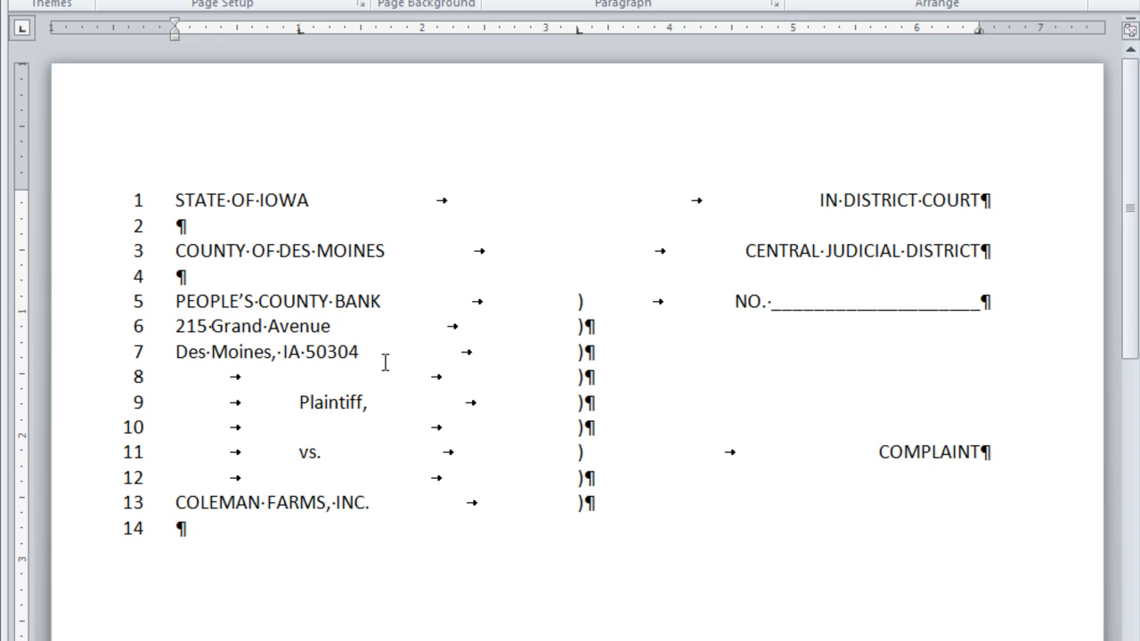
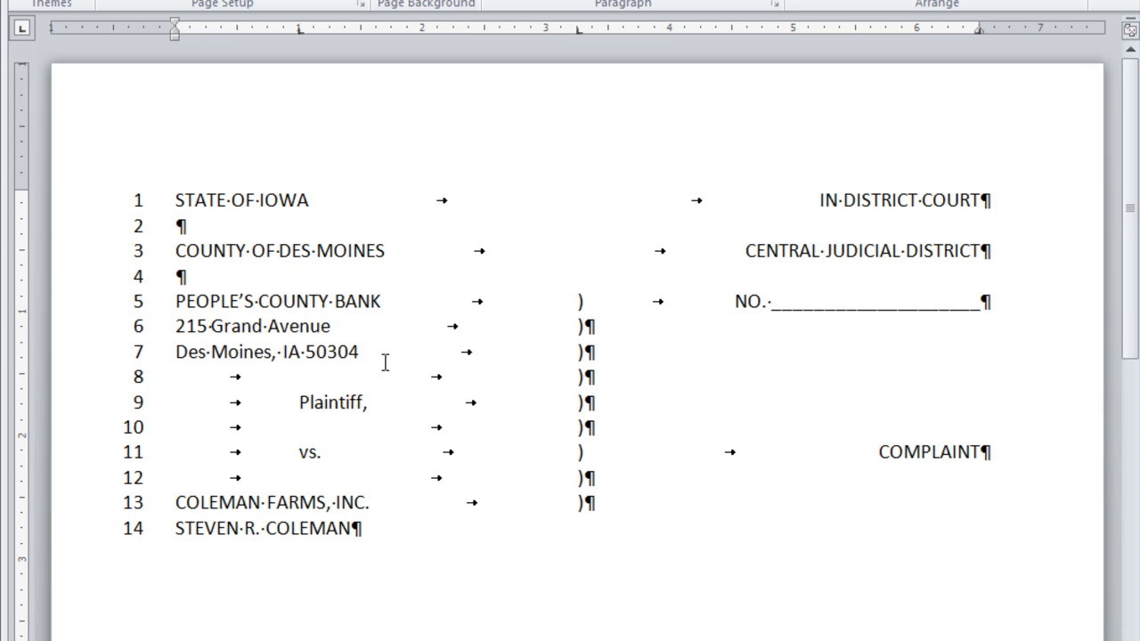
key(Tab)
text())
- Add a ')' line and the indented 'Defendant.' line with ')' to close the caption
key(Return)
key(Tab)
key(Tab)
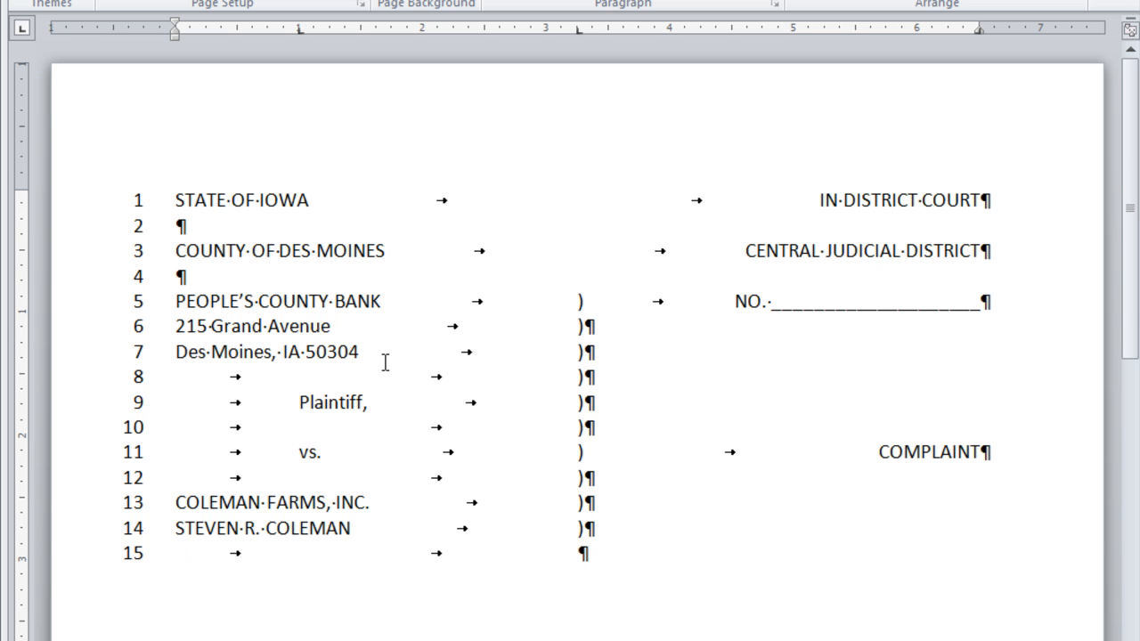
text())
scroll(499, 419, down, 1)
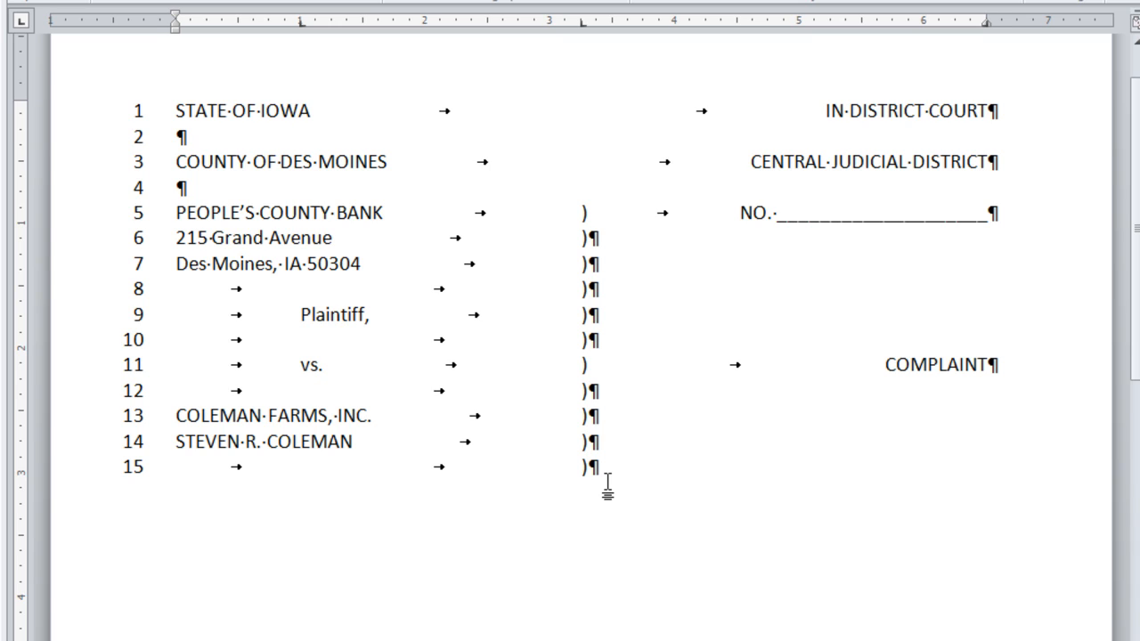
key(Return)
key(Tab)
text(Defendant)
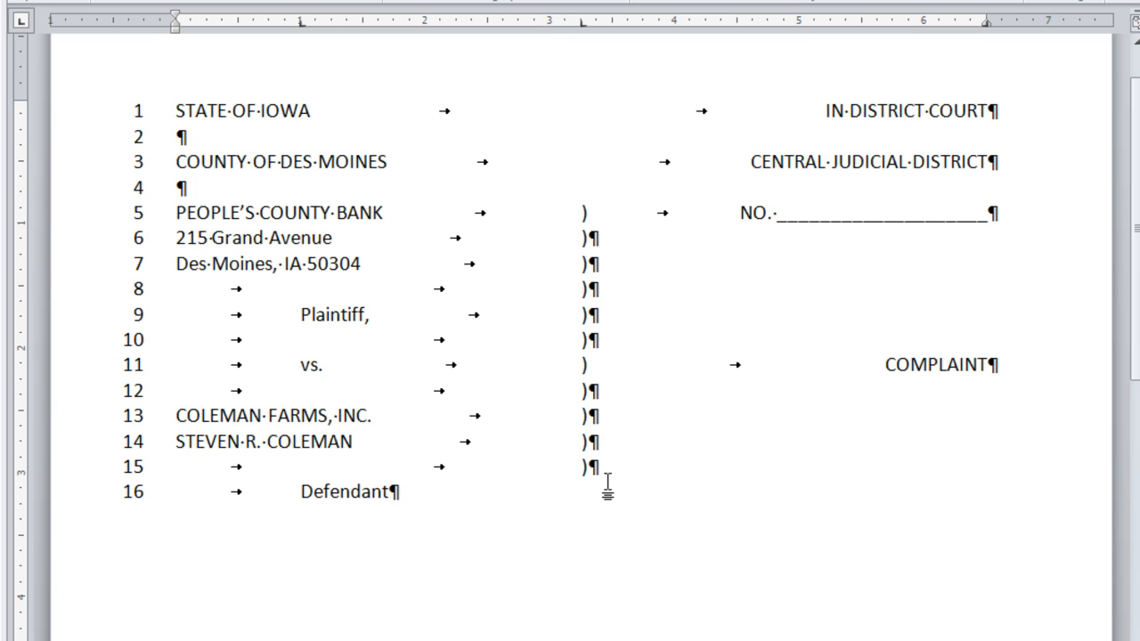
text(.)
key(Tab)
text())
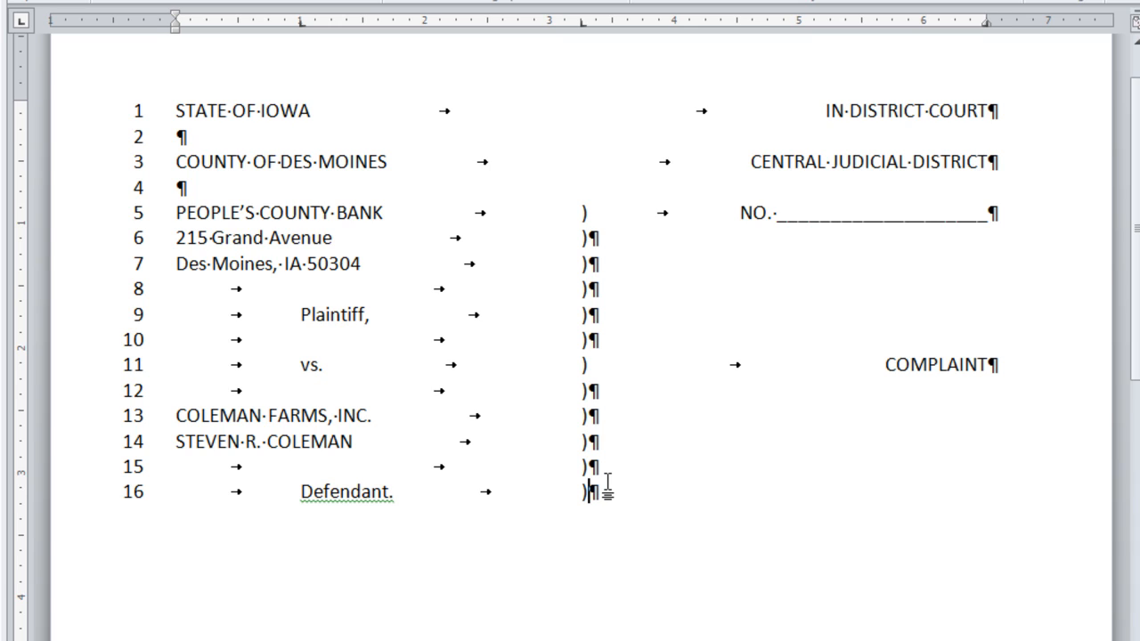
- Paste the opening PLAINTIFF … SHOWS TO THE COURT: statement below the caption
key(Return)
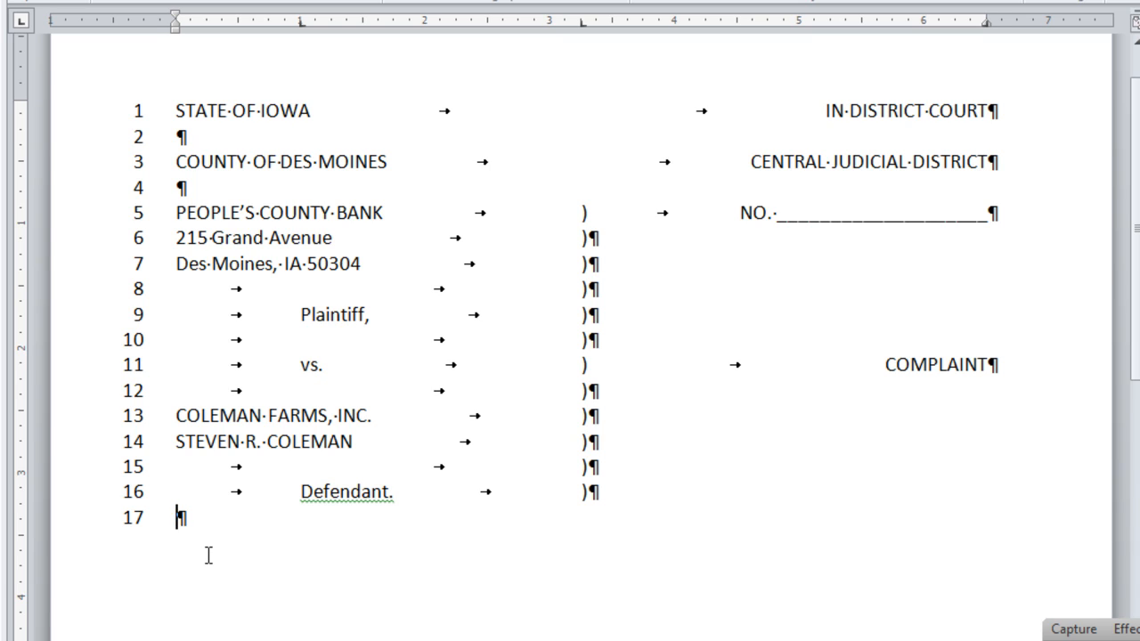
key(Return)
text(PLAINTIFF FOR ITS CAUSE OF ACTION AND COMPLAINT AGAINST THE DEFENDANT, COMPLAINS, ALLEGES, AND SHOWS TO THE COURT:)
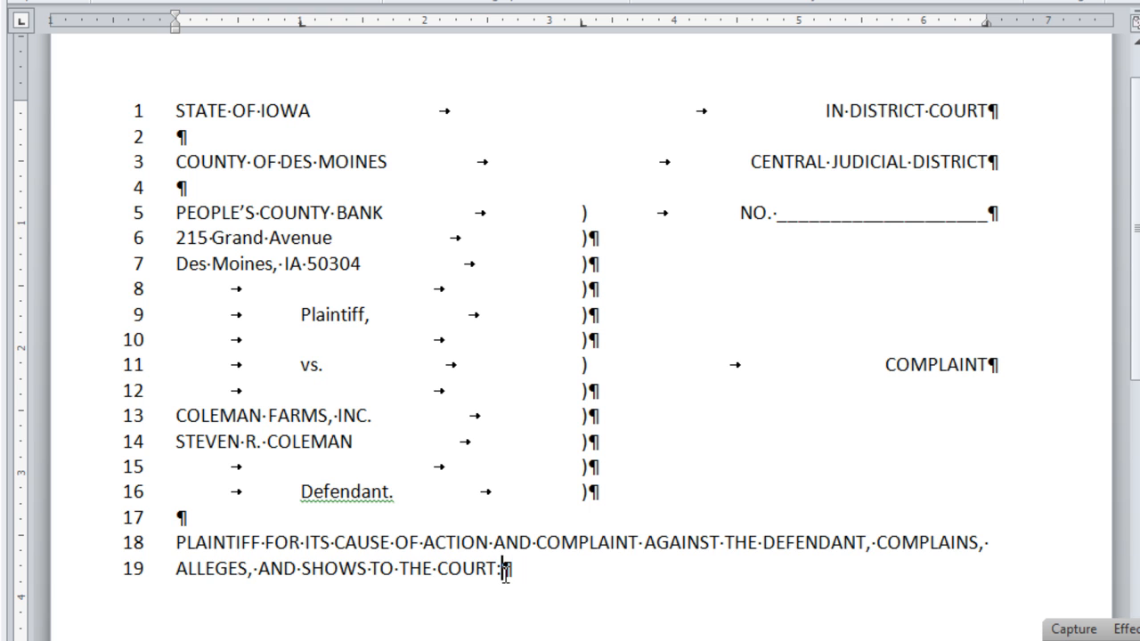
- Add a centred 'I.' heading and start a left-aligned, tab-indented paragraph below it
key(Return)
key(Return)
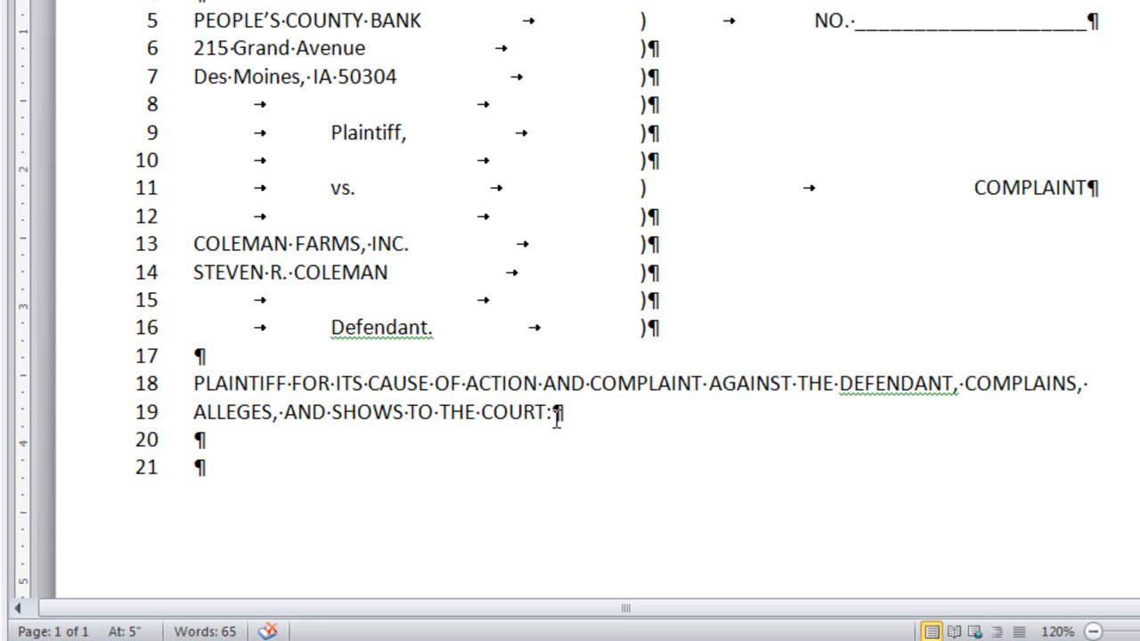
key(ctrl+e)
text(I.)
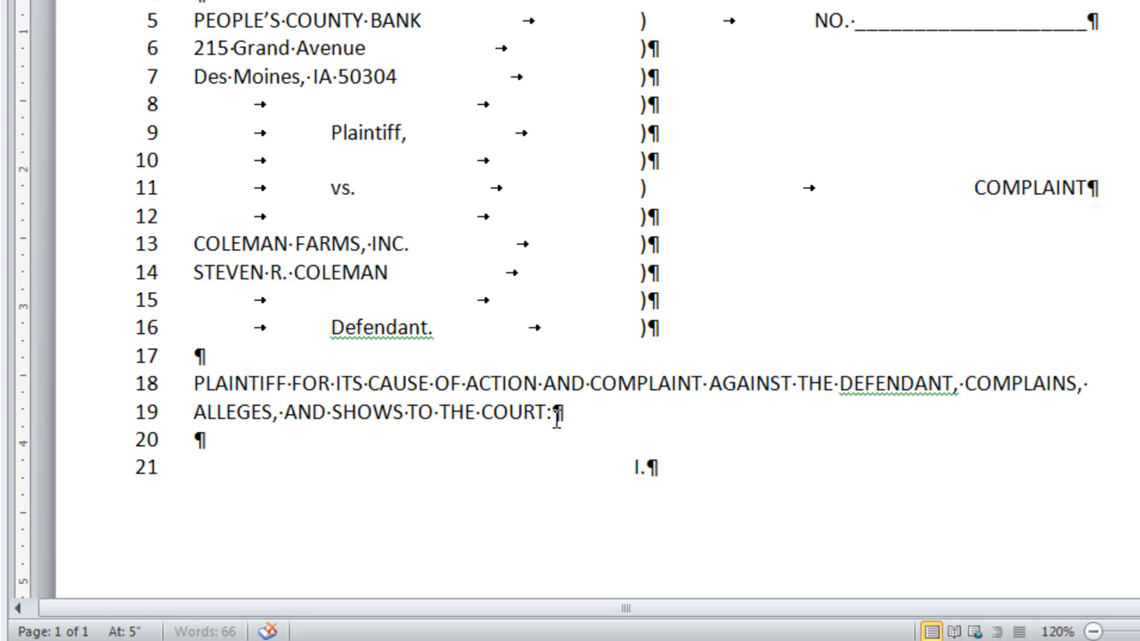
key(Return)
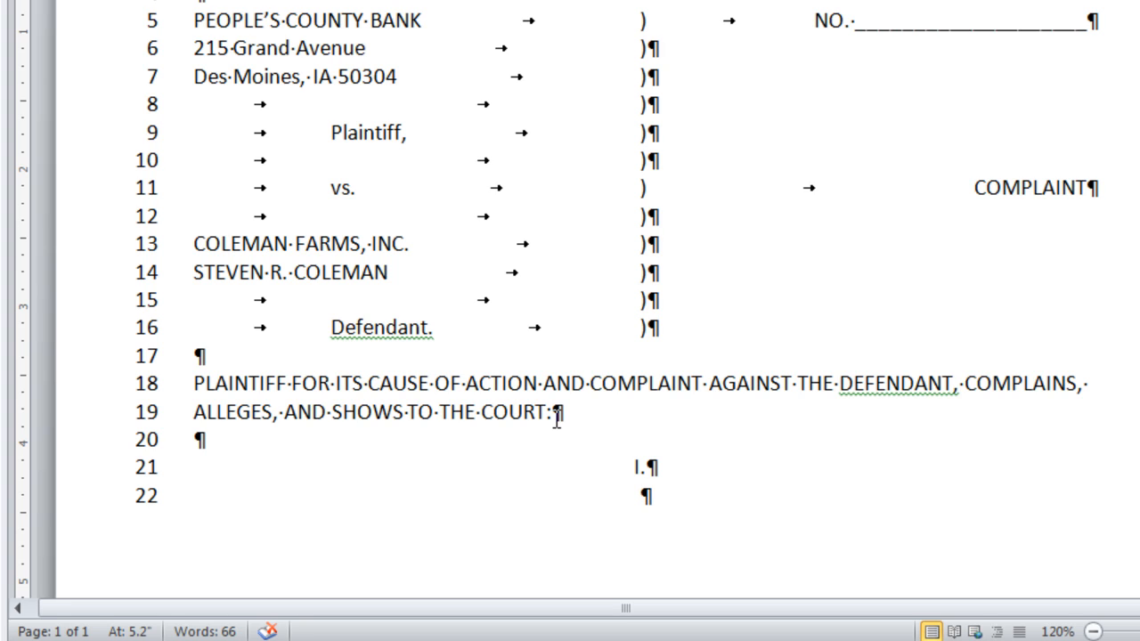
key(ctrl+l)
key(Tab)
- Complete paragraph I ('That defendant owes…') and add centred heading II. with its indented paragraph
text(That defendant owes)
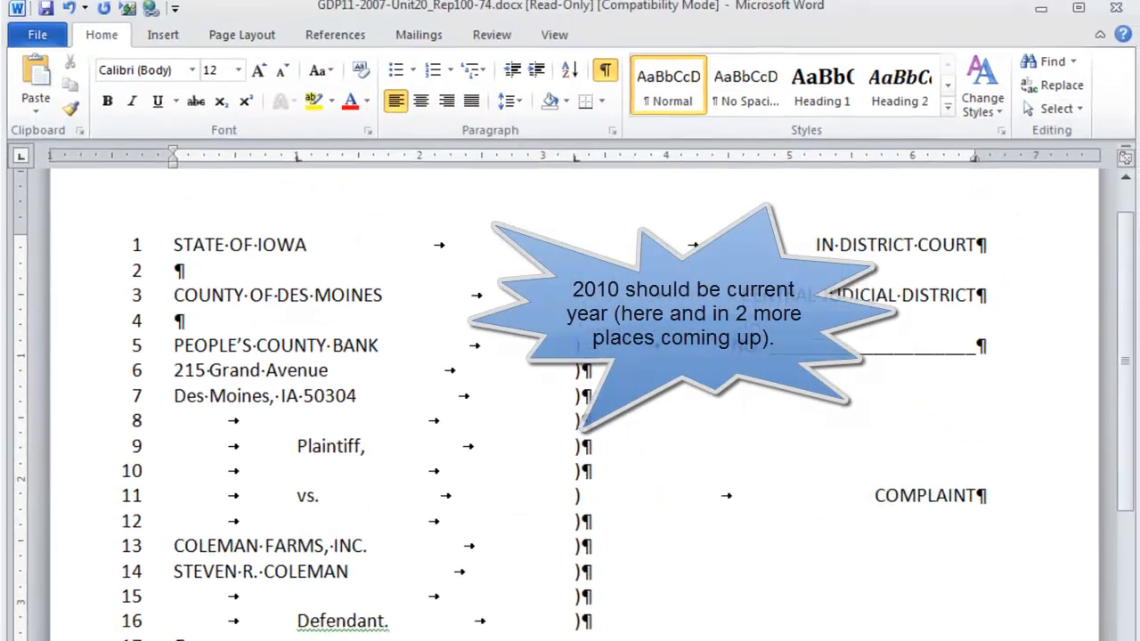
text(plaintiff $10,000.00, plus interest and charges, under the terms of a promissory note executed April 18, 2010, a copy of which is attached hereto and incorporated by reference as "Exhibit A.")
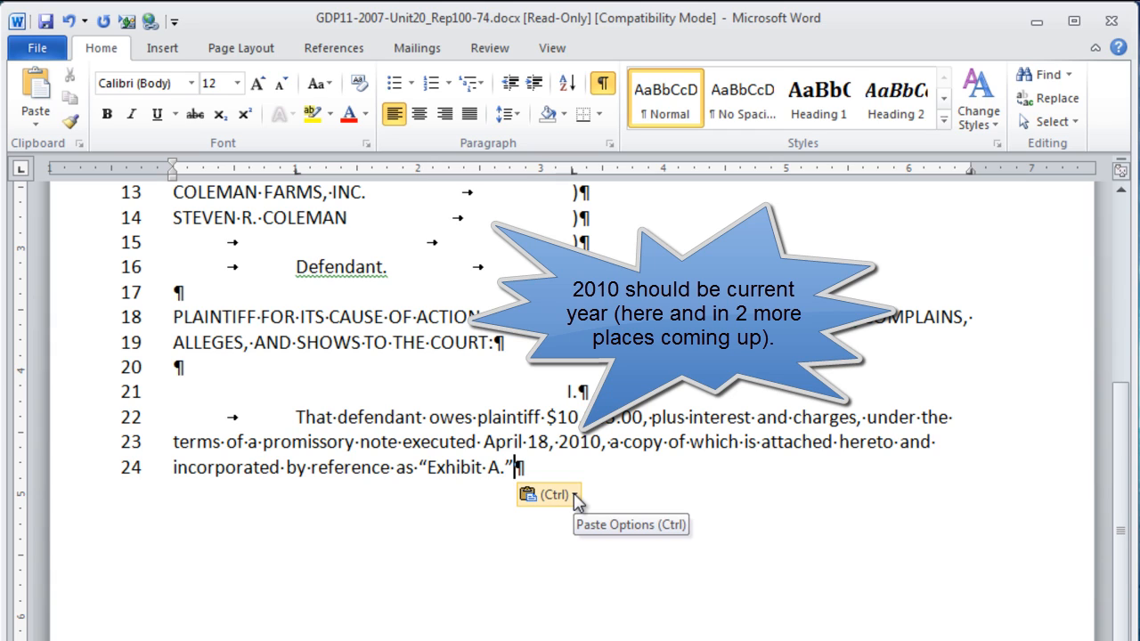
key(Return)
key(Return)
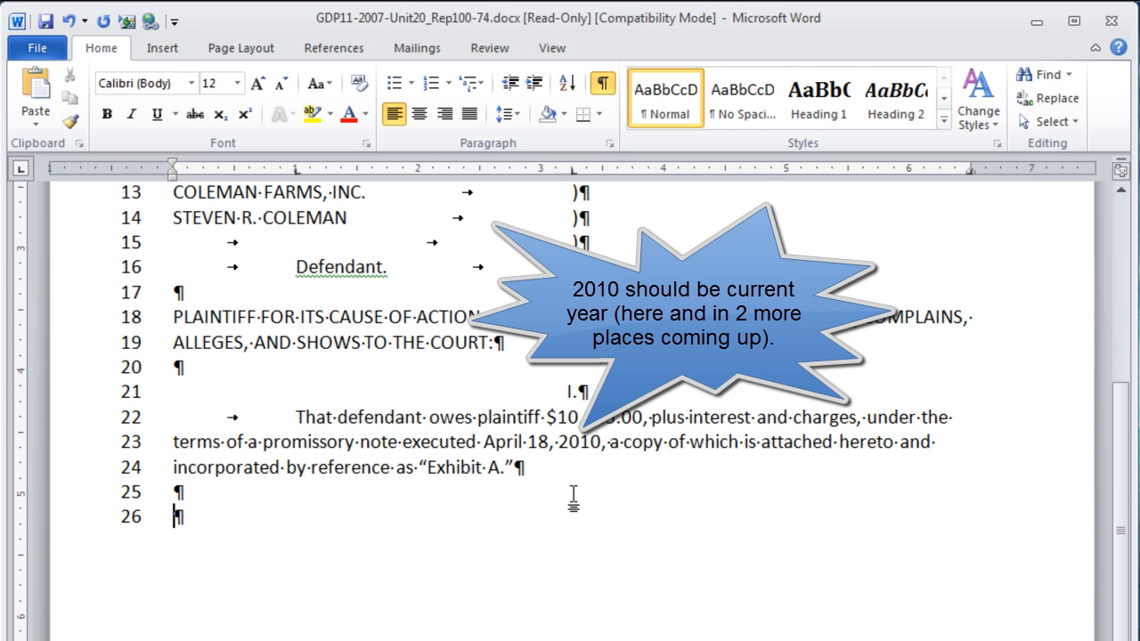
key(ctrl+e)
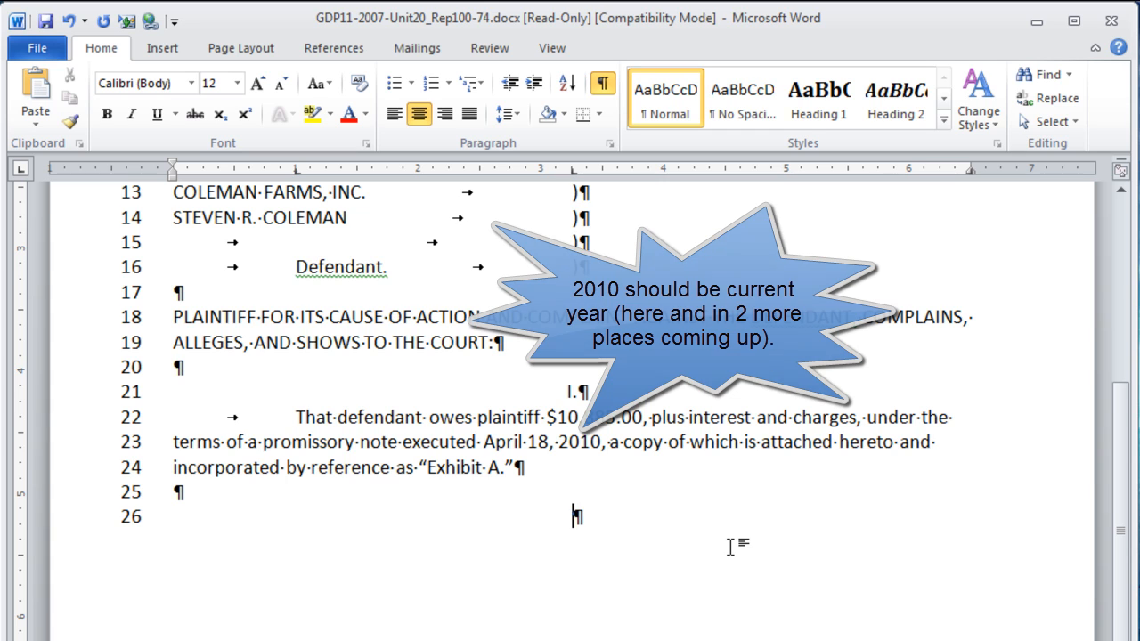
text(II)
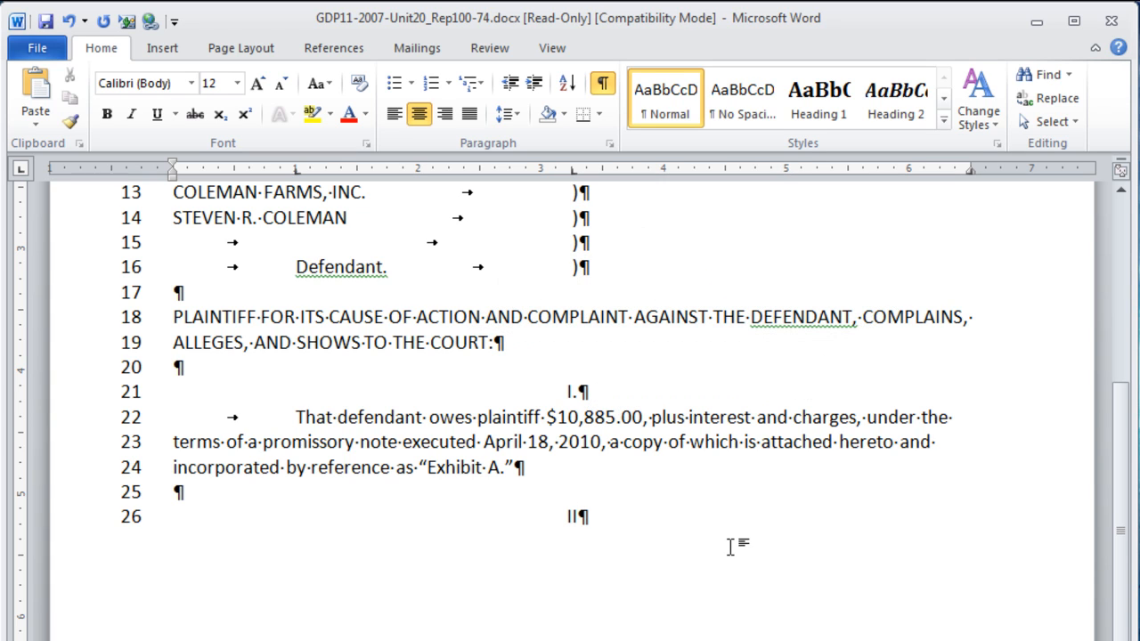
text(.)
key(Return)
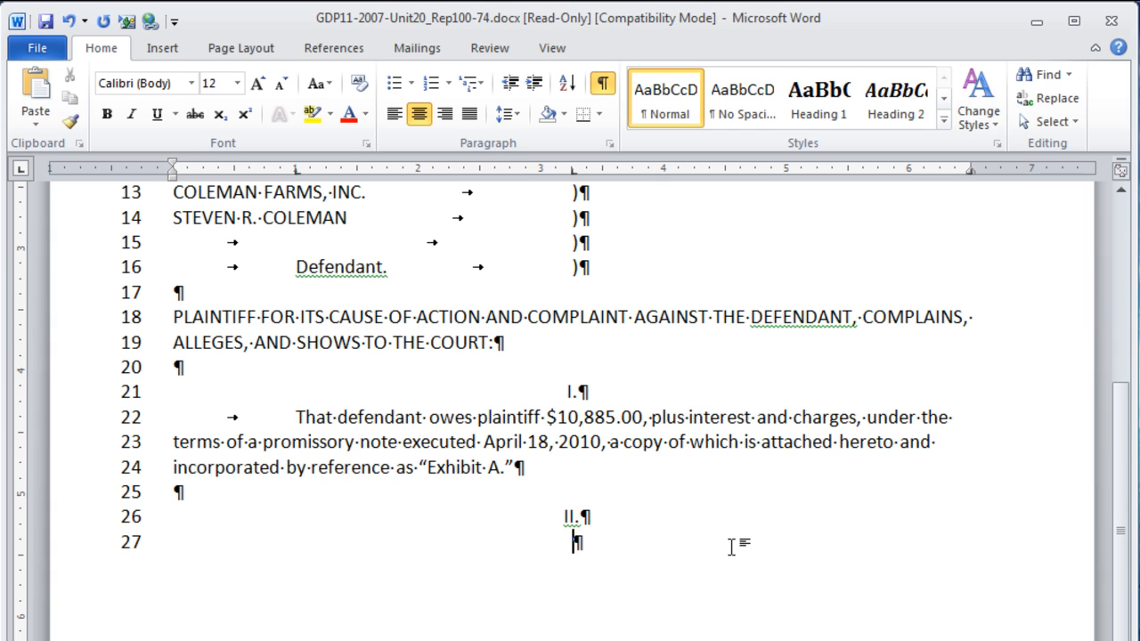
key(ctrl+l)
key(Tab)
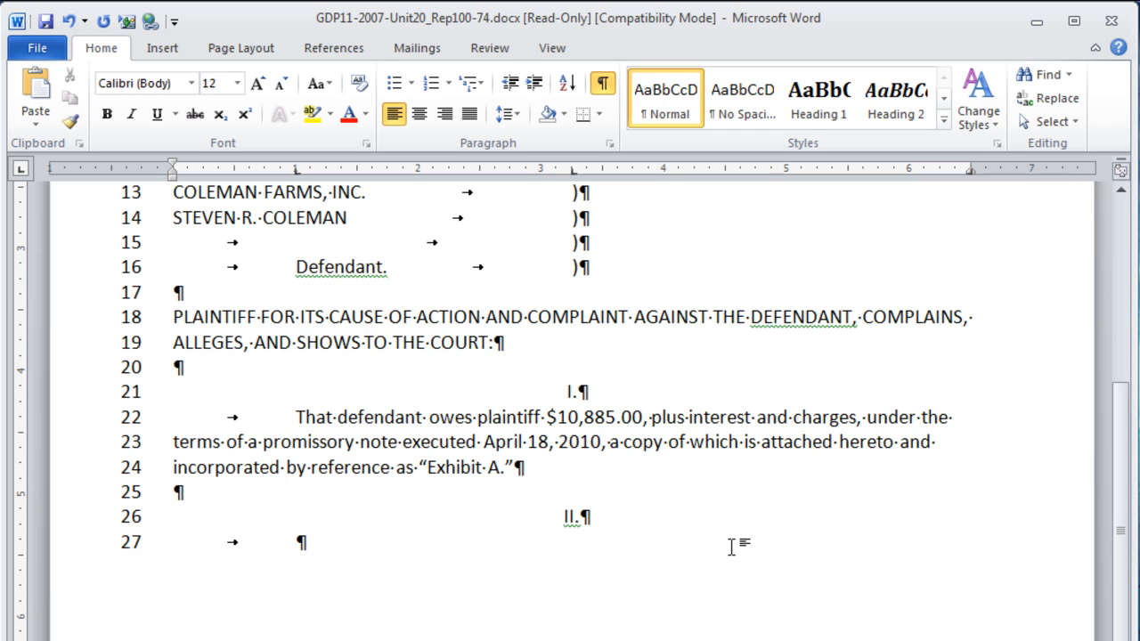
text(That defendant has not, upon due demand, satisfied his obligation under the)
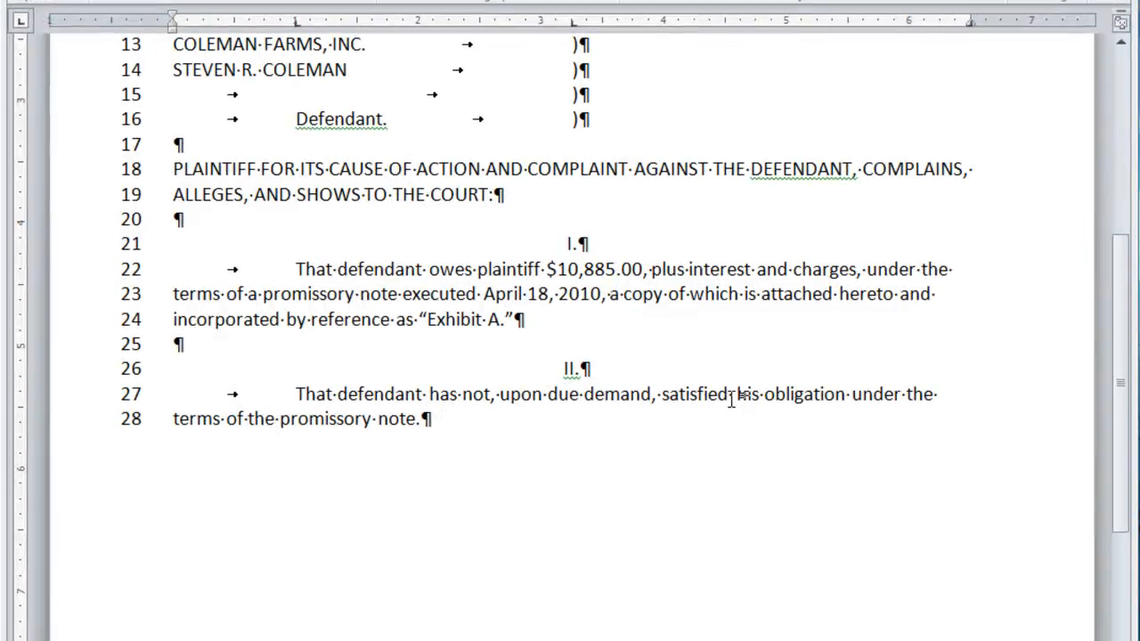
- Add centred heading III. with a paragraph stating Coleman Farms is an Iowa for-profit corporation
key(Return)
key(Return)
key(ctrl+e)
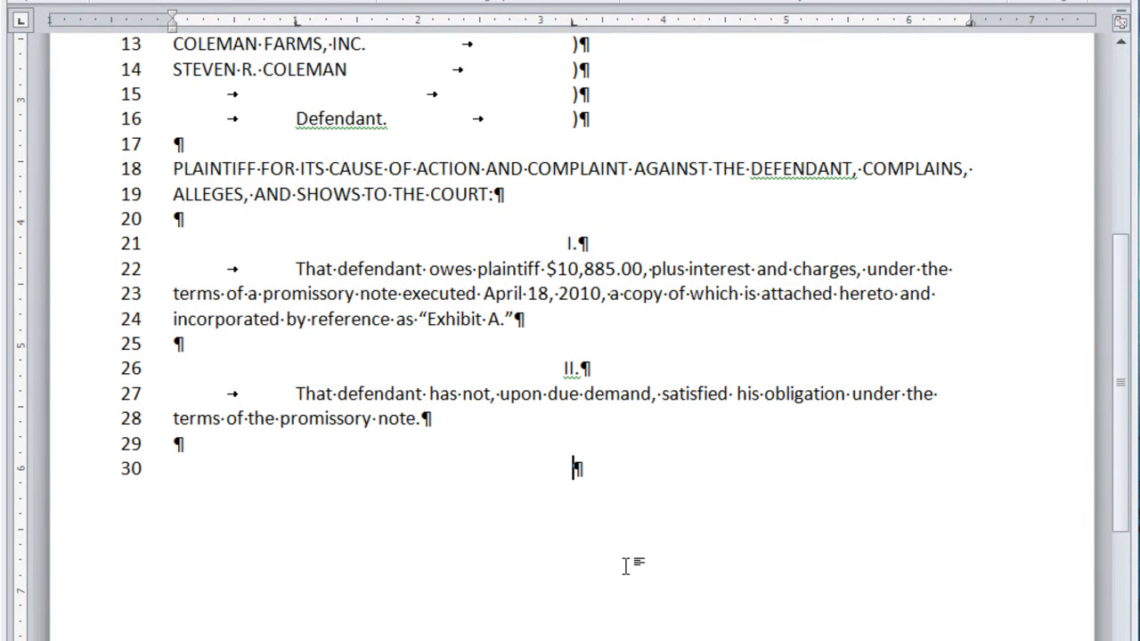
text(III.)
key(Return)
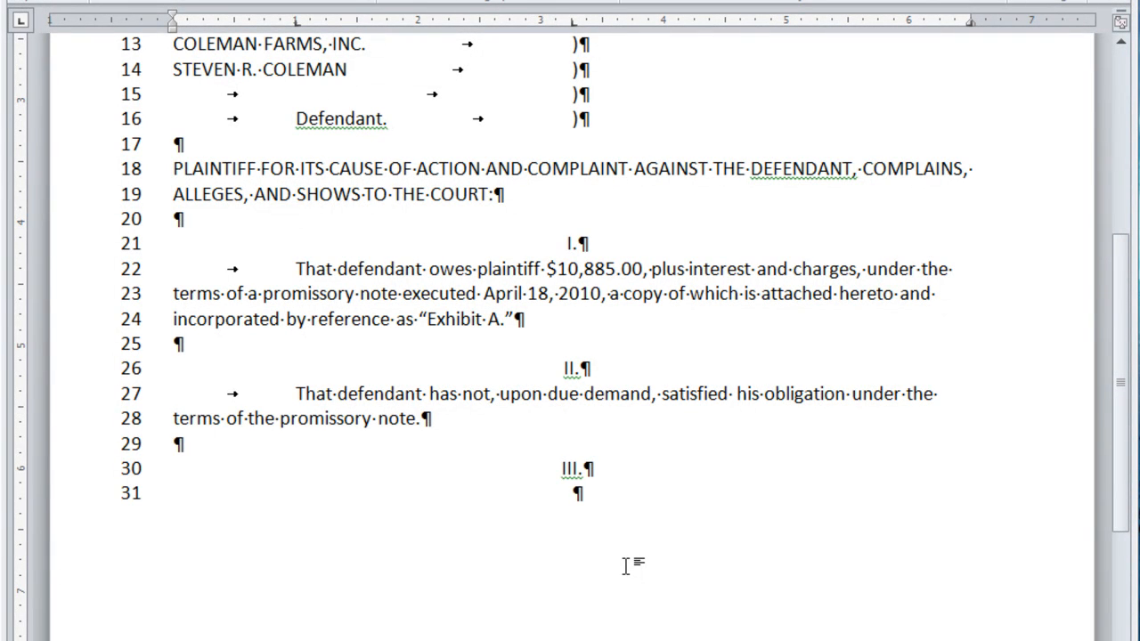
key(ctrl+l)
key(Tab)
text(That Coleman Farms is an Iowa for-profit corporation duly organized under the corporate laws of the State of Iowa.)
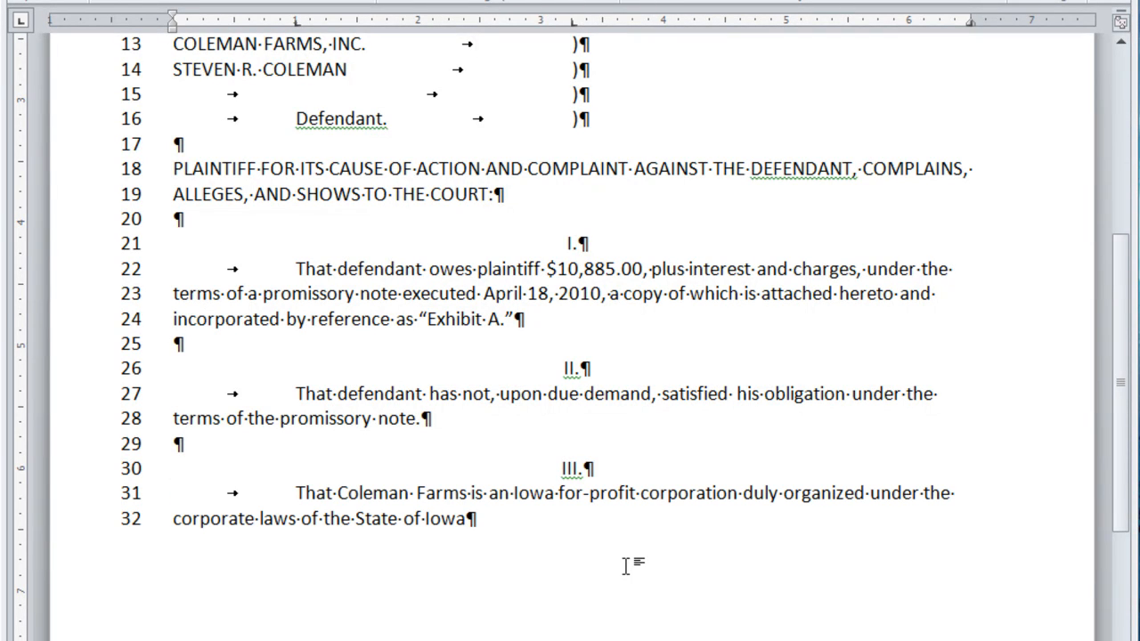
- Add the centred heading IV. below paragraph III
key(Return)
key(Return)
key(ctrl+e)
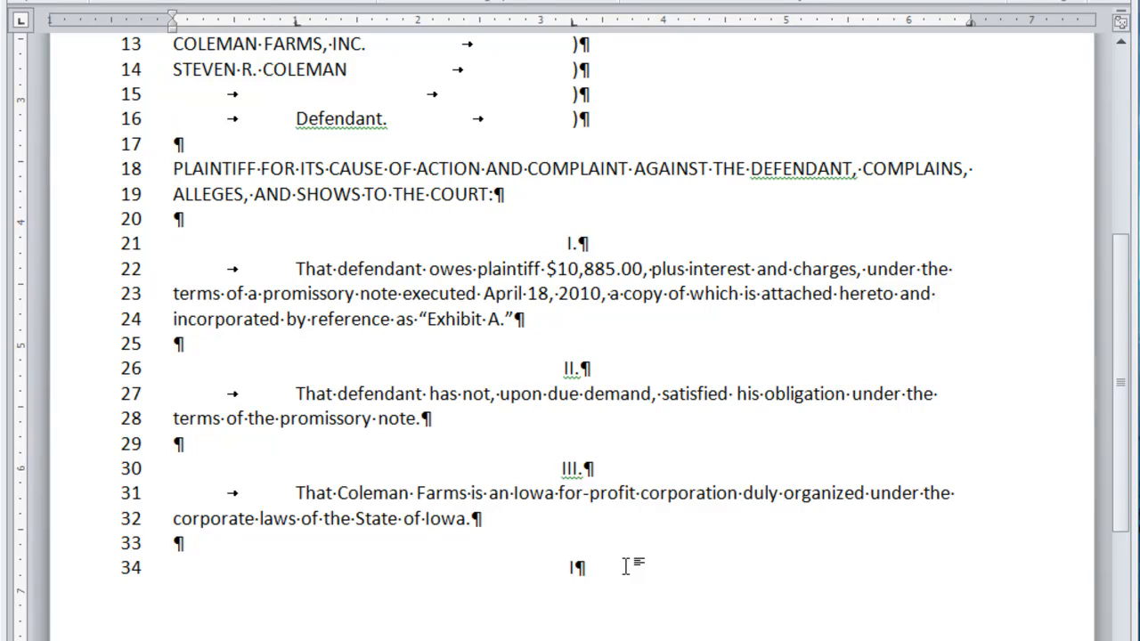
text(IV.)
key(Return)
- Indent paragraph IV, then add centred heading V. with the pasted Commercial Guaranty paragraph
key(ctrl+l)
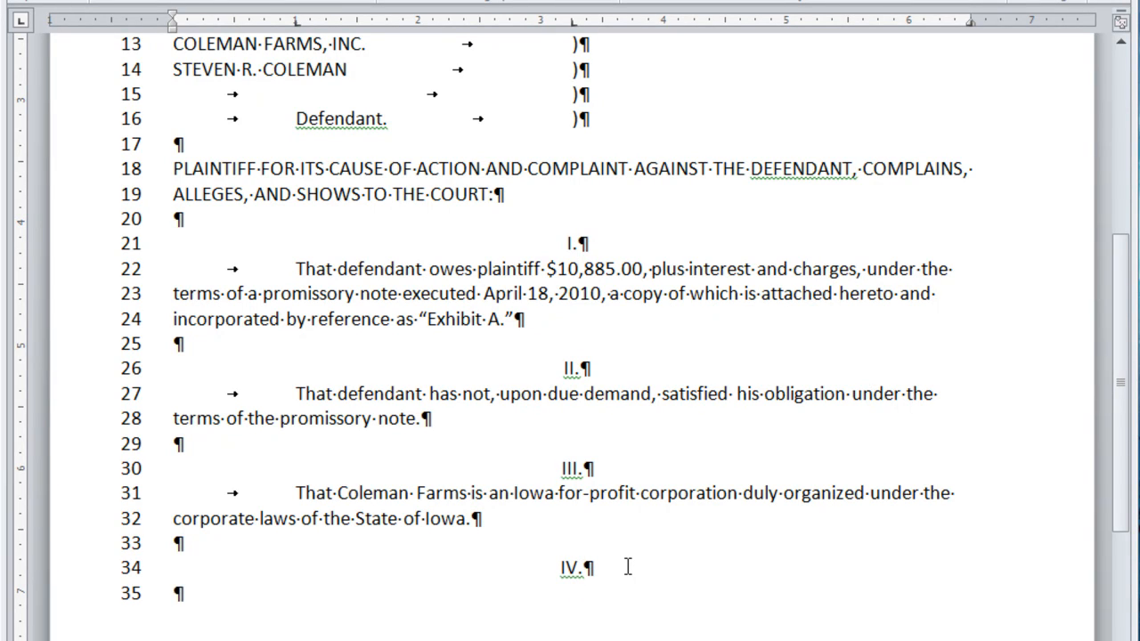
key(Tab)
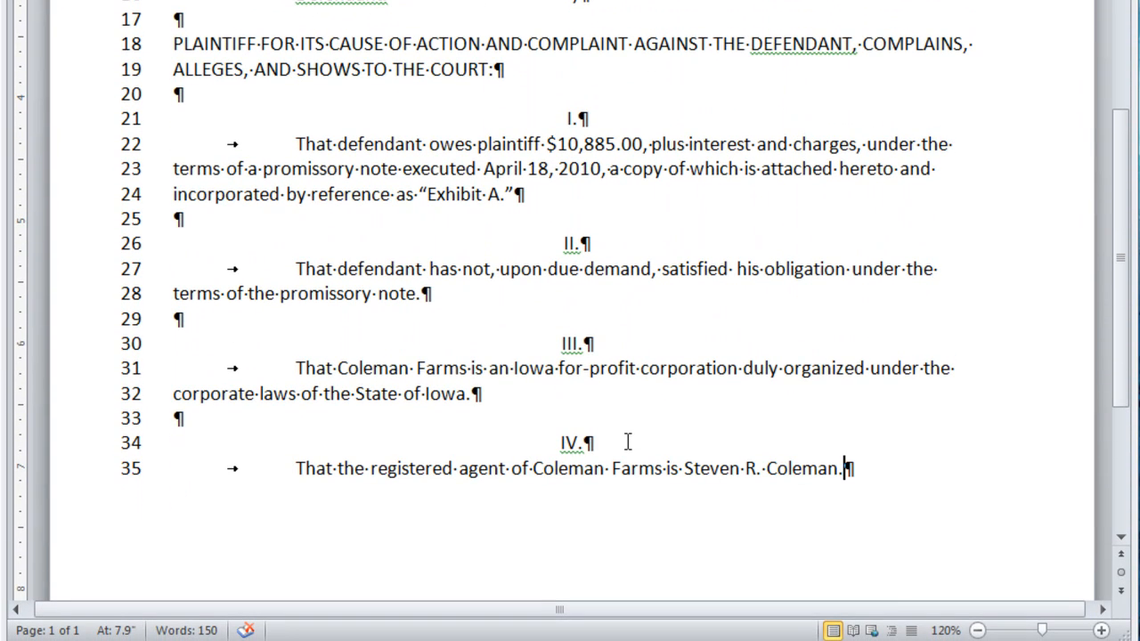
key(Return)
key(Return)
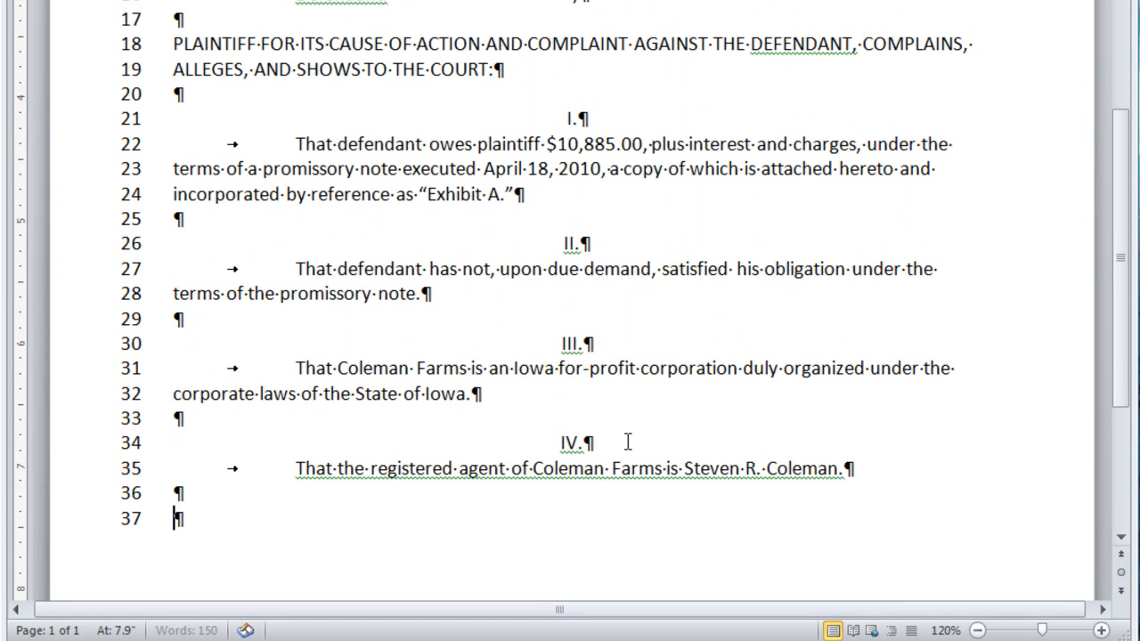
key(ctrl+e)
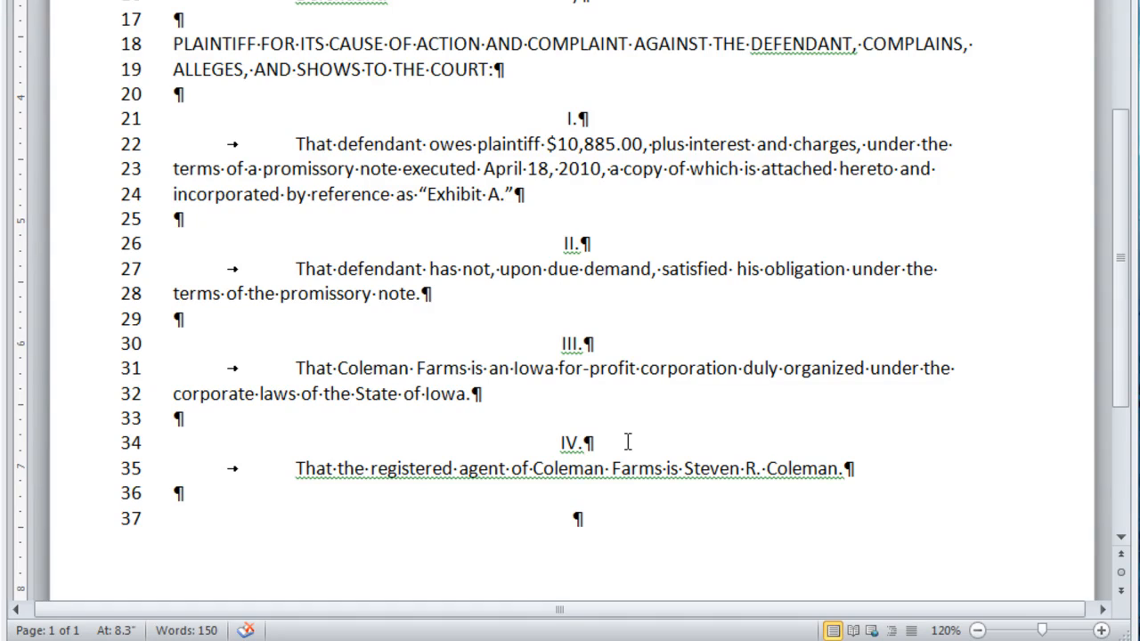
text(V.)
key(Return)
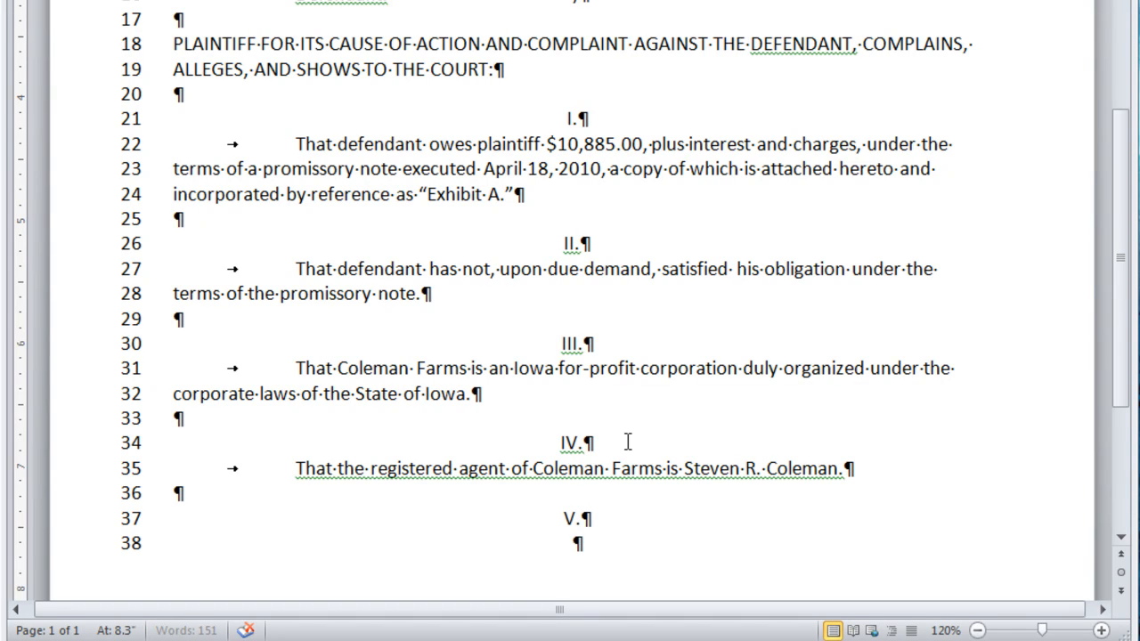
key(ctrl+l)
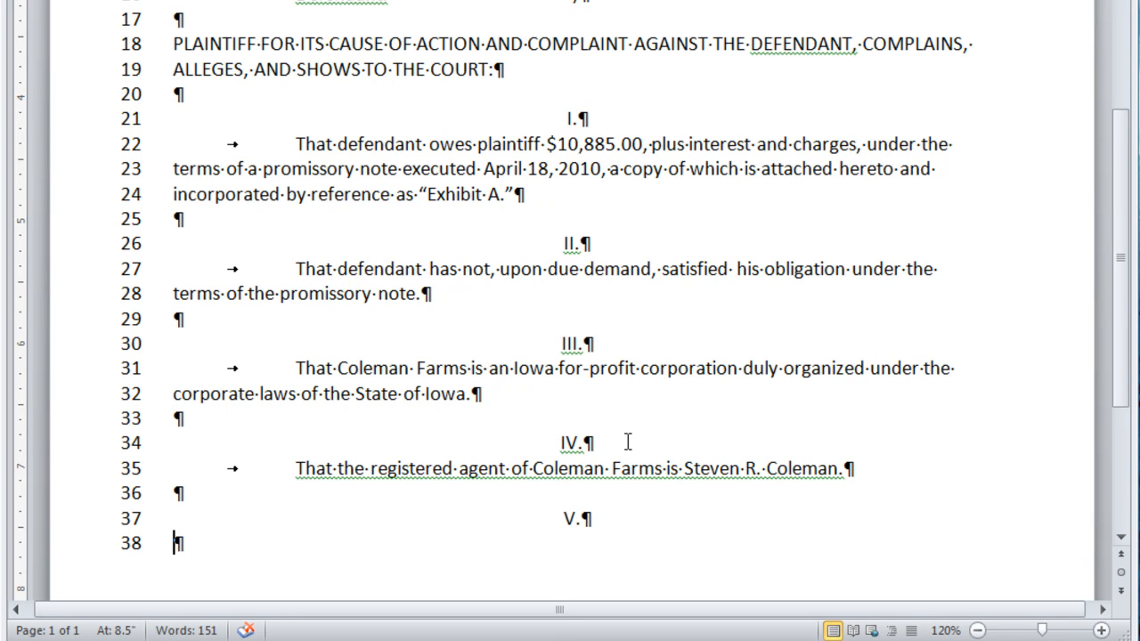
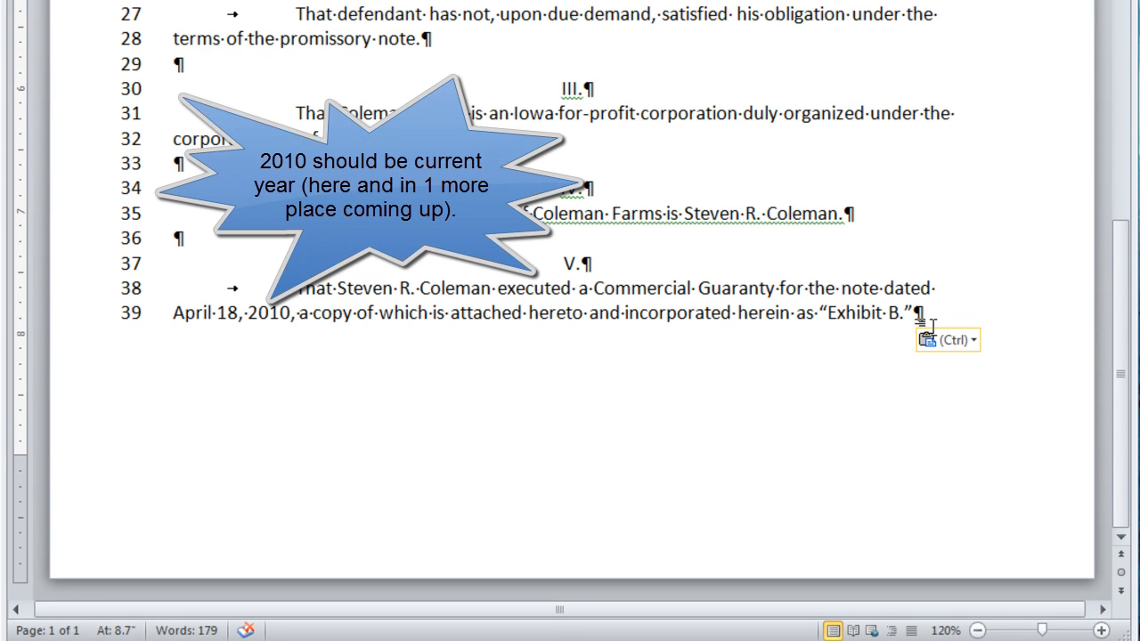
- Add centred heading VI. and its paragraph quoting the guaranty and citing Exhibit C
key(Return)
key(Return)
key(ctrl+e)
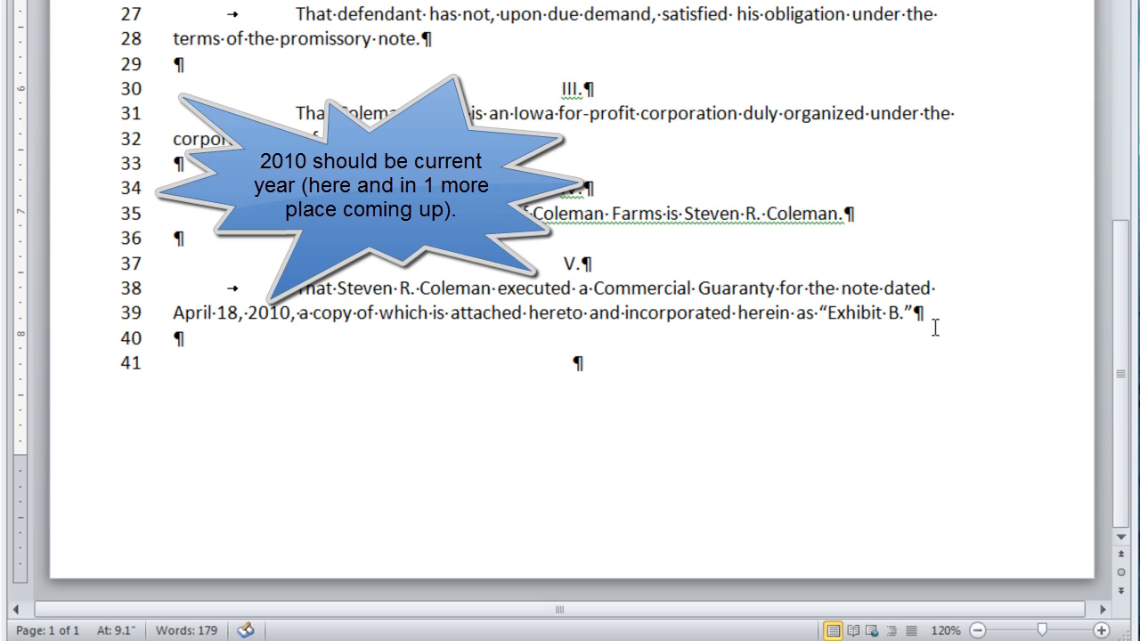
text(VI.)
key(Return)
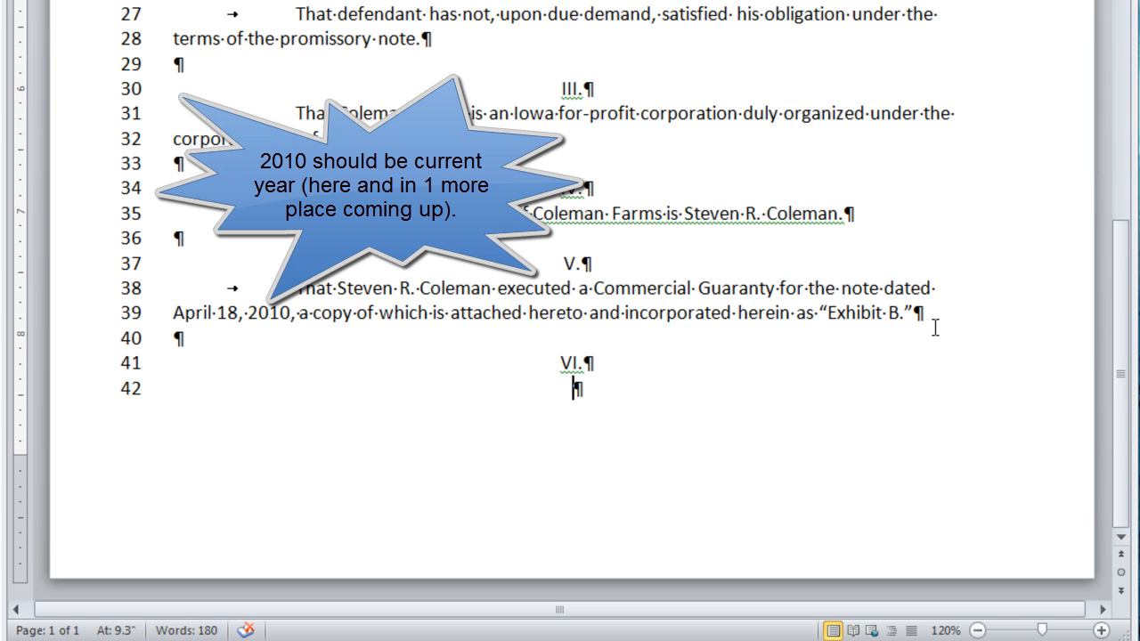
key(ctrl+l)
key(Tab)
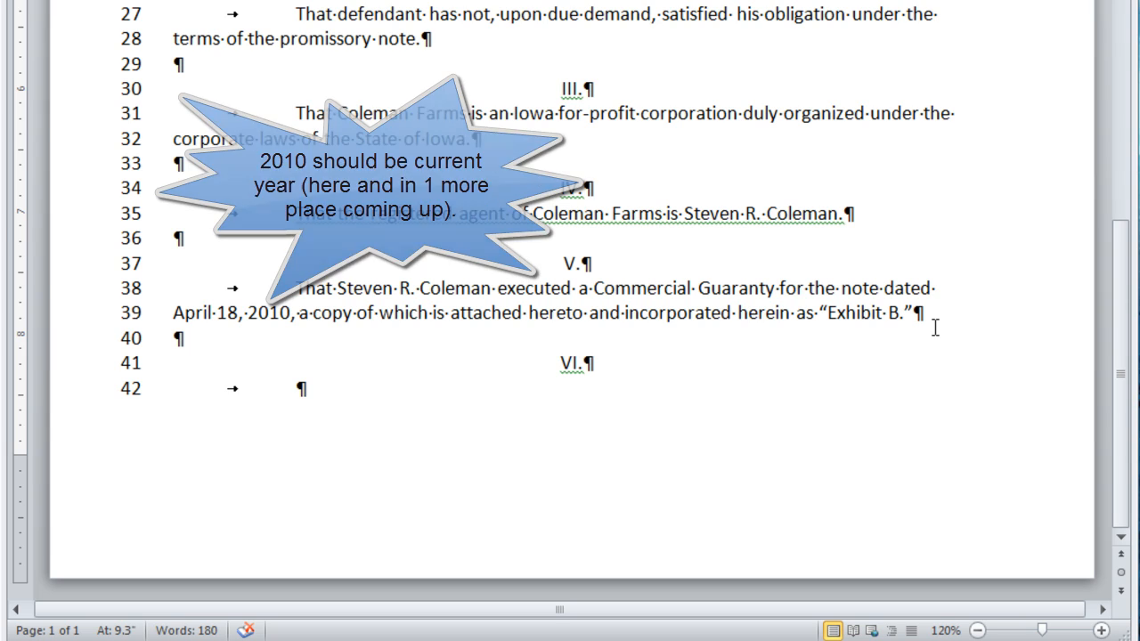
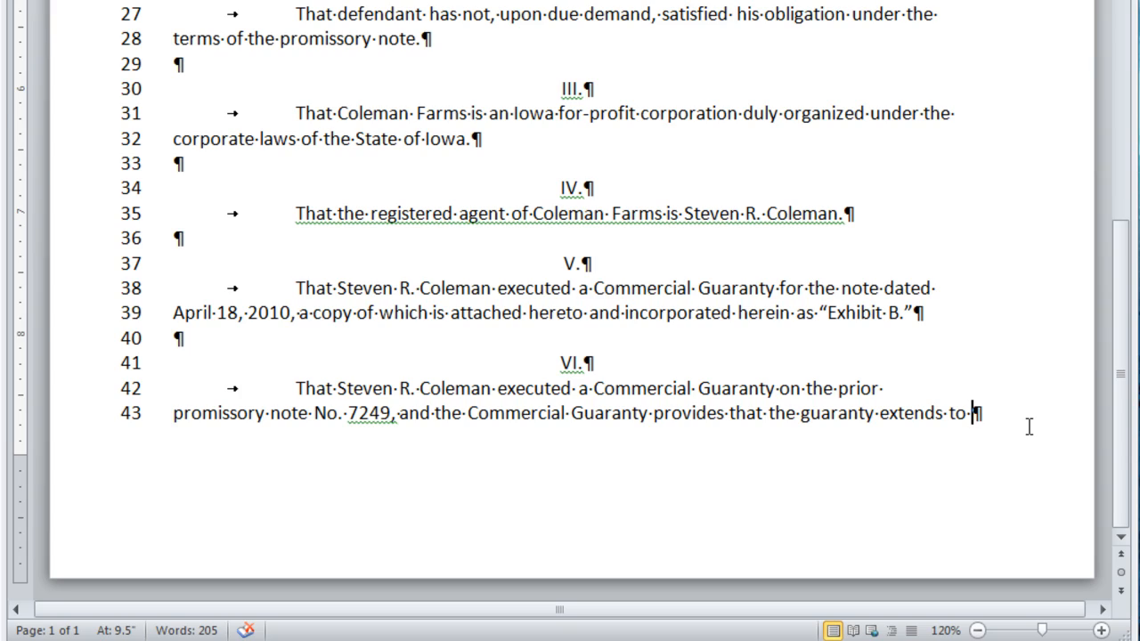
text(")
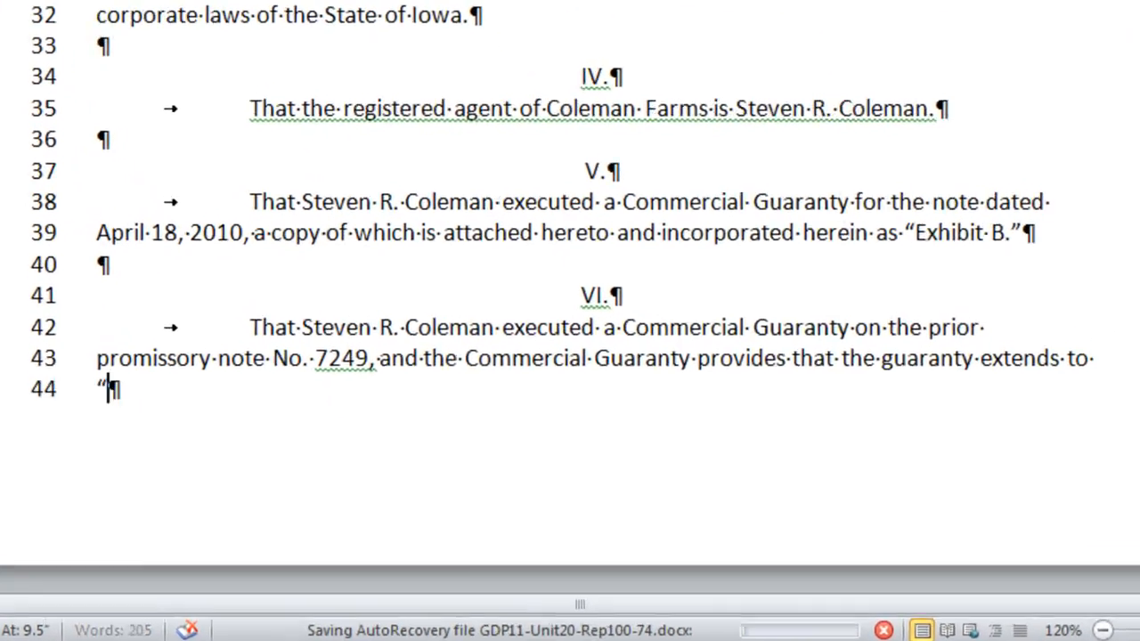
text(. )
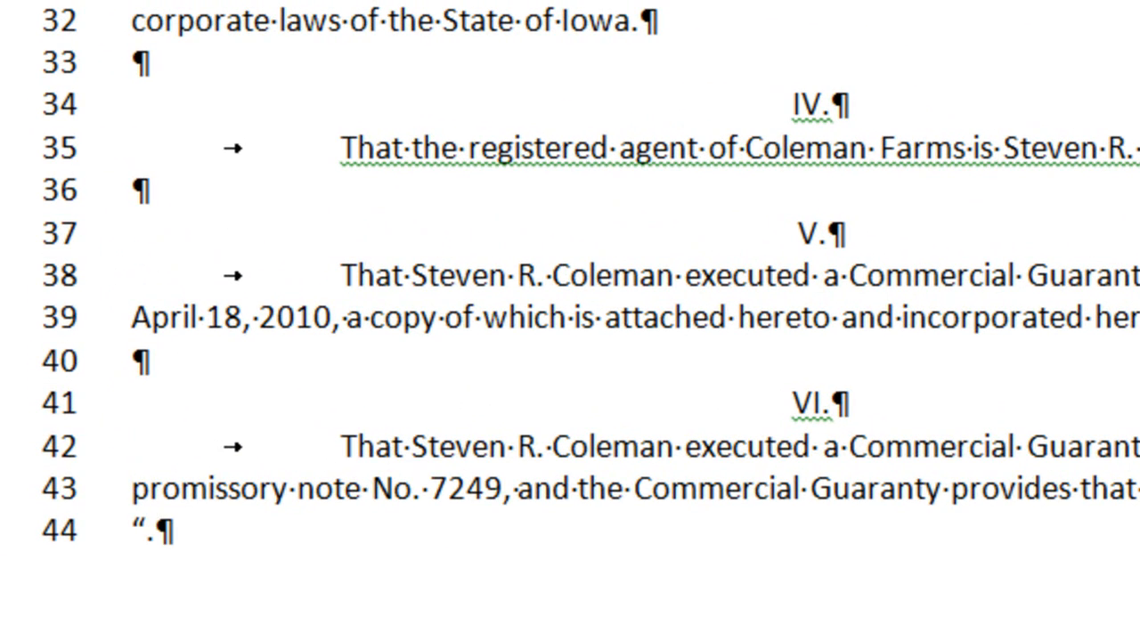
text(. )
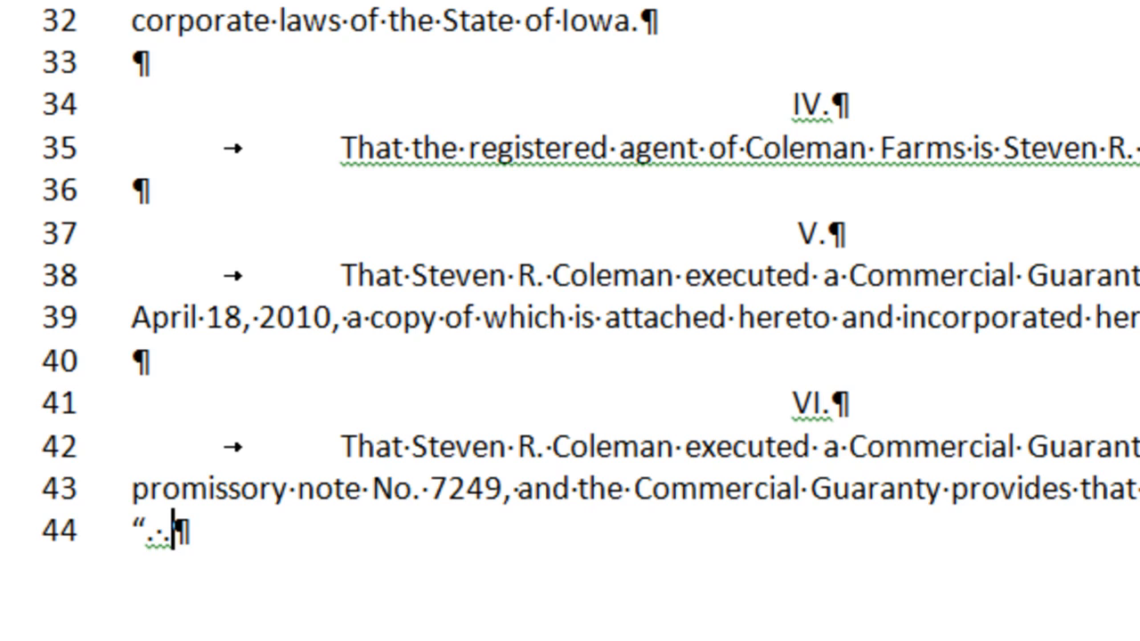
text(. )
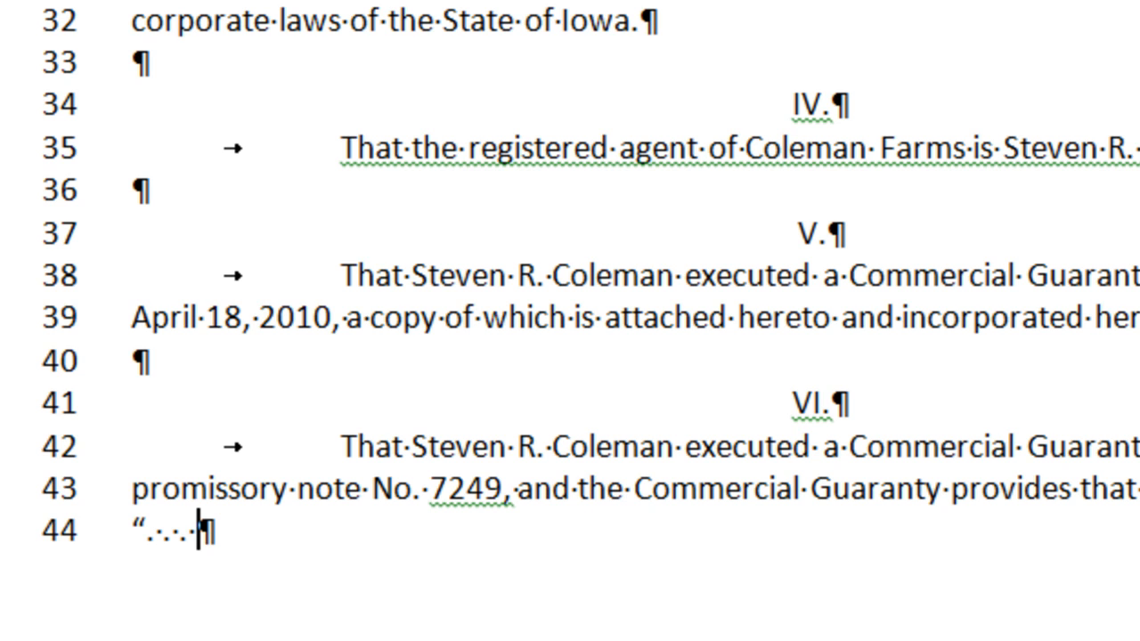
text(all)
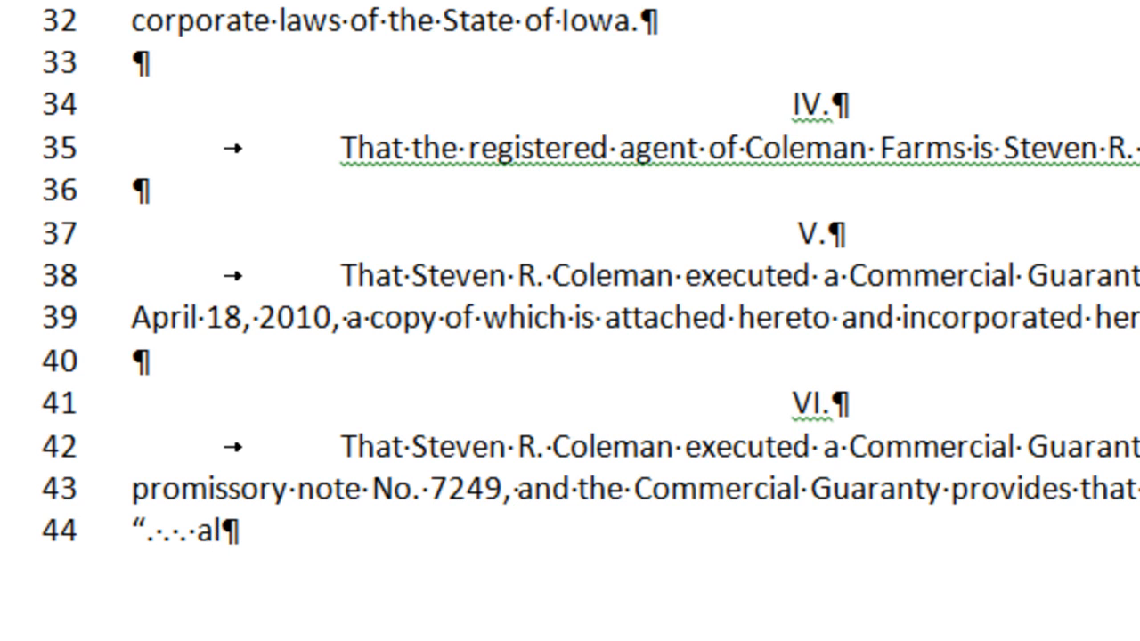
text( renewals)
text(of)
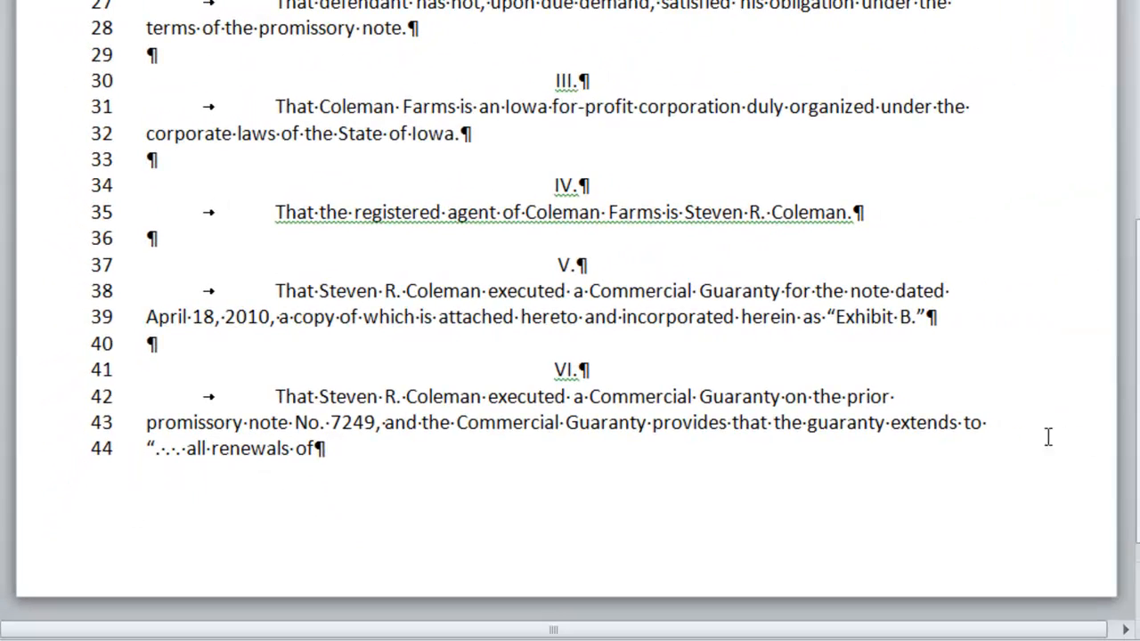
key(ctrl+v)
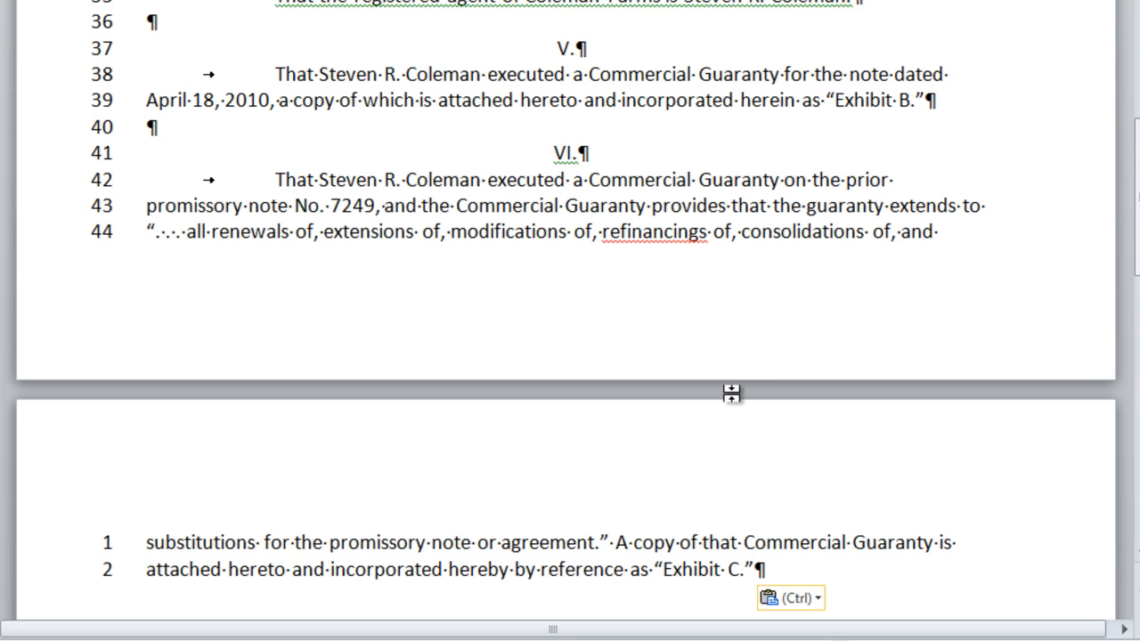
- Ignore the spelling flag on 'refinancings' in paragraph VI, then return to the Exhibit C sentence's end
scroll(756, 364, down, 3)
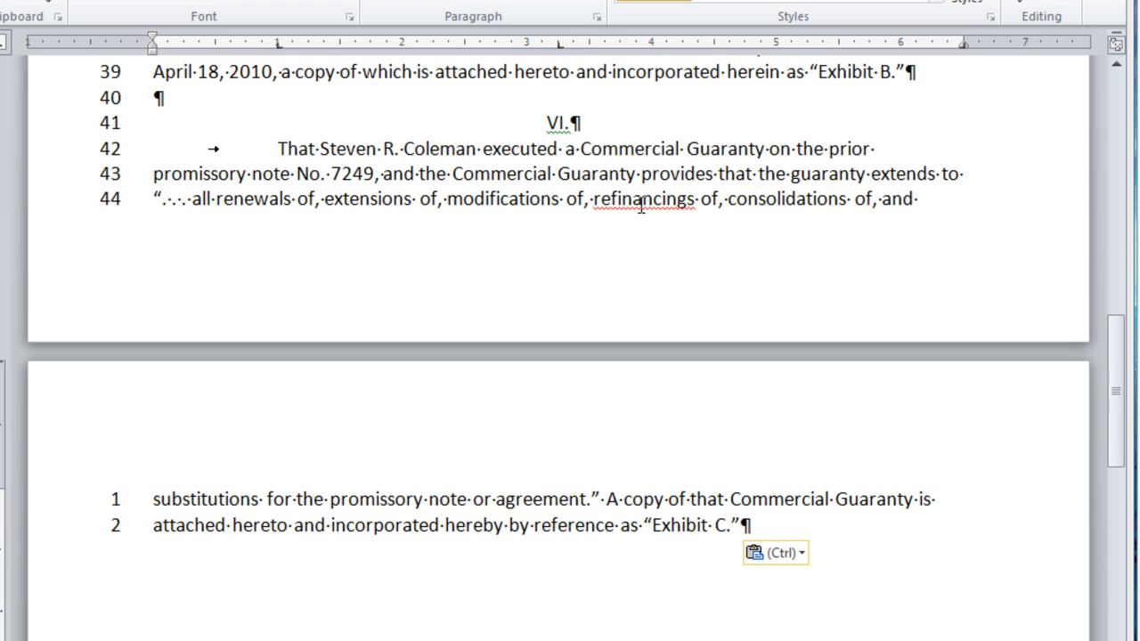
right_click(644, 201)
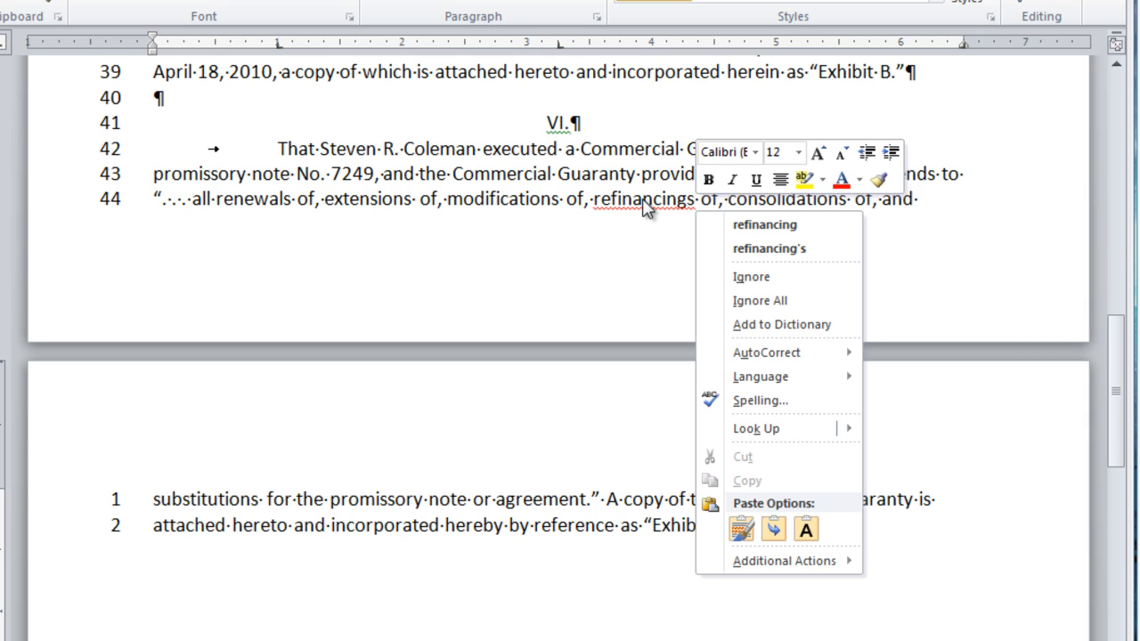
click(764, 281)
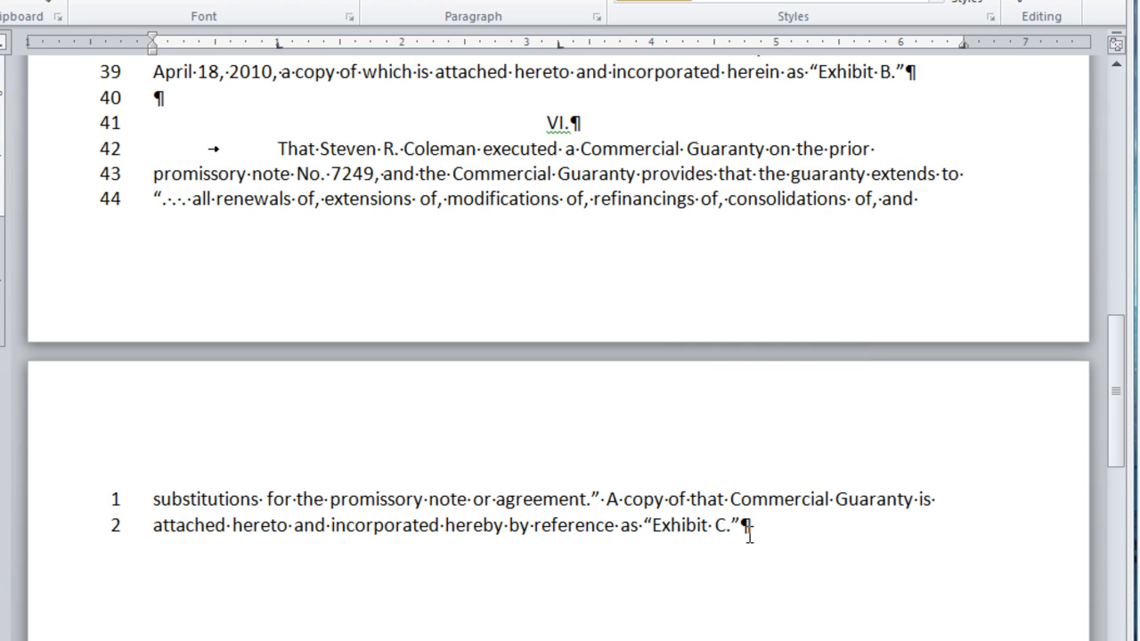
click(745, 526)
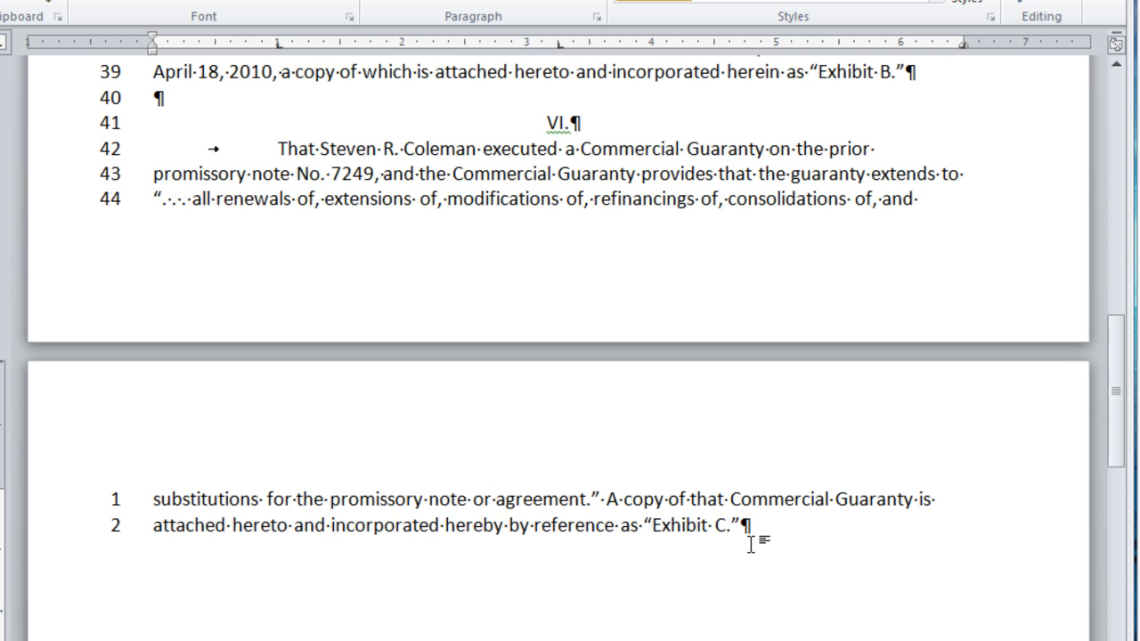
- Add centred heading VII. followed by an indented pasted paragraph on the renewed note (Exhibit D)
key(Return)
key(Return)
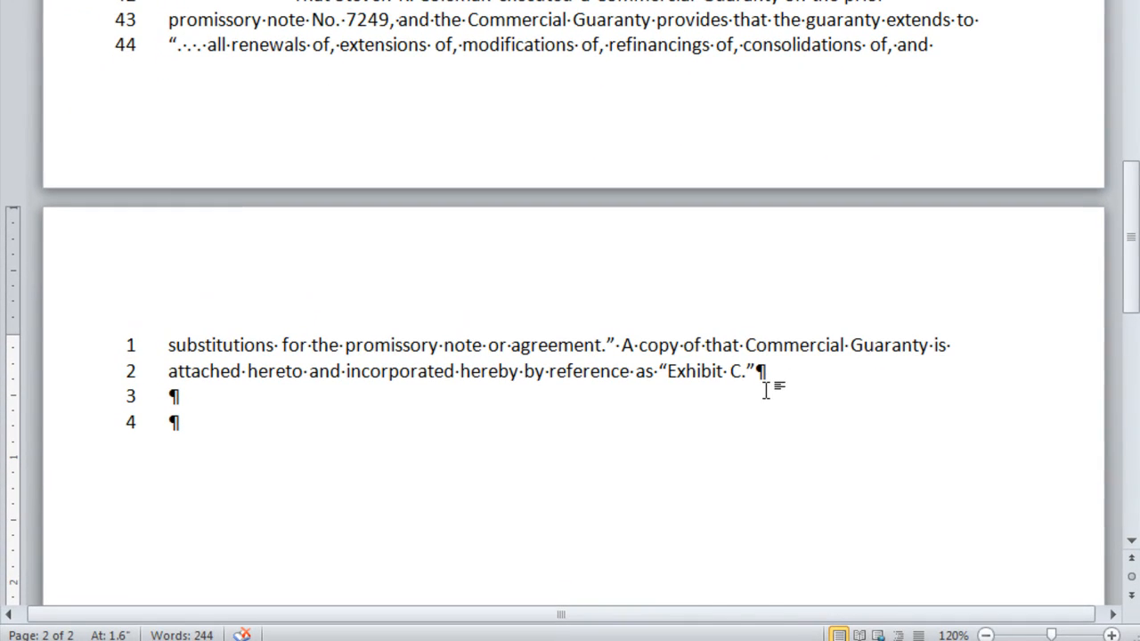
key(ctrl+e)
text(VII.)
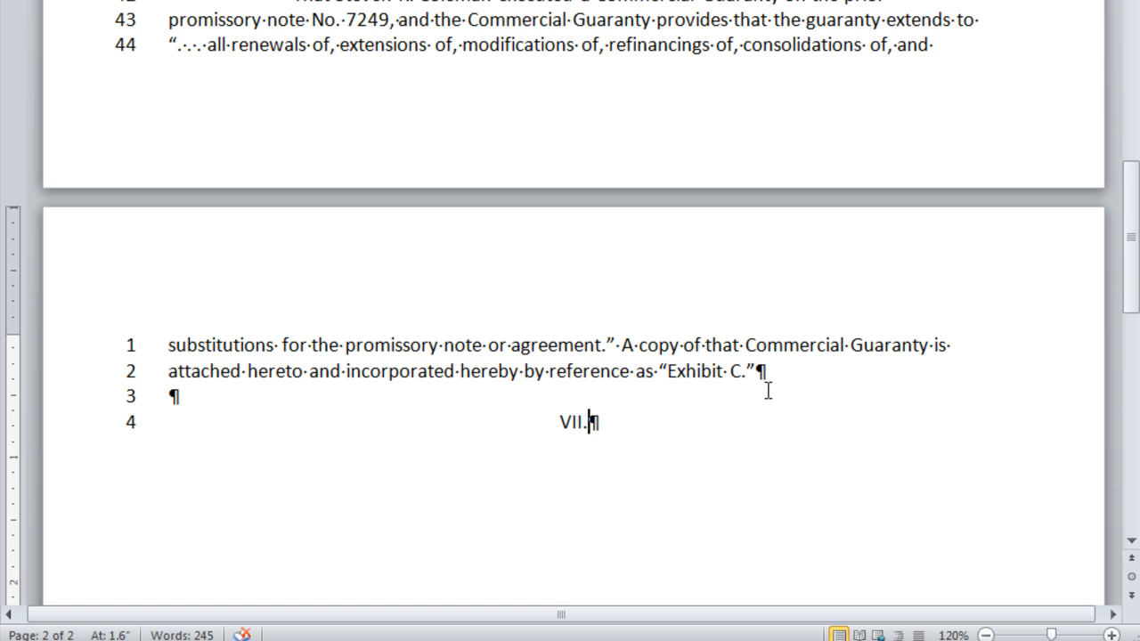
key(Return)
key(ctrl+l)
key(Tab)
text(That the indebtedness was the renewal of a prior promissory note executed by Coleman Farms to People’s County Bank on June 28, 2010, which was in the original principal amount of $10,480, a copy of which is attached hereto and incorporated by reference as "Exhibit D.")
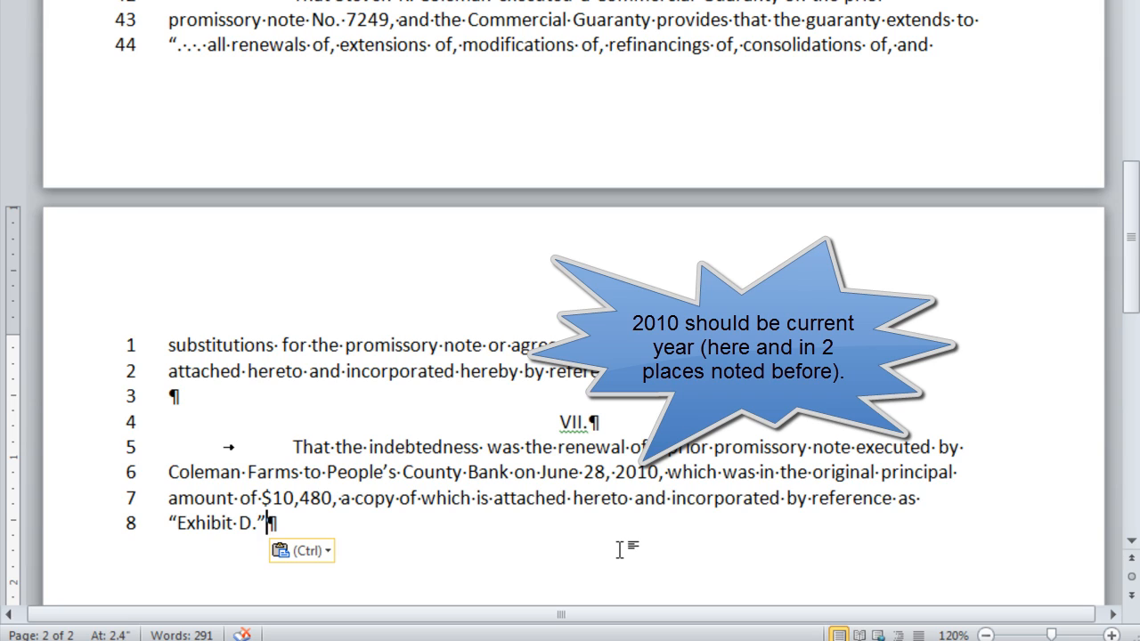
- Add centred heading VIII. followed by an indented paragraph on Coleman's personal liability
key(Return)
key(Return)
key(ctrl+e)
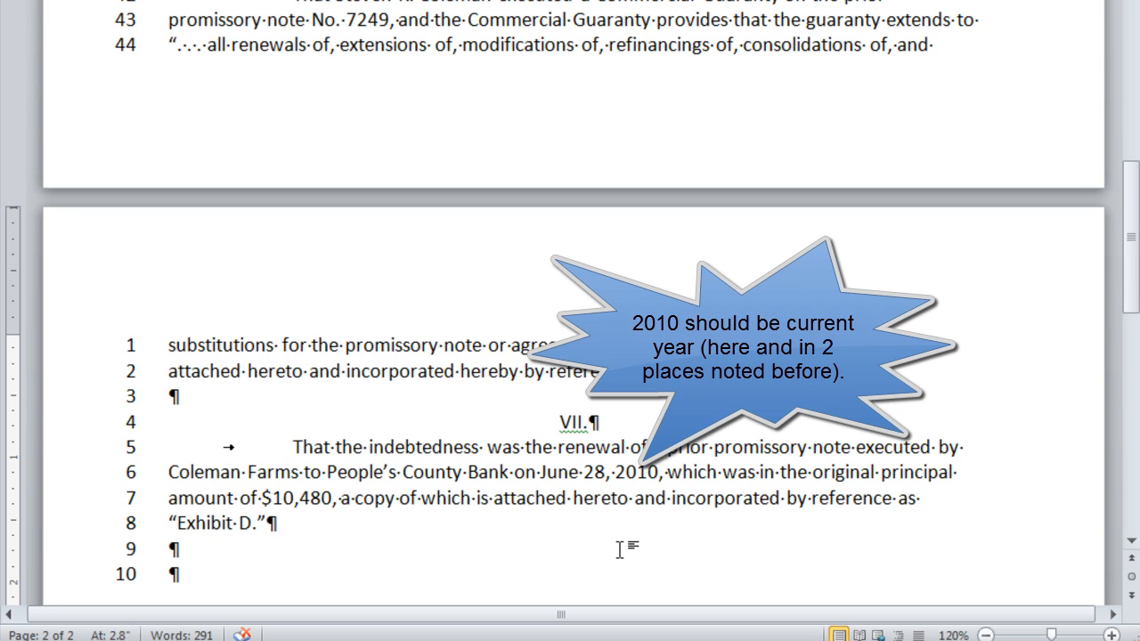
text(VII)
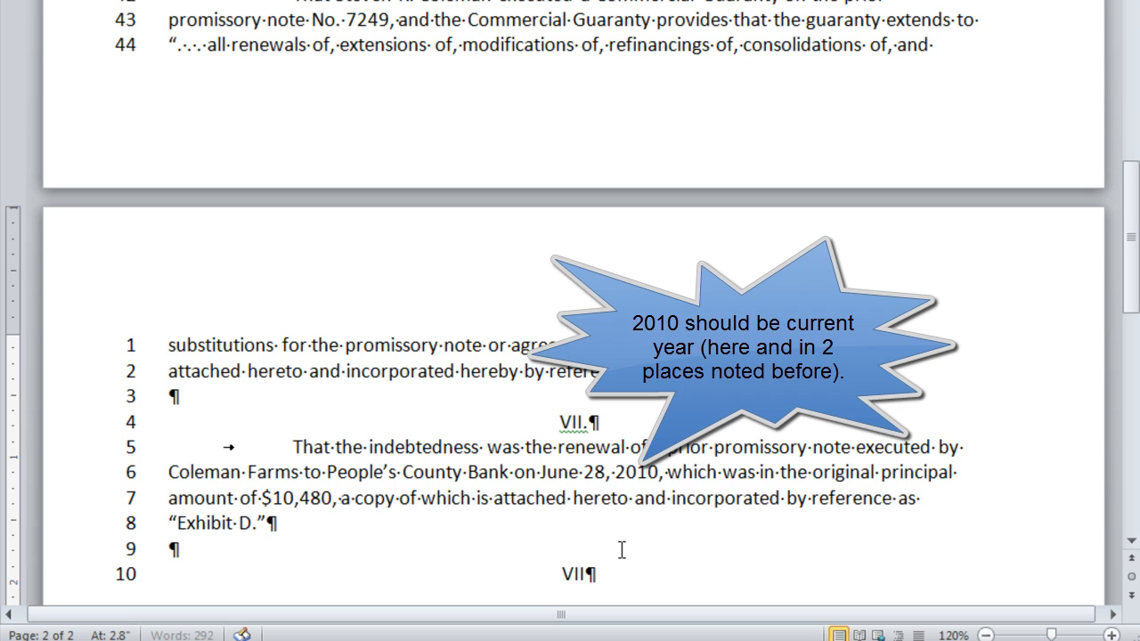
text(I.)
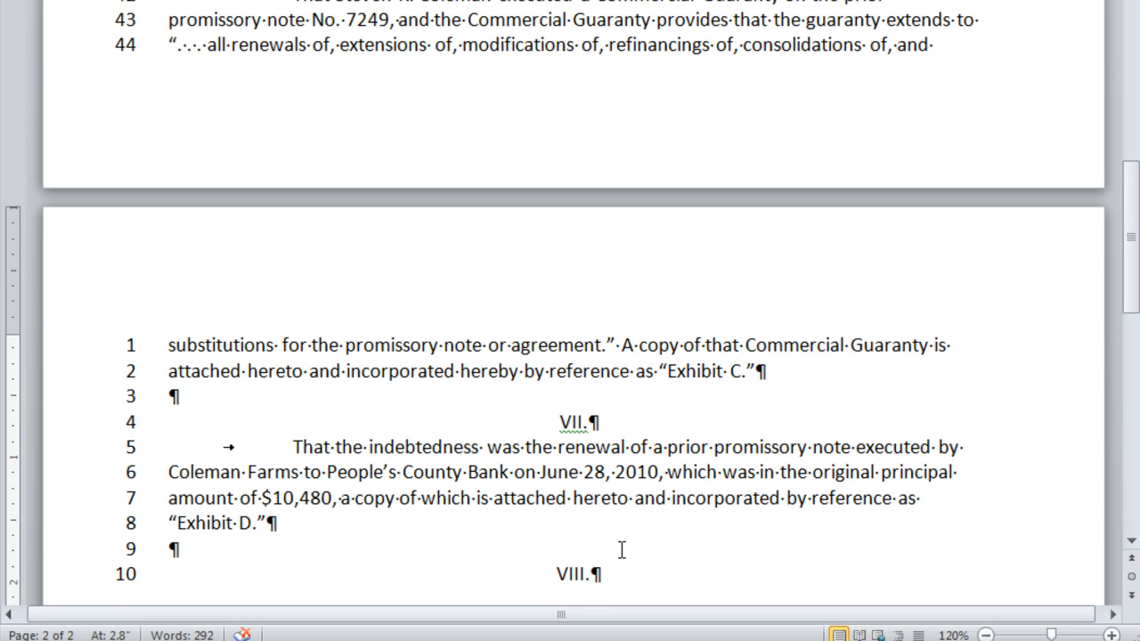
key(Return)
scroll(514, 364, down, 5)
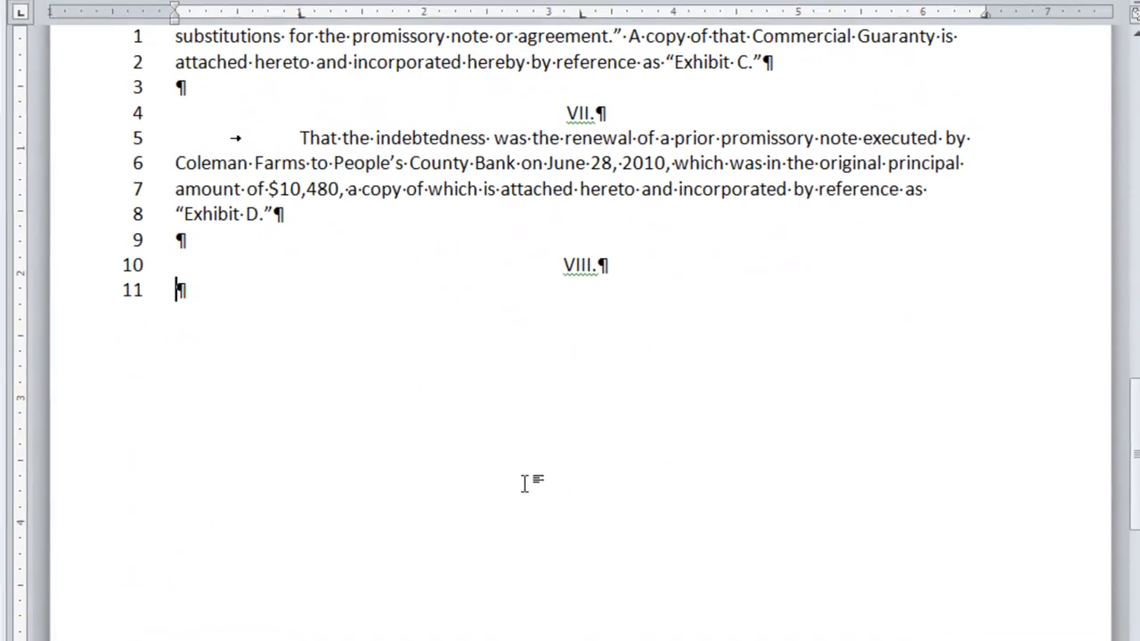
key(Tab)
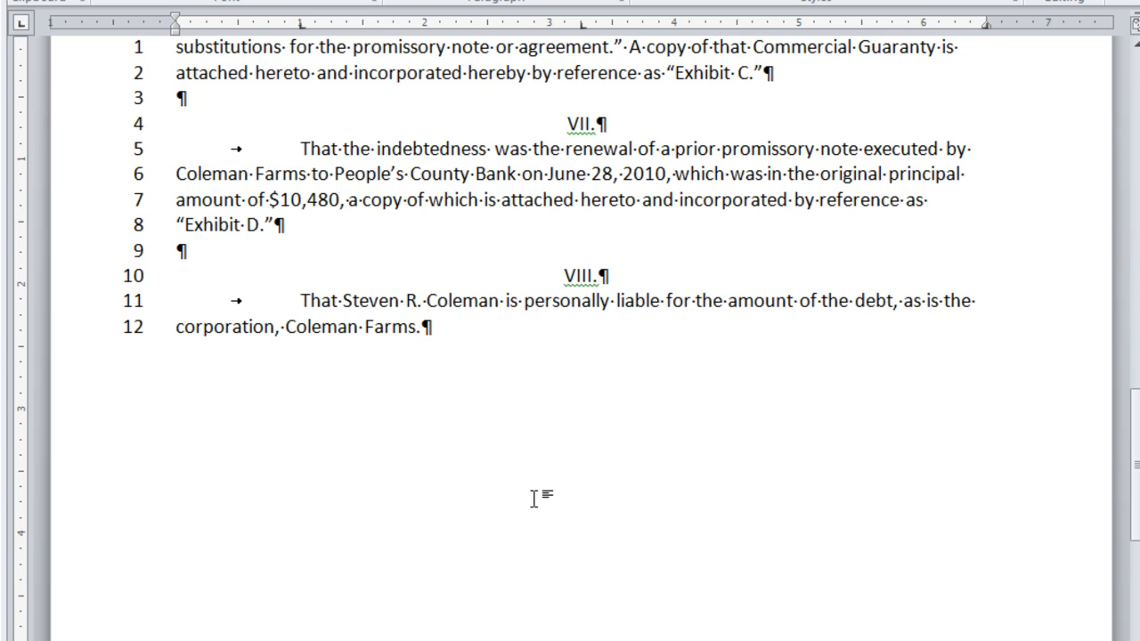
key(Return)
key(Return)
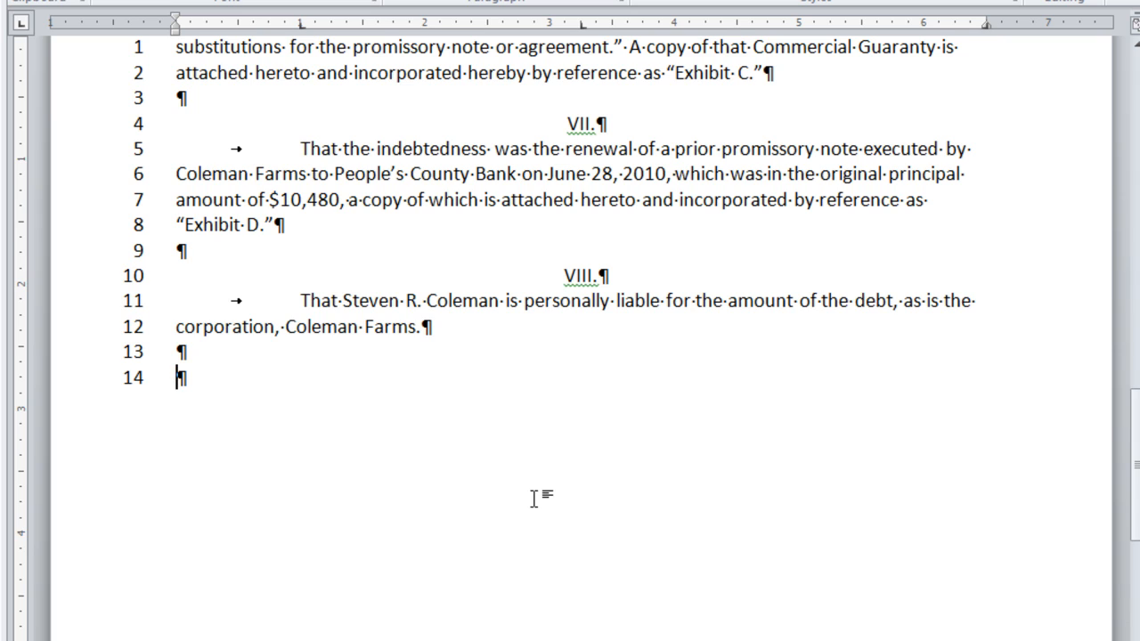
key(Tab)
- Type 'WHEREOF, PLAINTIFF DEMANDS JUDGMENT AGAINST THE DEFENDANT, AS FOLLOWS:' on the indented line, with blank lines below
text(WHEREOF, PLAINTIFF D)
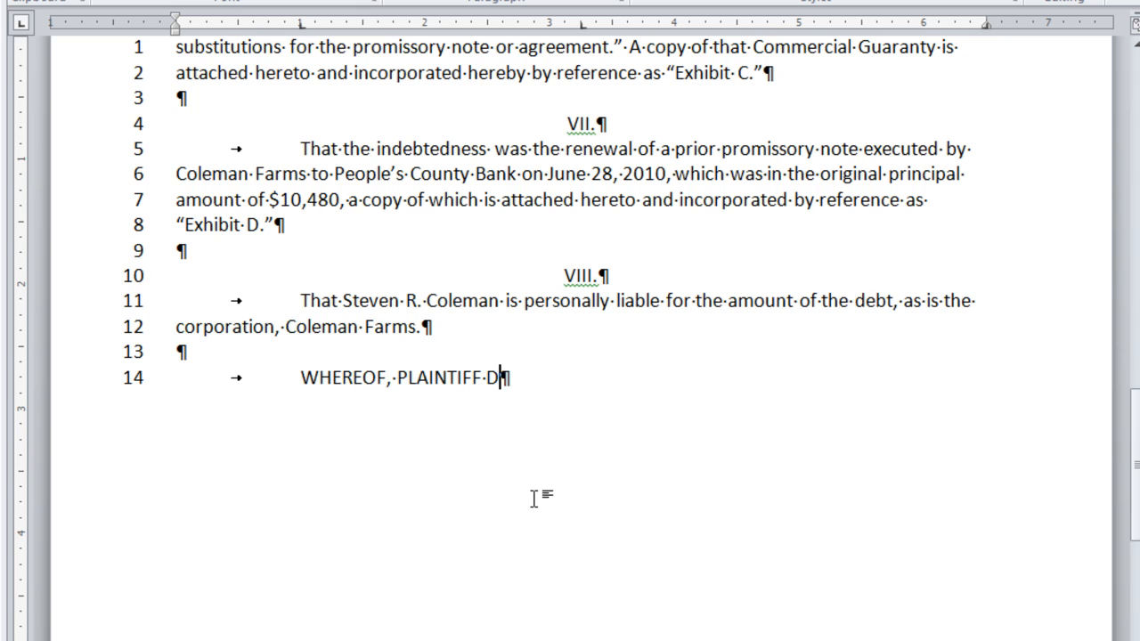
text(EMANDS JUDGMENT)
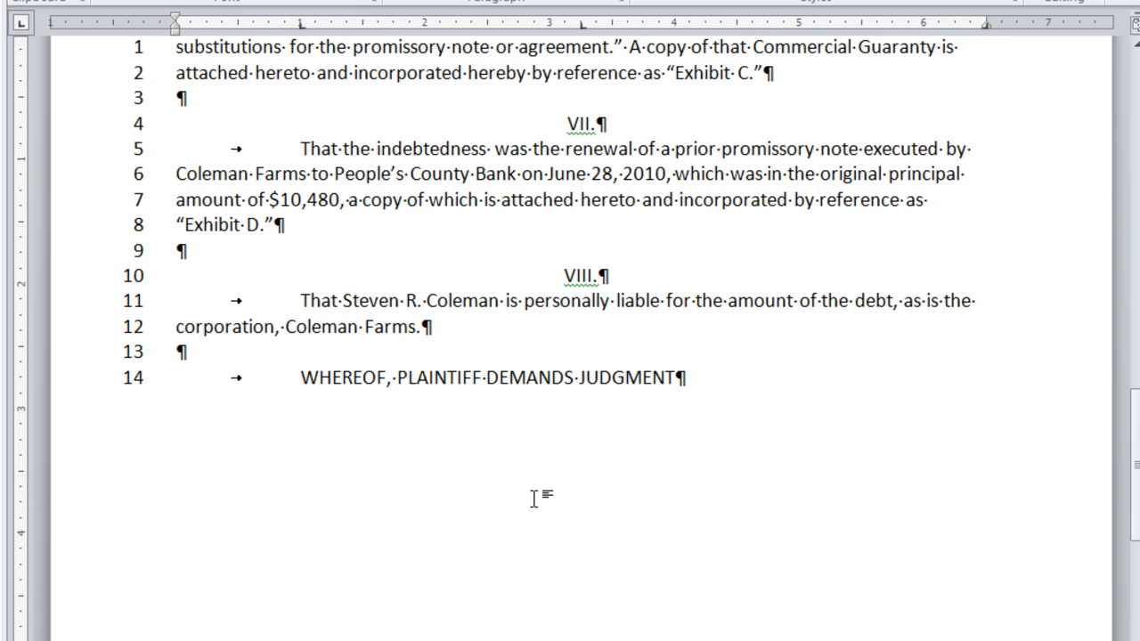
text( AGAINST THE DEFE)
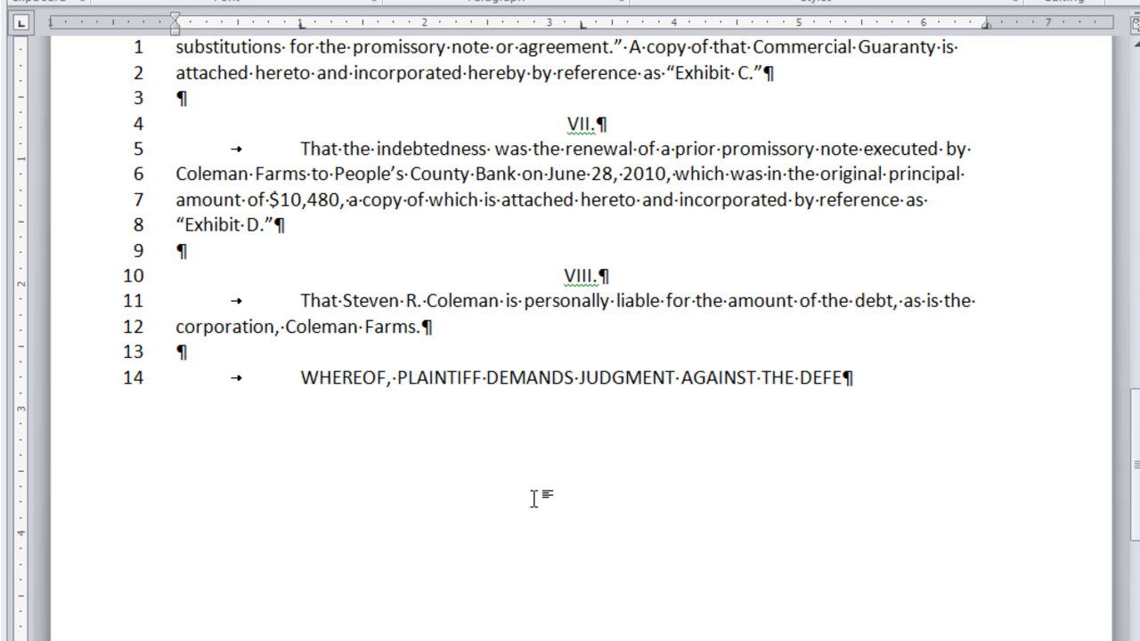
text(NDANT, AS FOLLOWS)
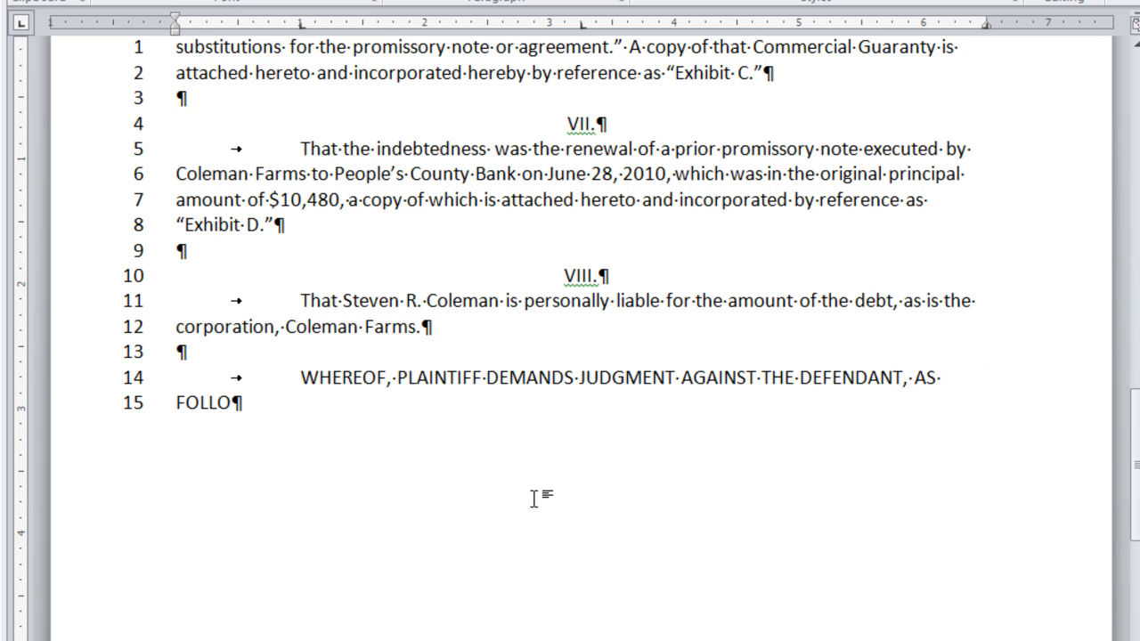
text(:)
key(Return)
key(Return)
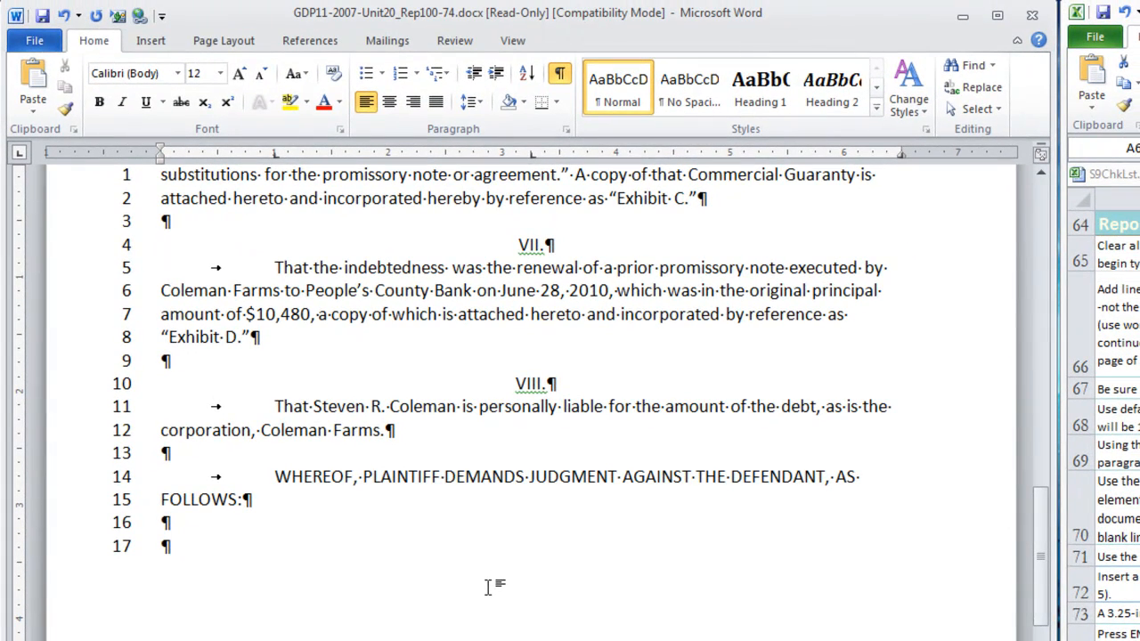
- Create numbered item 1: $5,780.00 plus 12.75% interest from April 18, 2013, costs and disbursements
key(Tab)
click(401, 76)
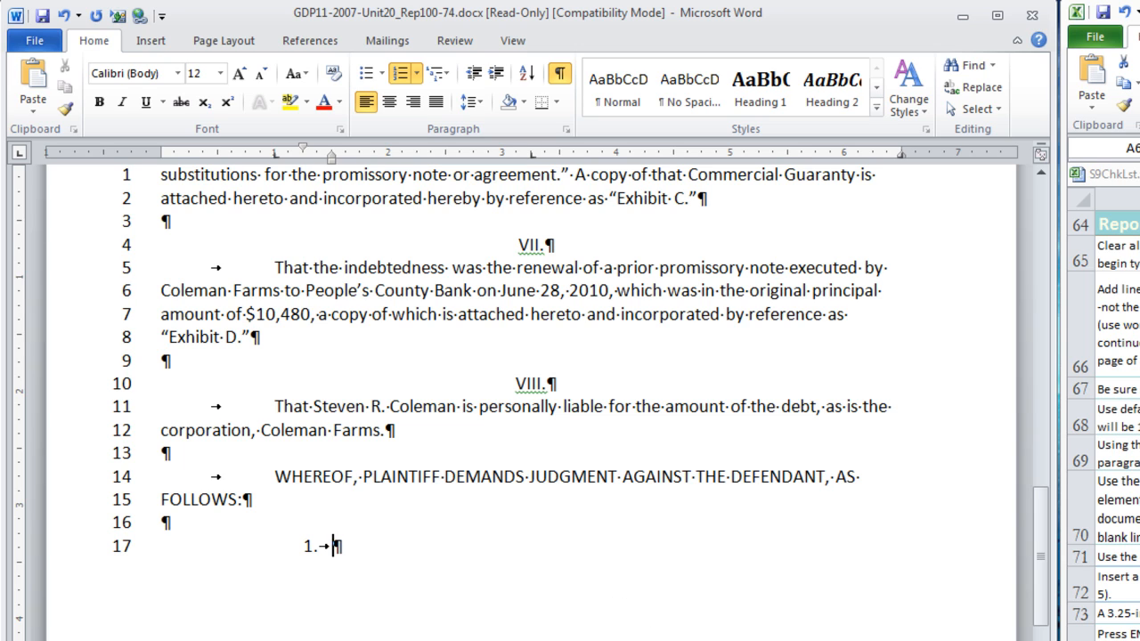
text(For the amount of $5,780.00, plus interest on that amount from and after April 18, 2013, at the rate of 12.75% per annum; and for its costs, late charges, and disbursements in this action;)
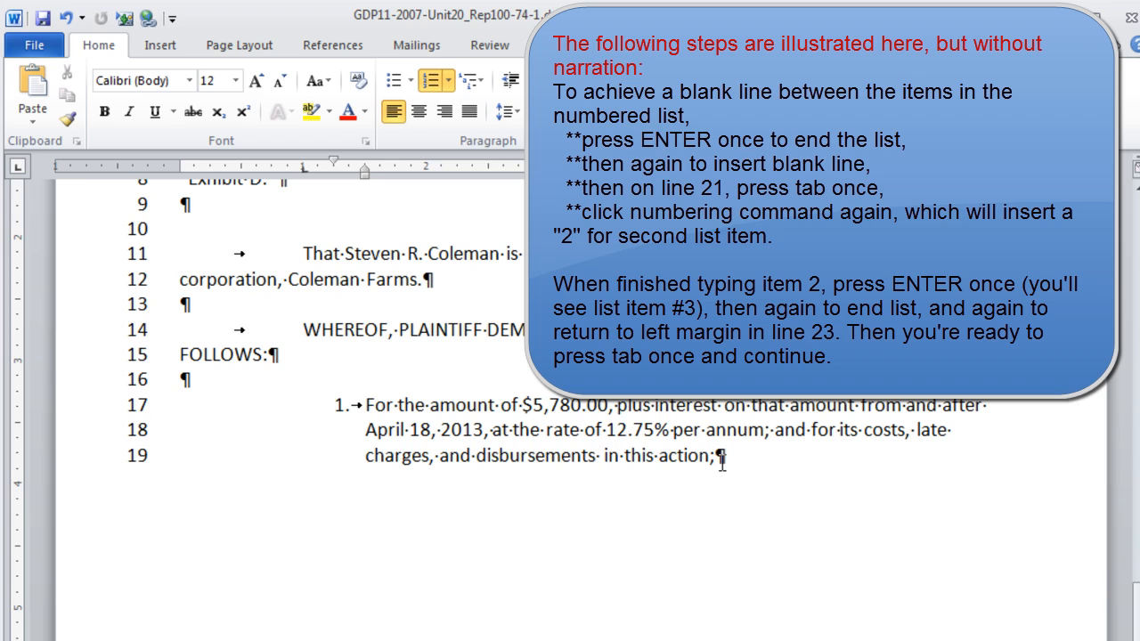
- Add numbered item 2, 'For such other and further relief as the Court may deem appropriate.', then end numbering
key(Return)
key(Return)
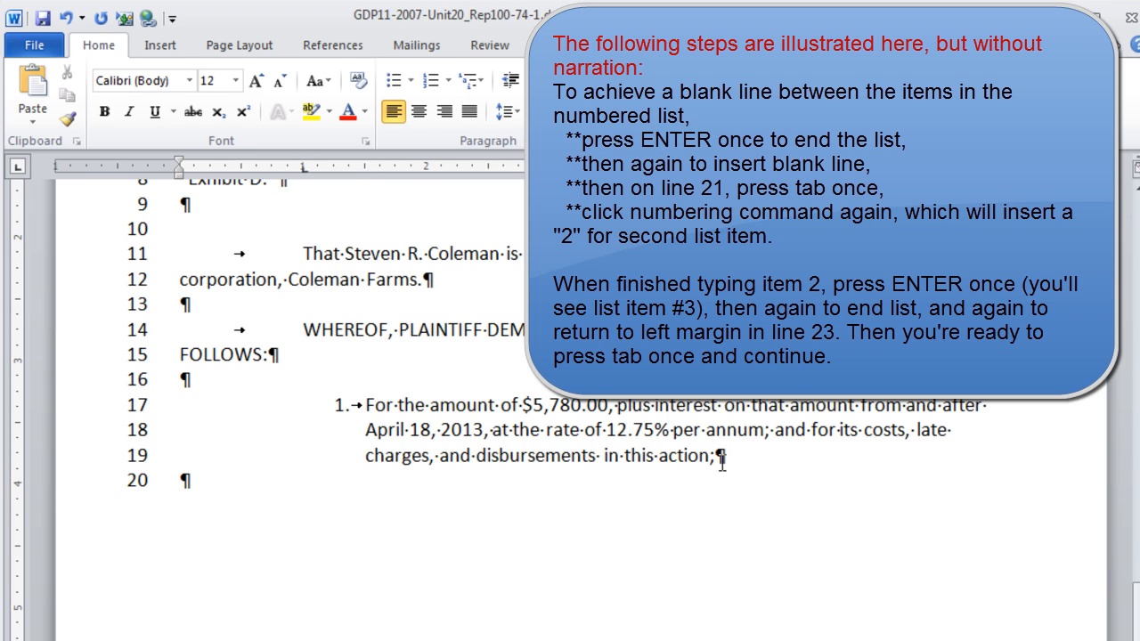
key(Return)
key(Tab)
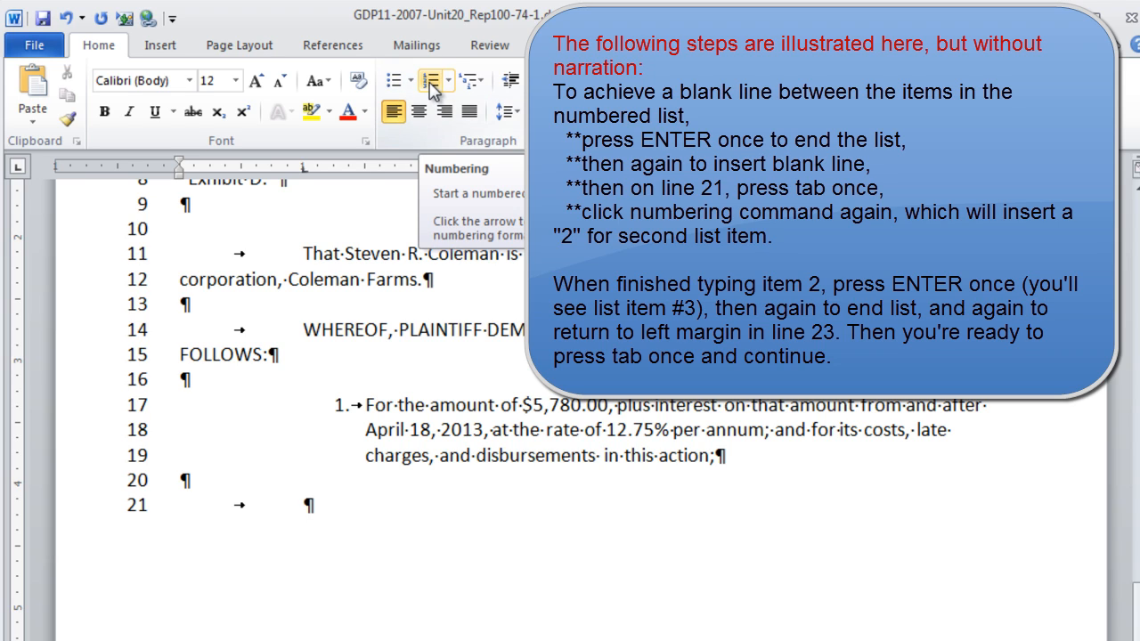
click(432, 85)
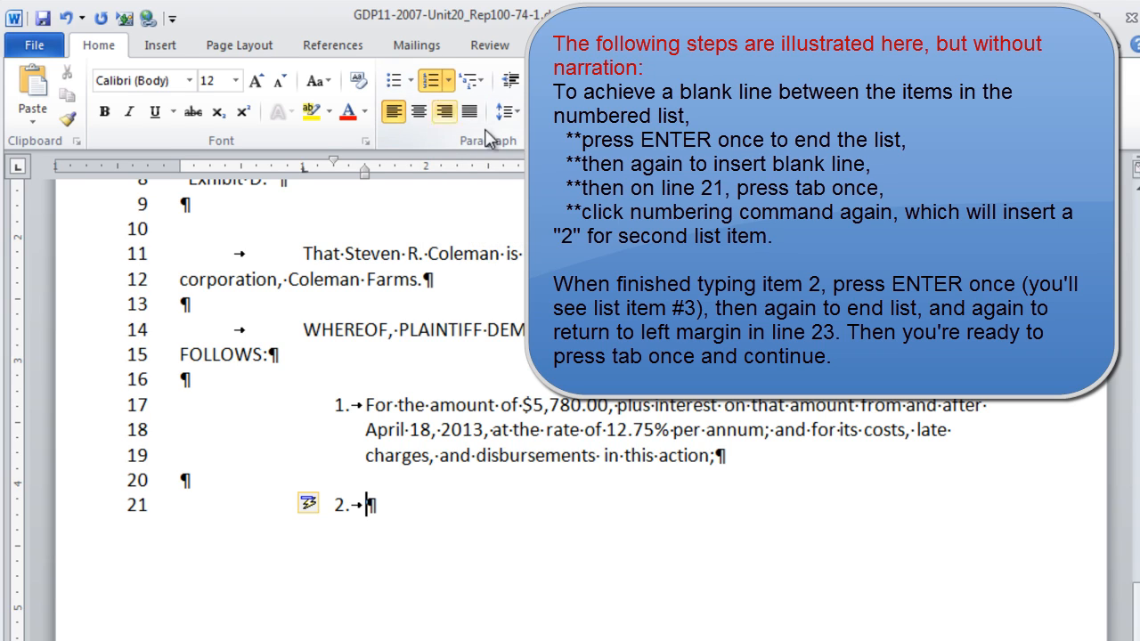
text(For such other and further relief as the Court may deem appropriate.)
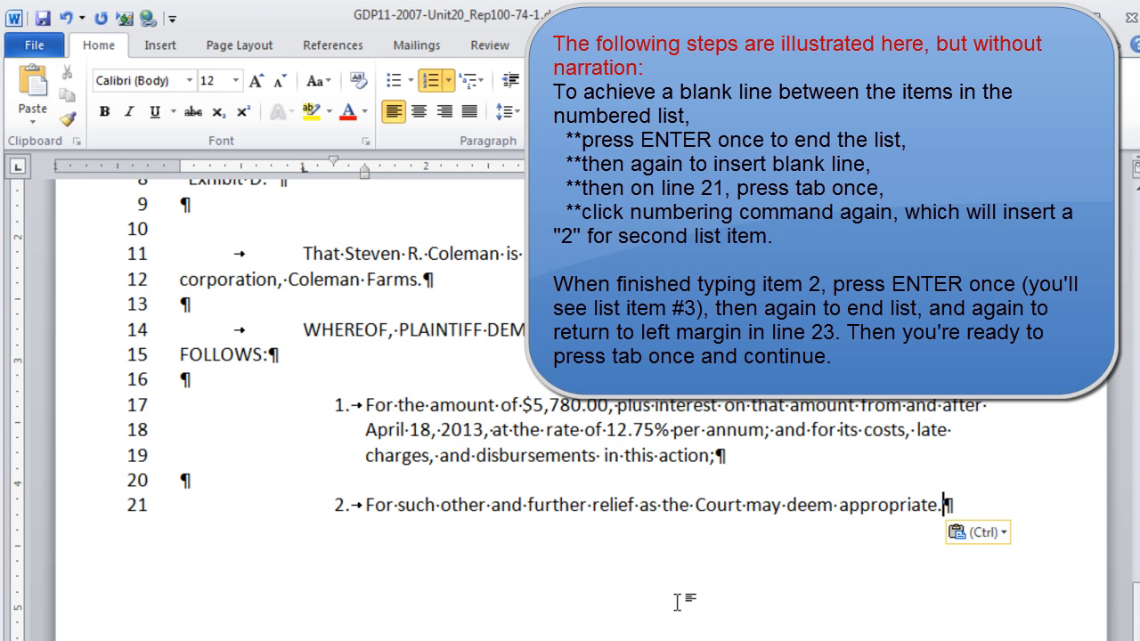
key(Return)
key(Return)
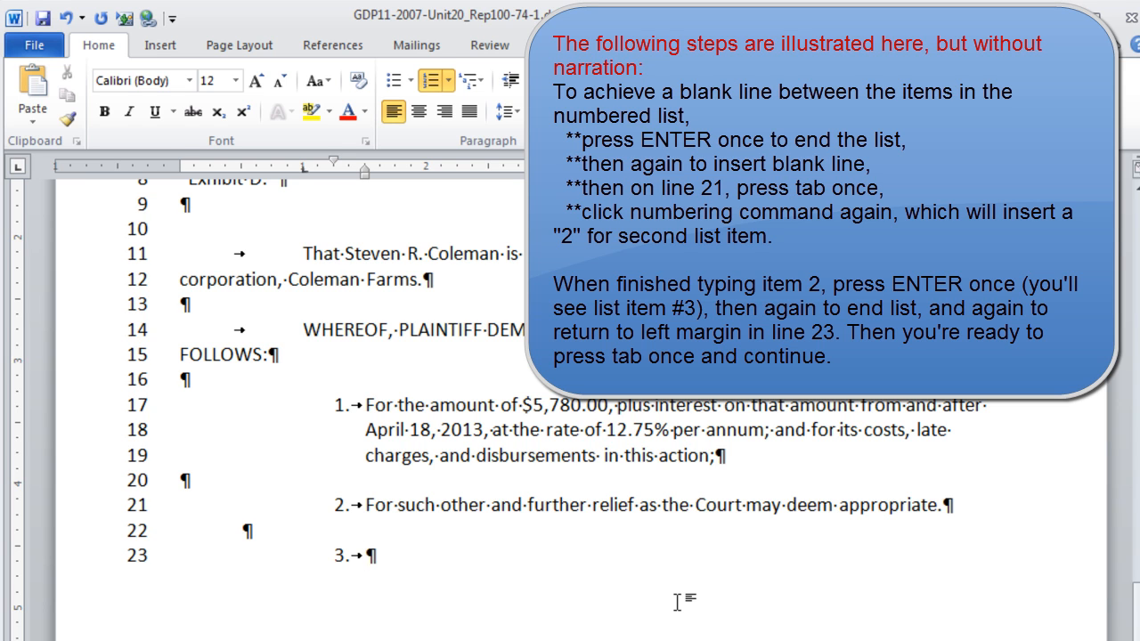
key(Return)
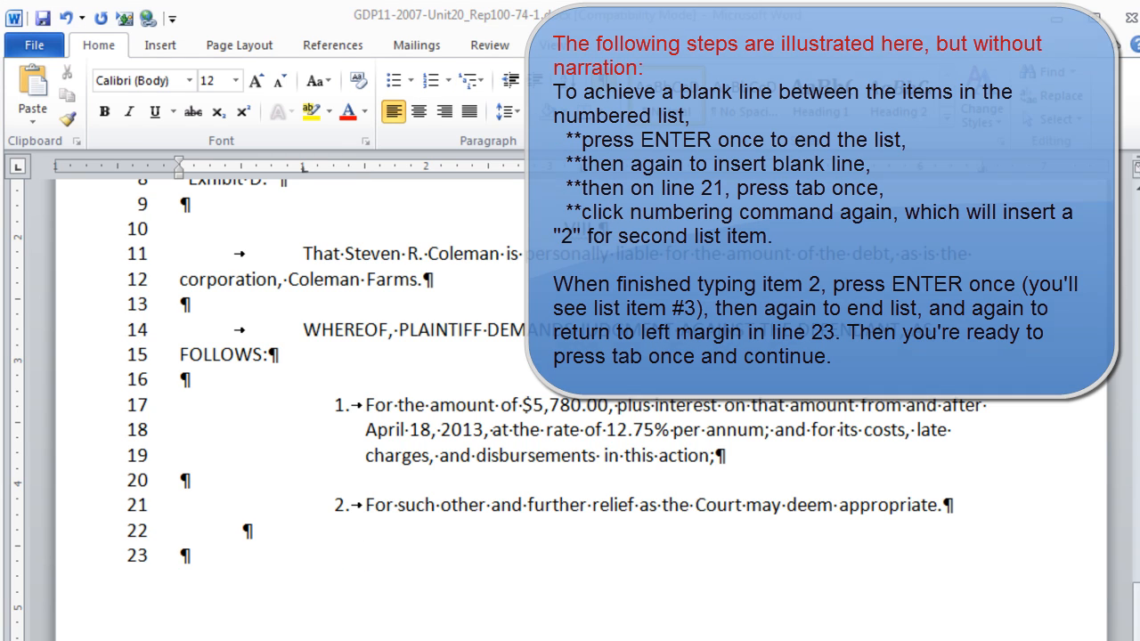
key(Tab)
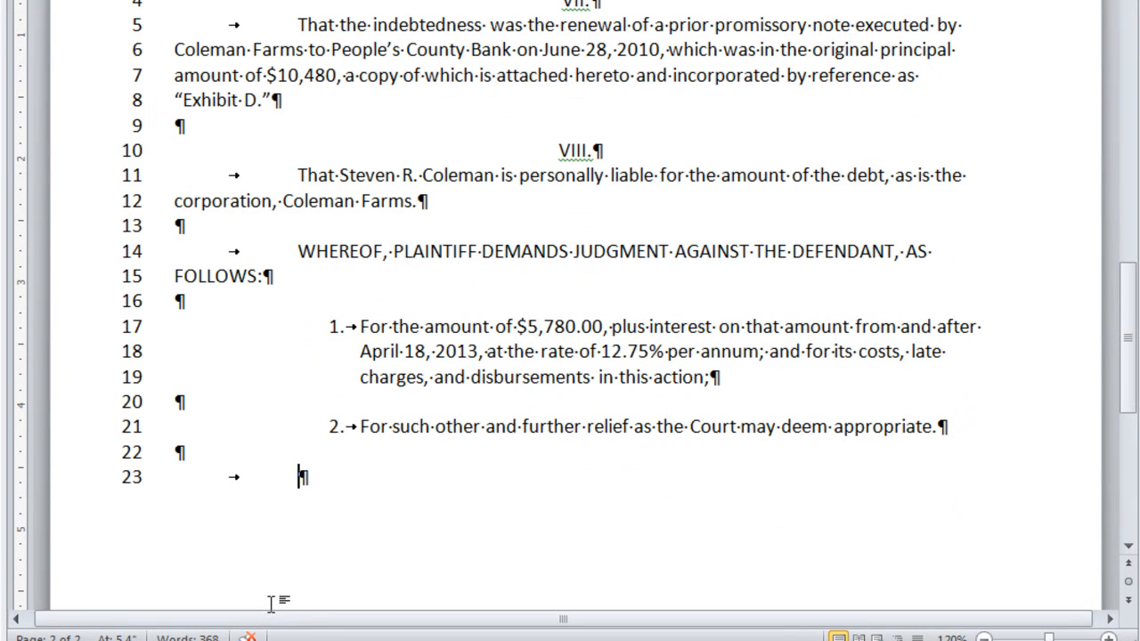
- Type 'SIGNED this ______ day of December, 2013.' and tab the next line toward the signature column
text(SIGNED this )
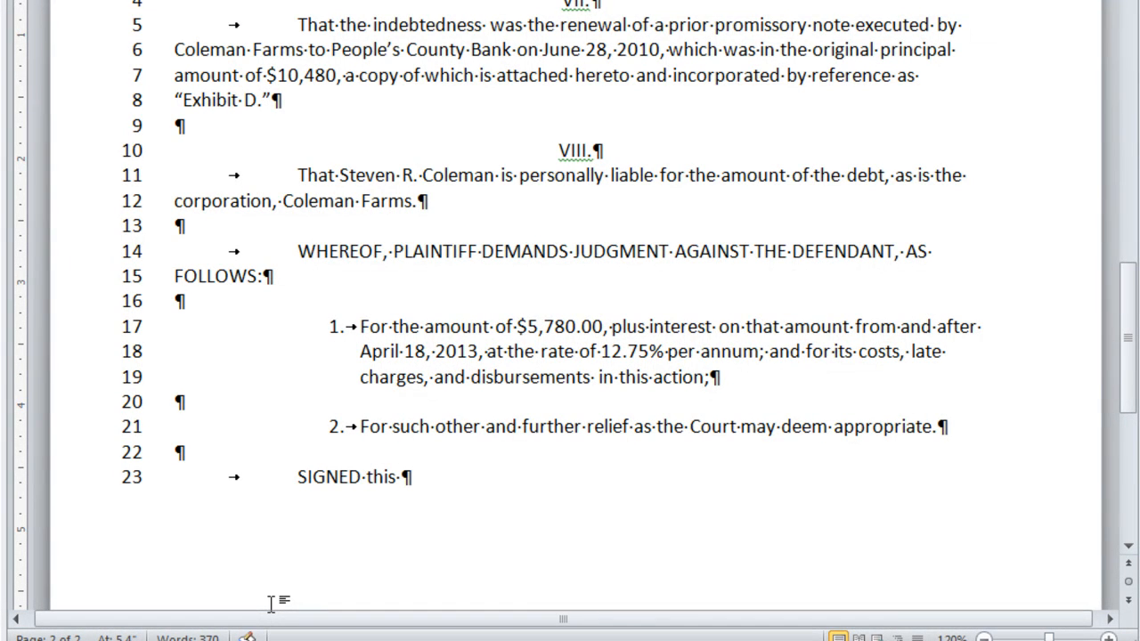
text(____)
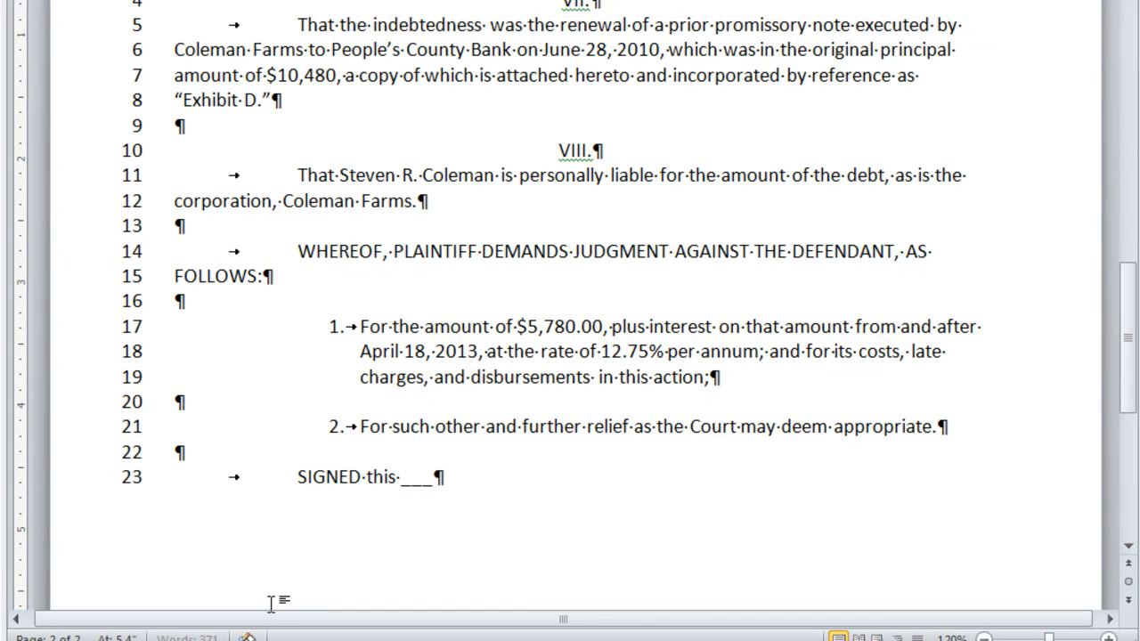
text(__)
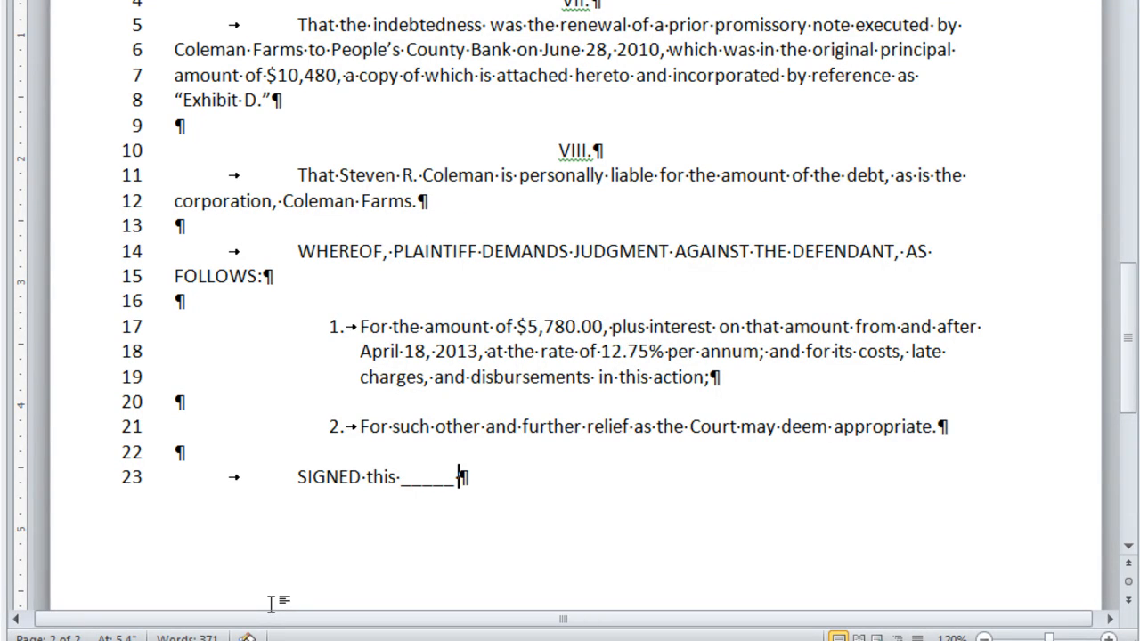
text( day of De)
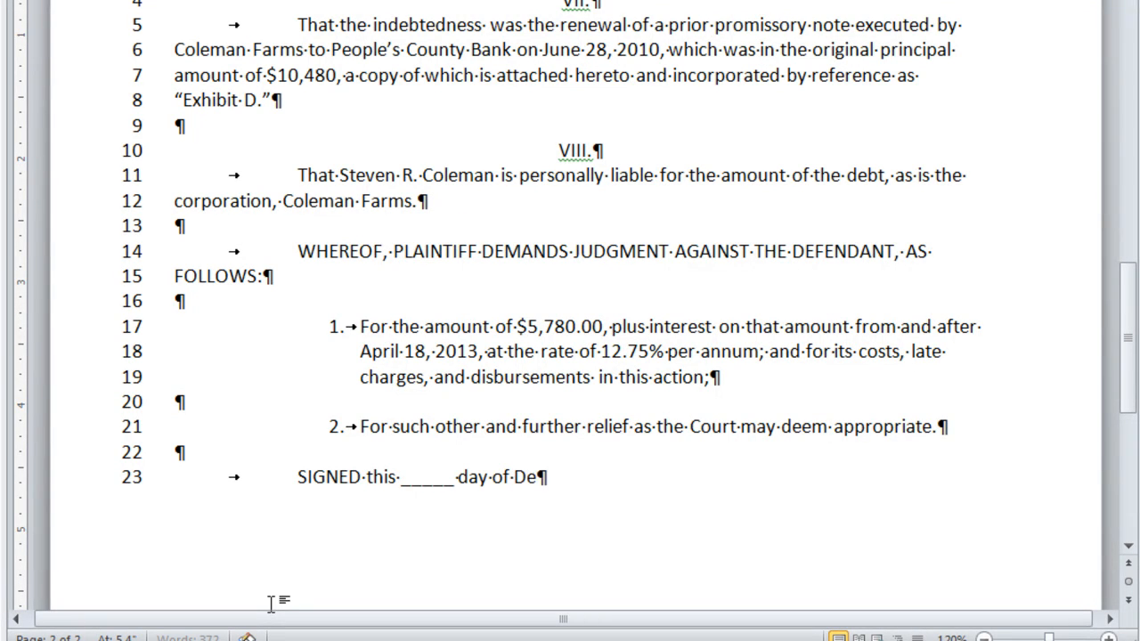
text(cember, 2013.)
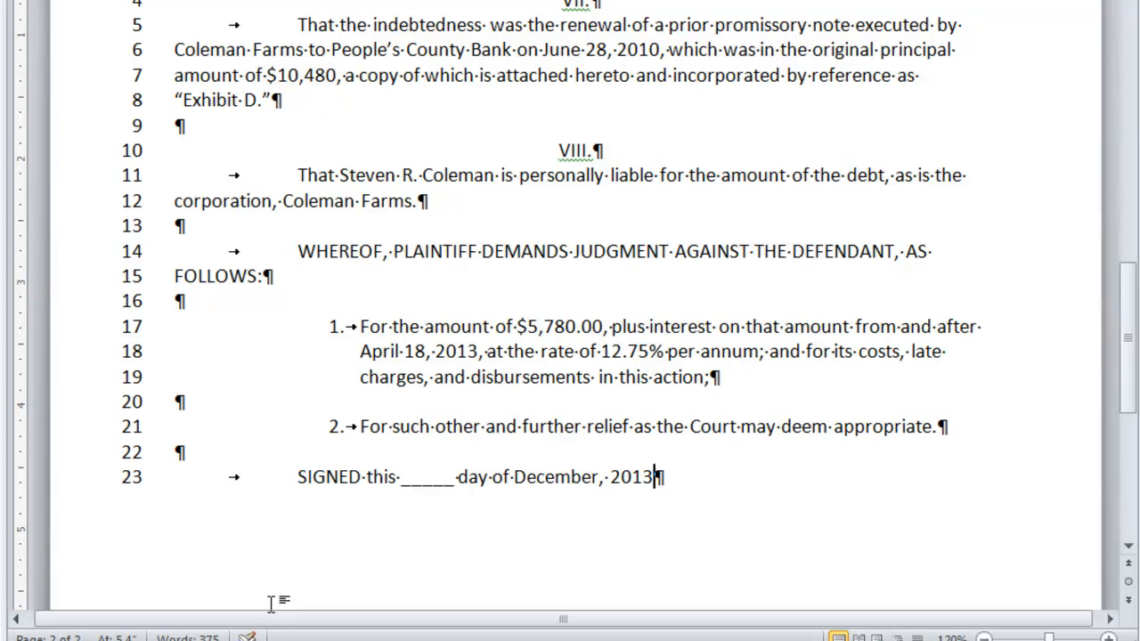
key(Return)
key(Return)
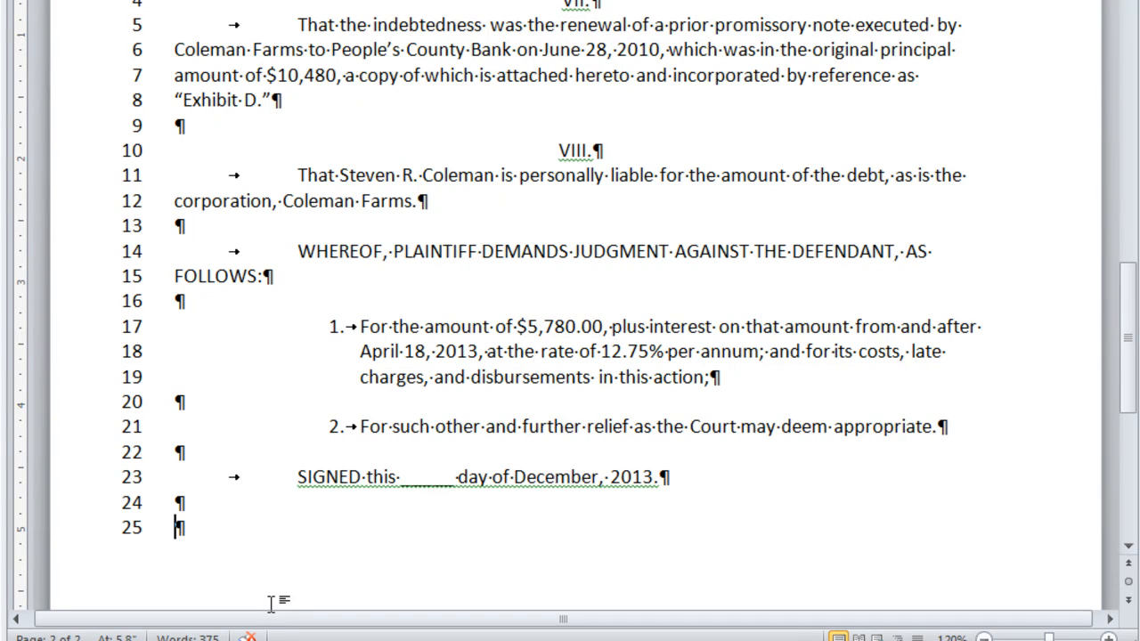
key(Tab)
key(Tab)
- Draw the underscore signature line, then add the attorney's name with 'Attorney at Law' beside it
text(______________________________________________)
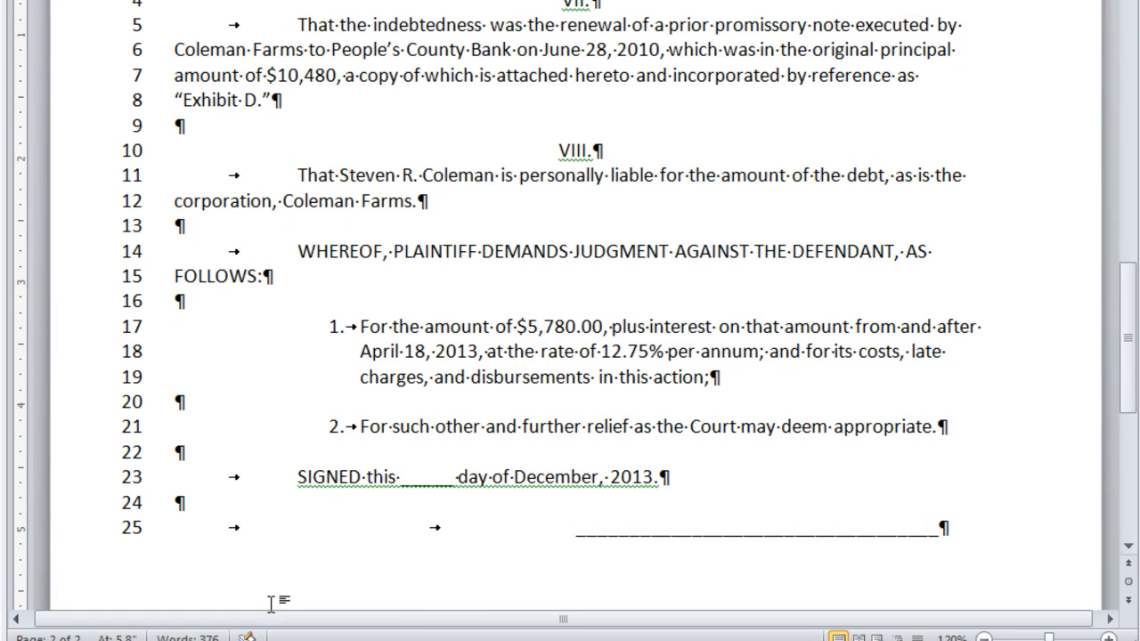
text(______)
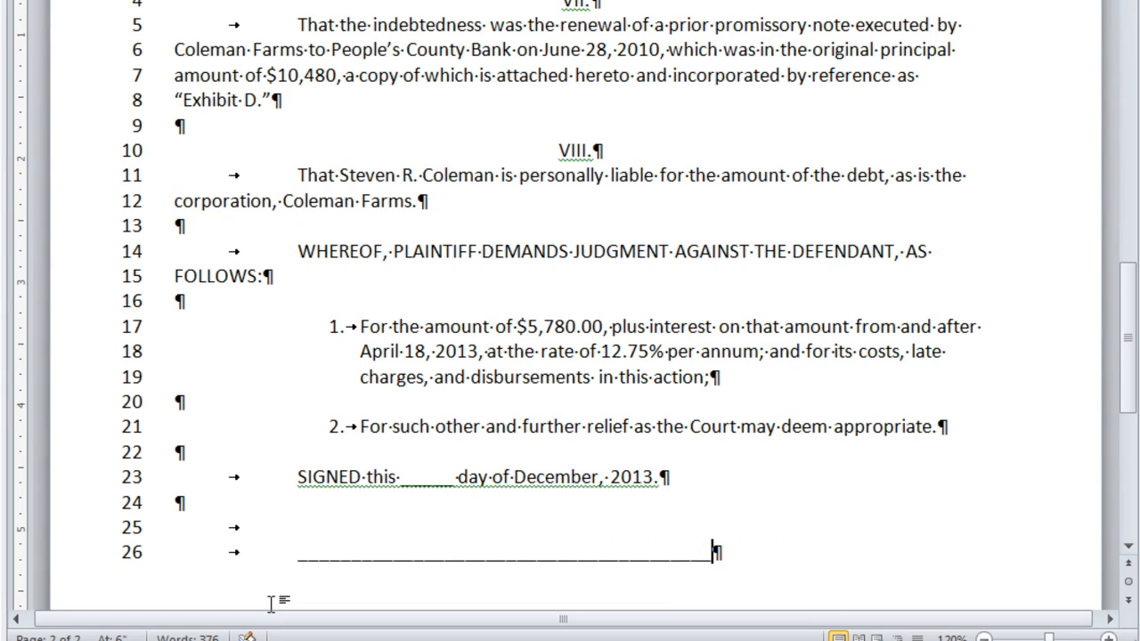
key(BackSpace)
key(Return)
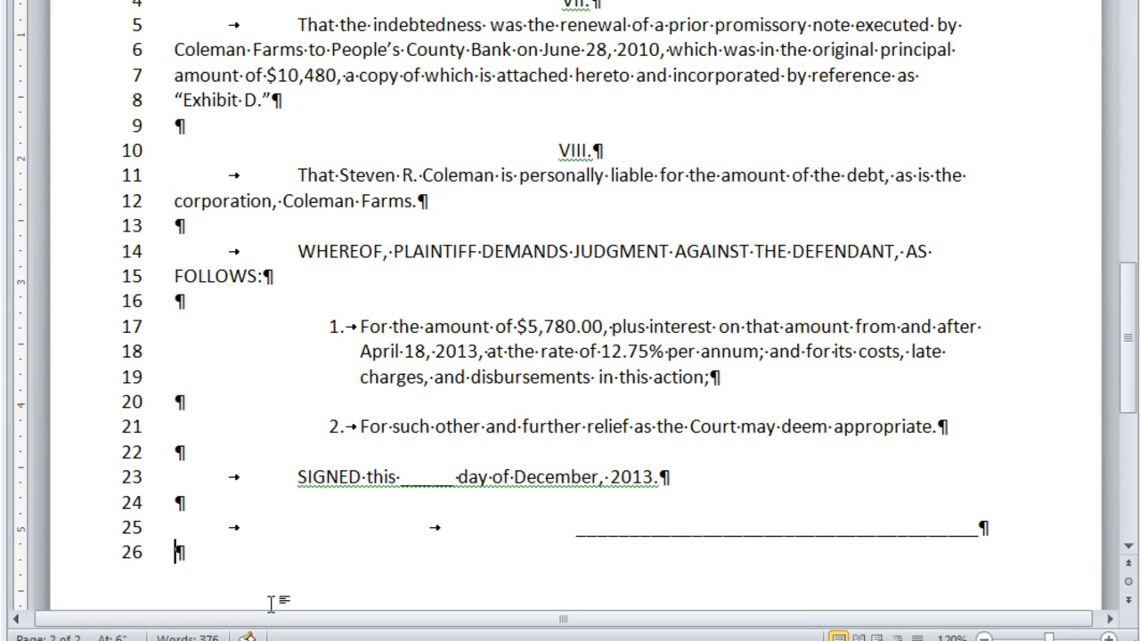
key(Tab)
key(Tab)
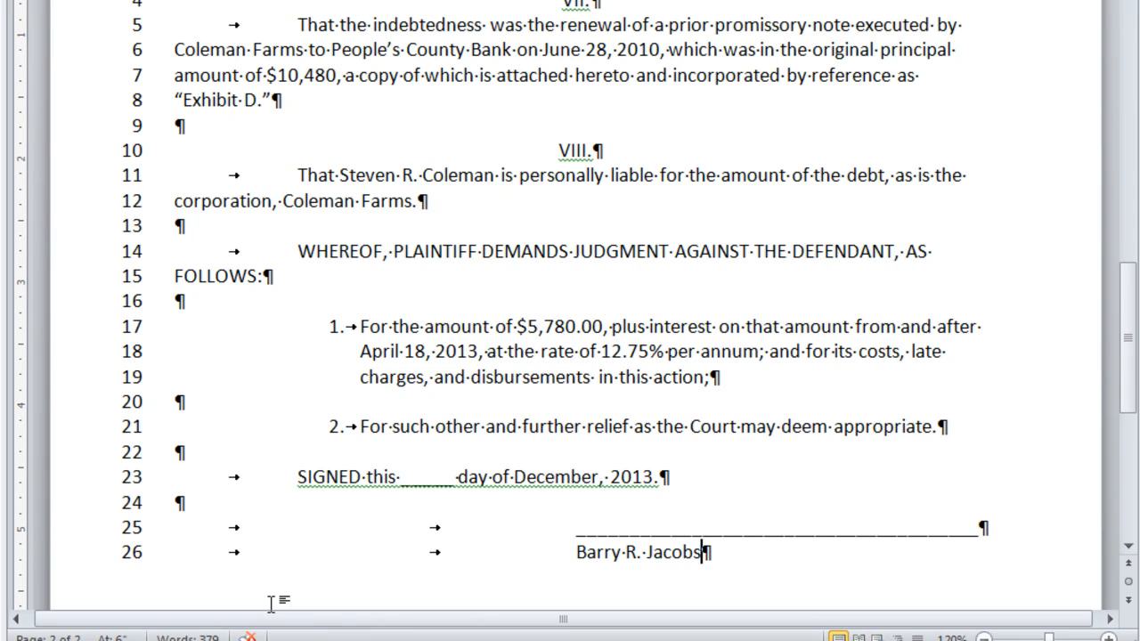
key(Tab)
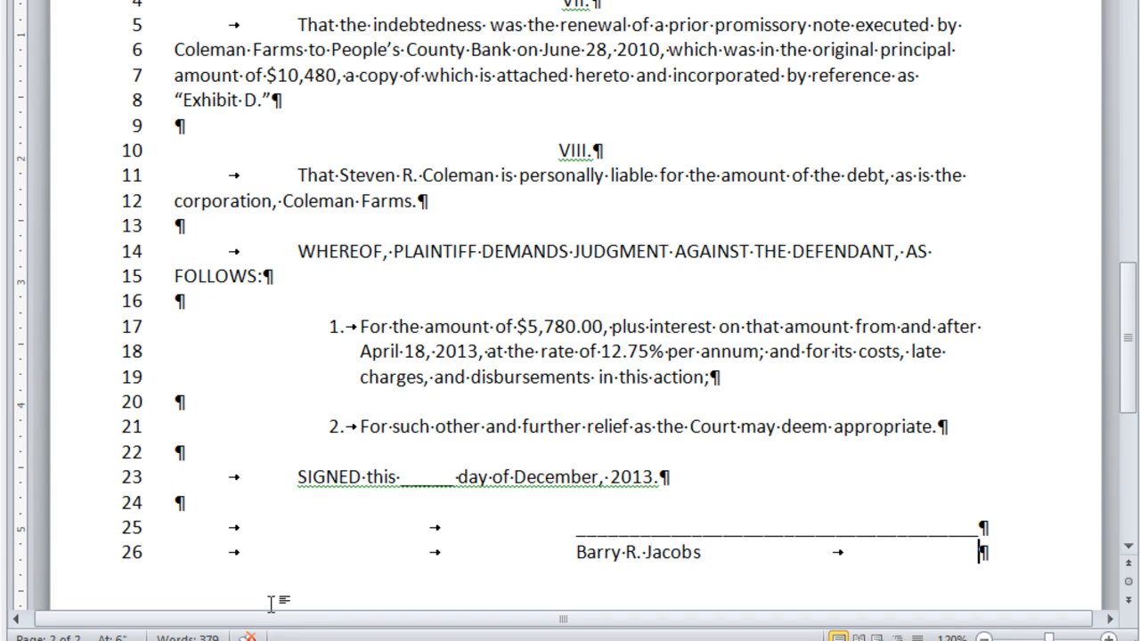
text(Attorn)
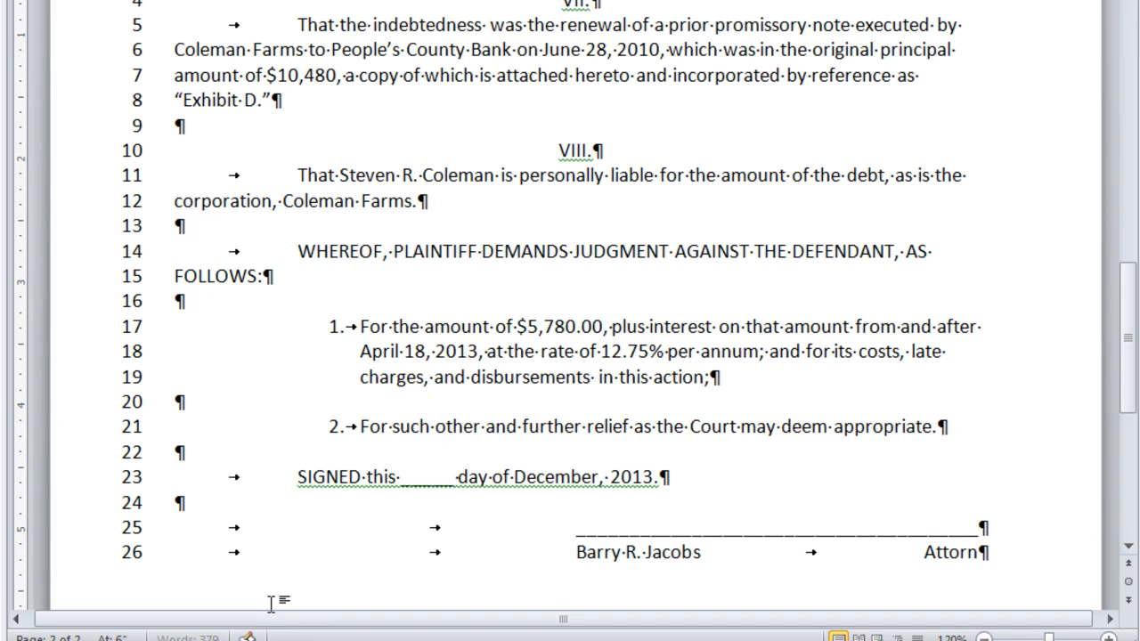
text(ey at Law)
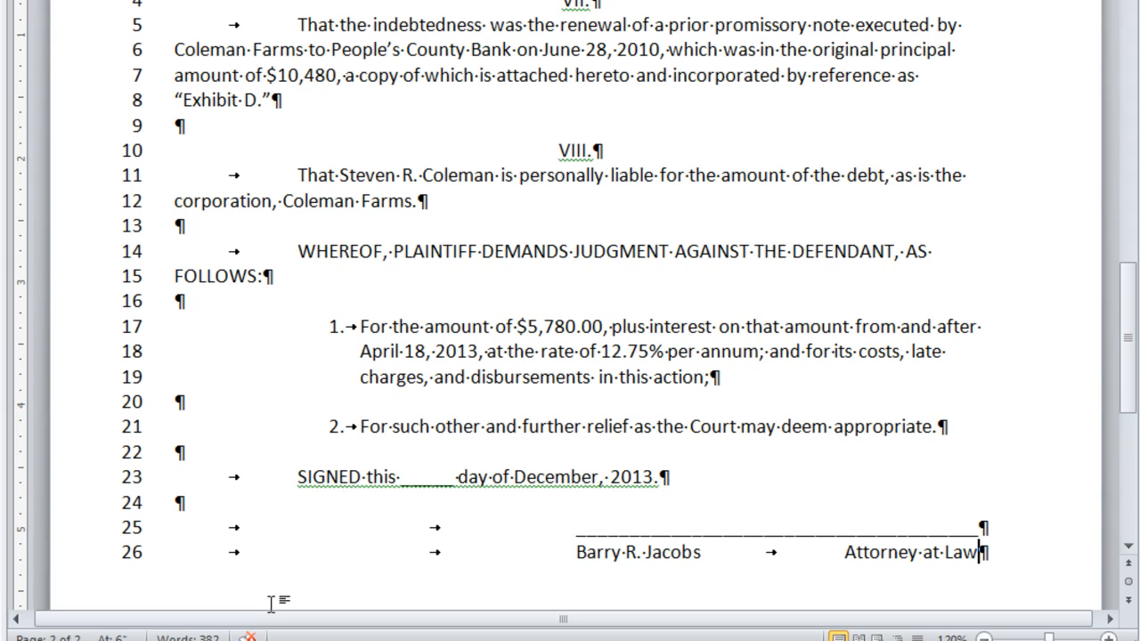
- Add the attorney's street address, city line, telephone number and 'Attorney for Plaintiff' beneath the name
key(Return)
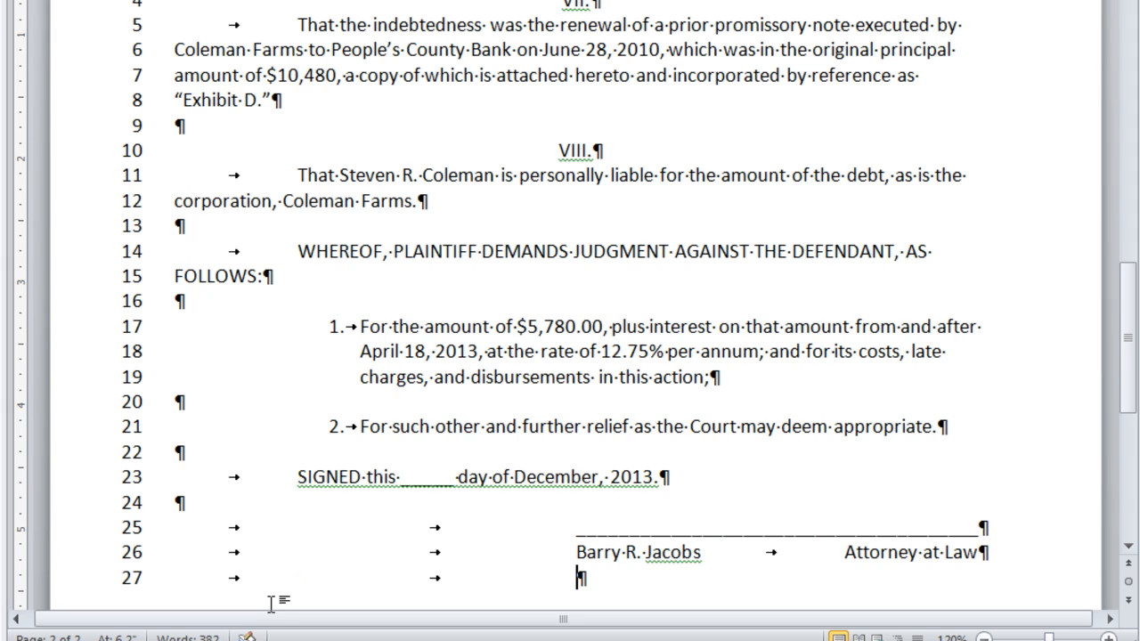
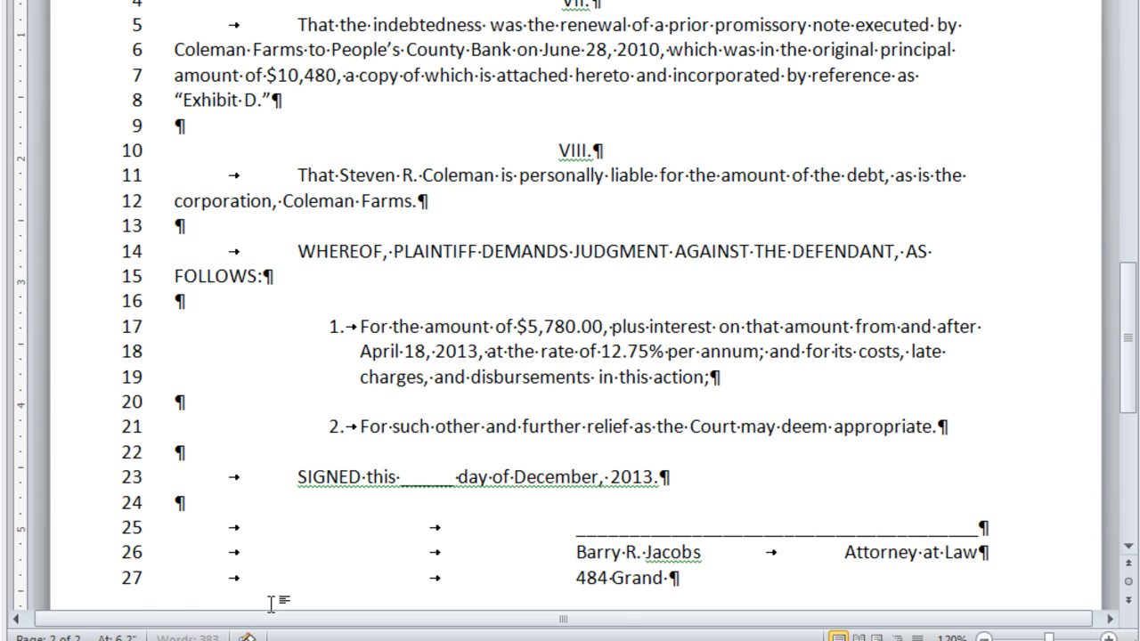
key(Return)
key(Tab)
key(Tab)
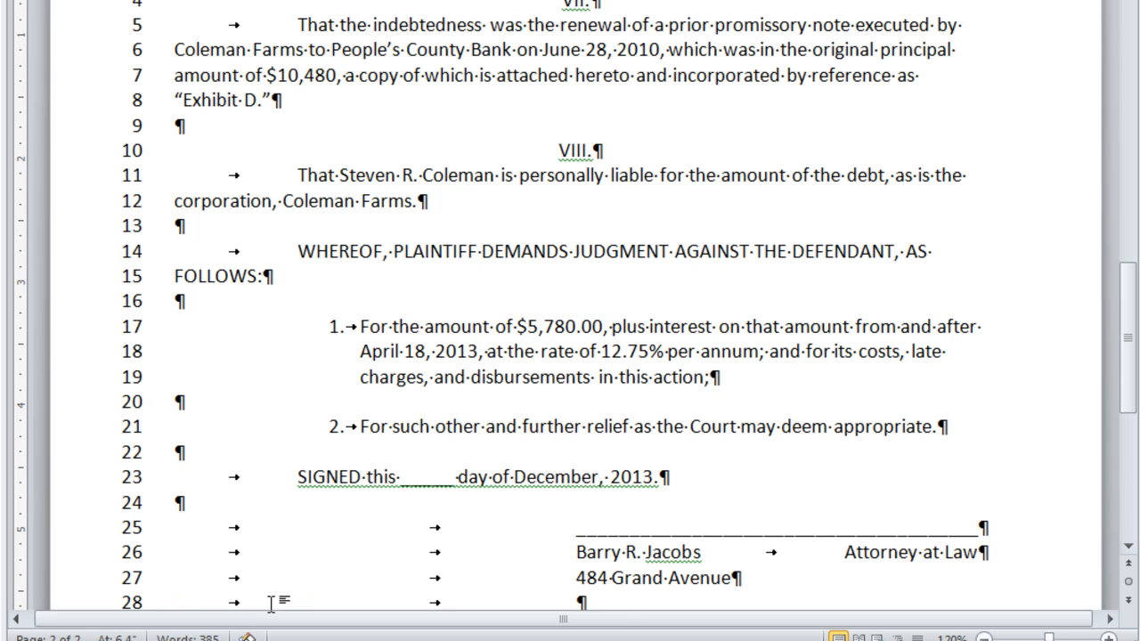
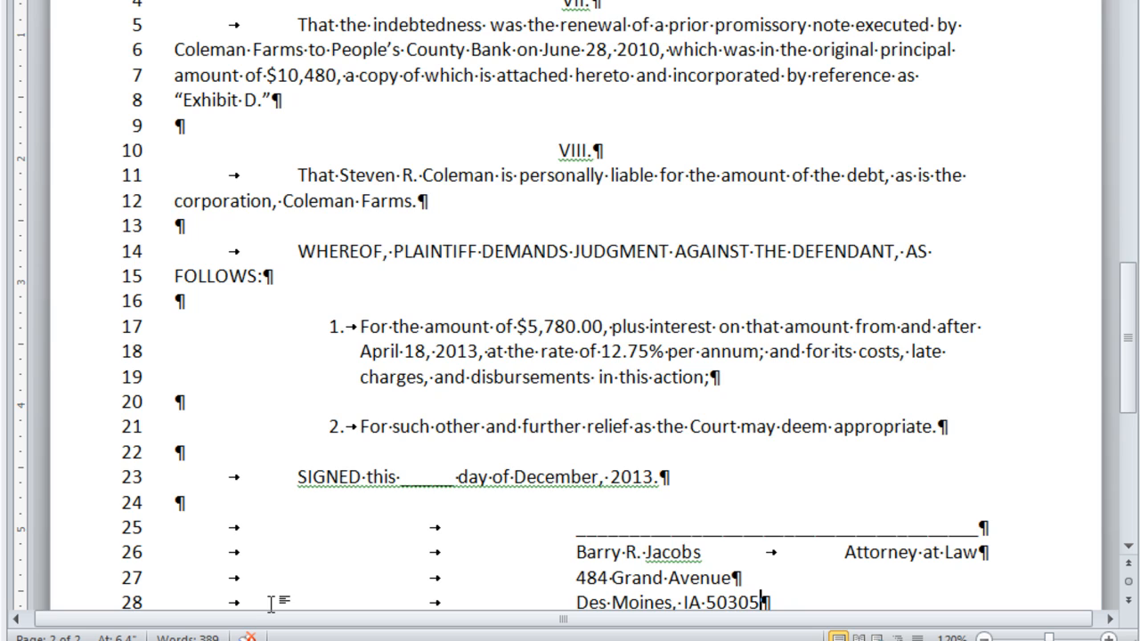
scroll(232, 543, down, 5)
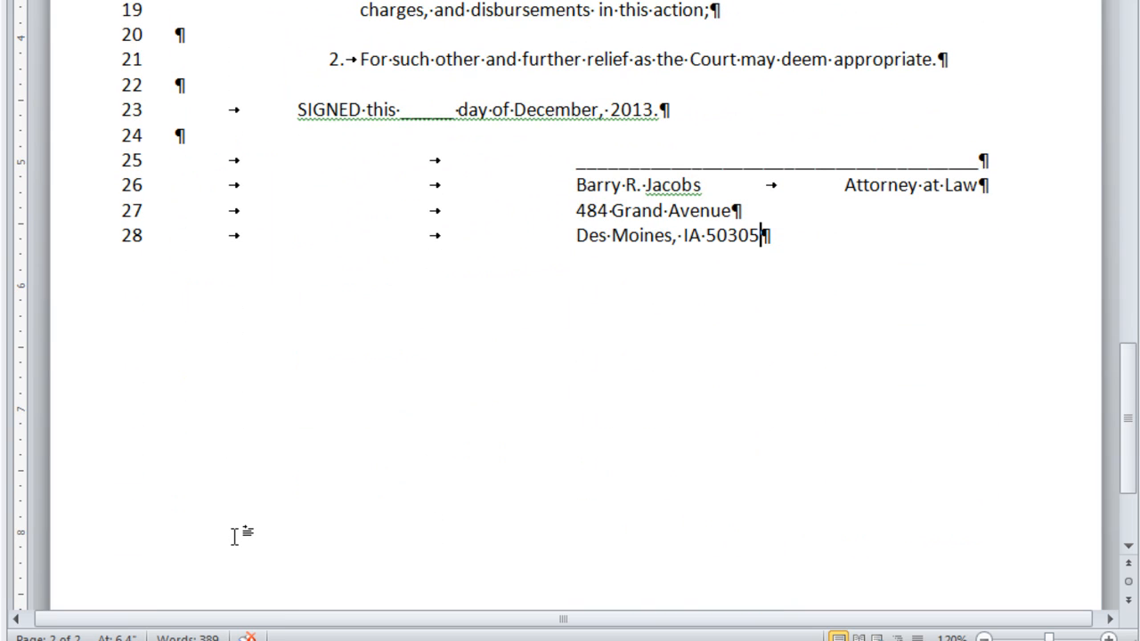
key(Return)
key(Tab)
key(Tab)
text(Telephone: 515-555-3399)
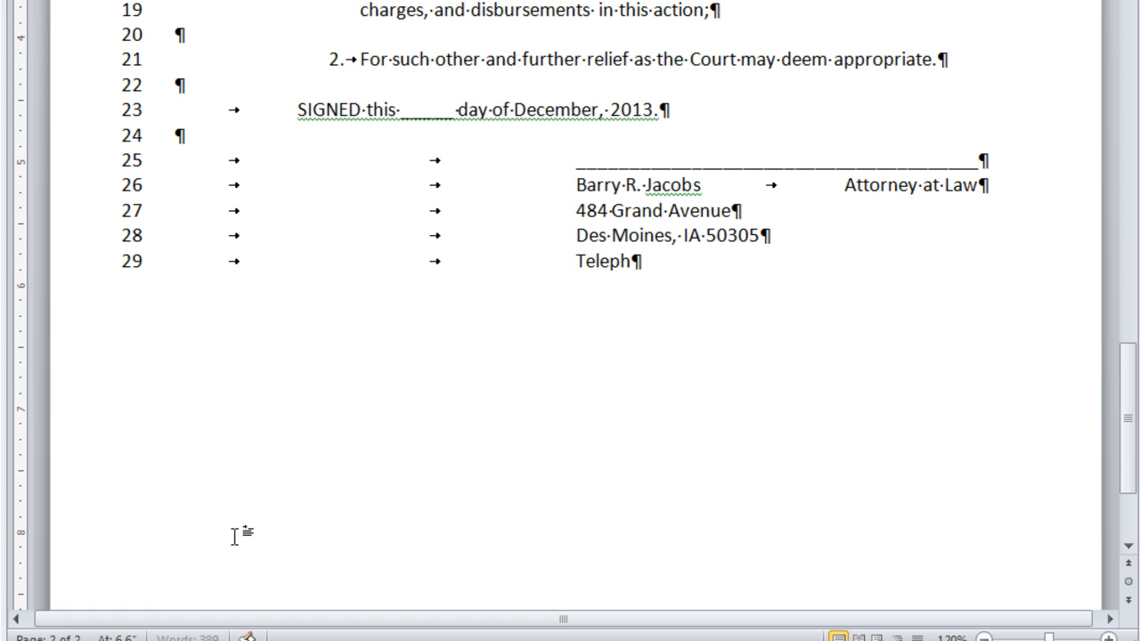
key(Return)
key(Tab)
key(Tab)
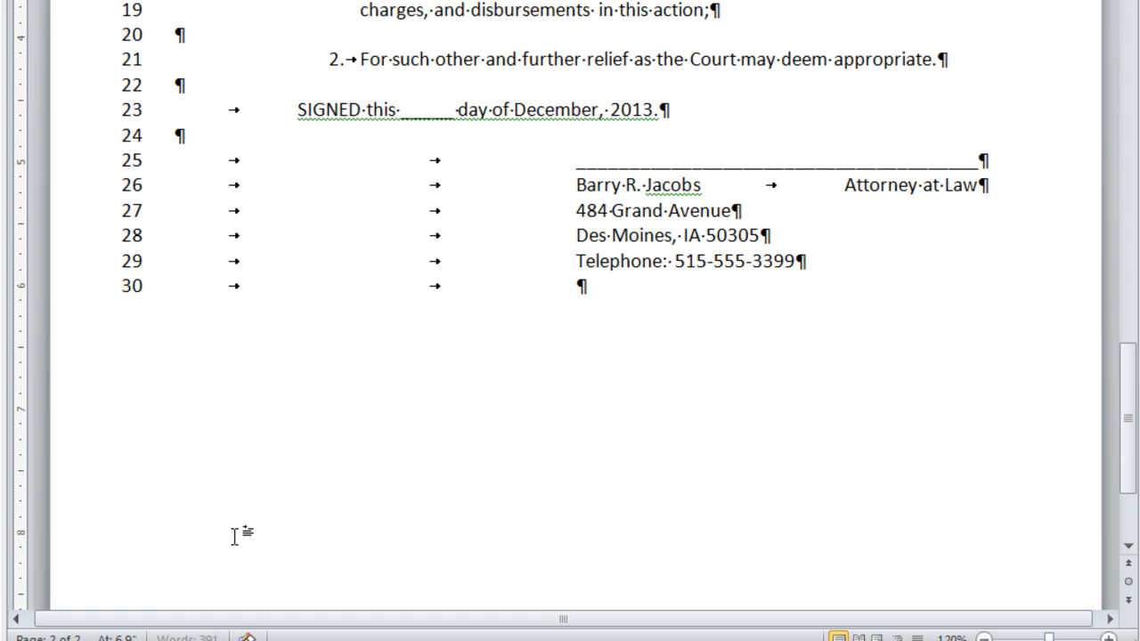
text(Attorney for Plai)
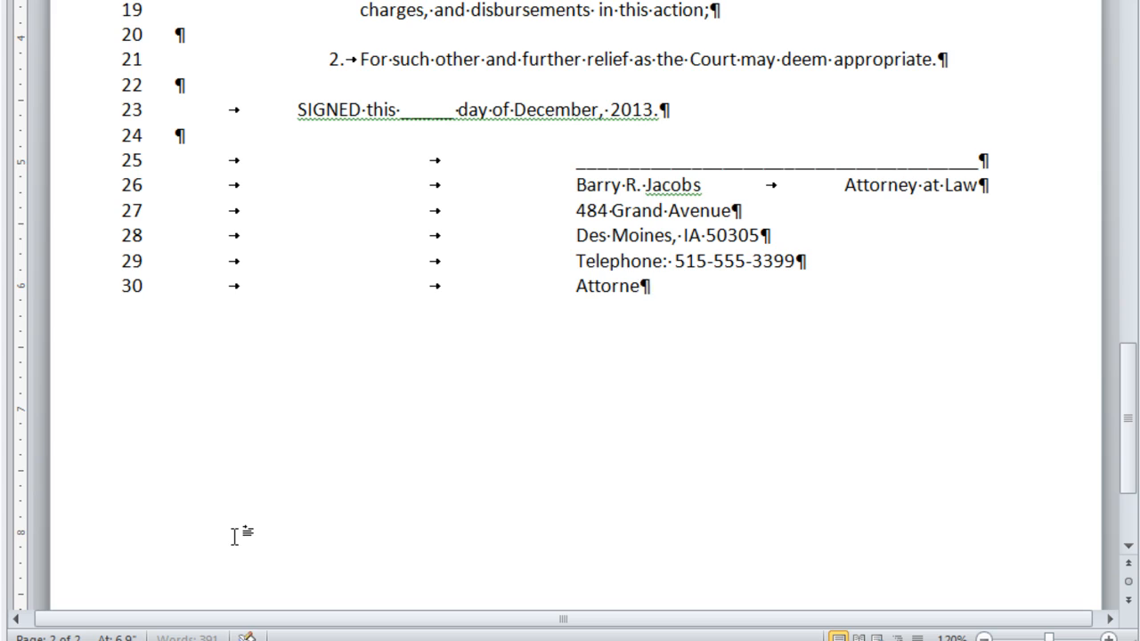
text(ntiff)
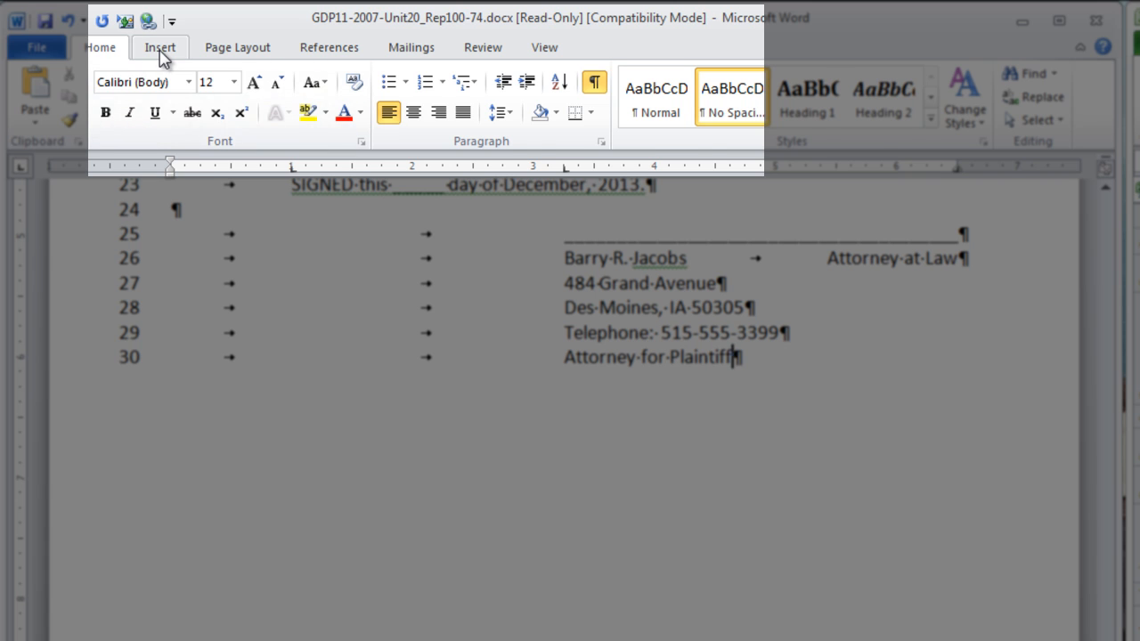
- Insert Plain Number 2 page numbers centred at the bottom of each page, then close the footer
click(160, 48)
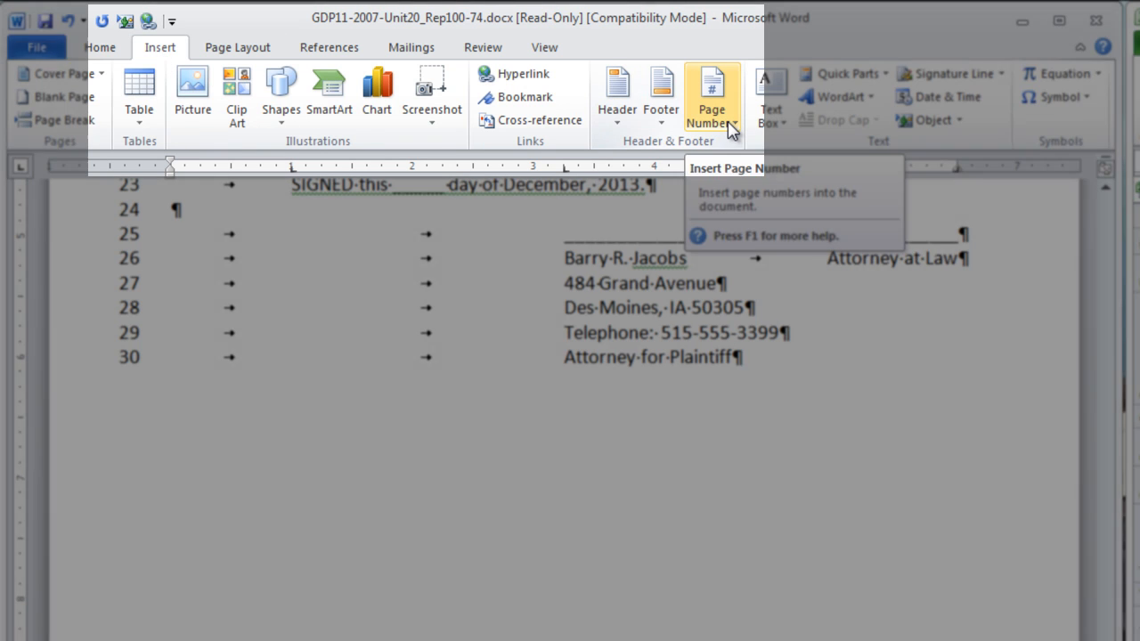
click(729, 125)
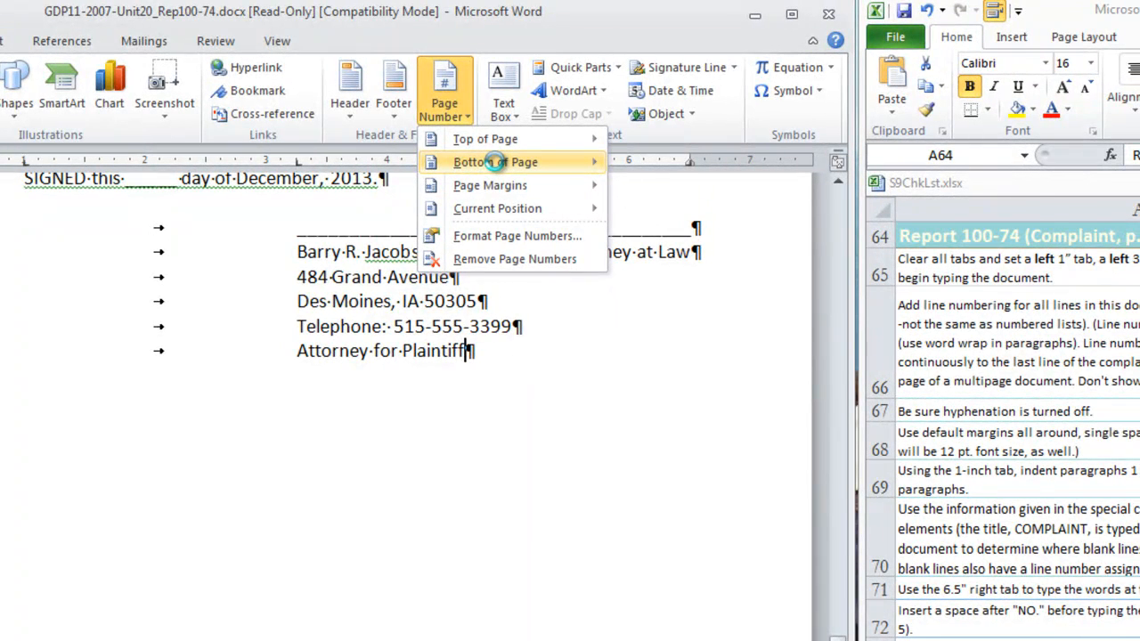
click(495, 162)
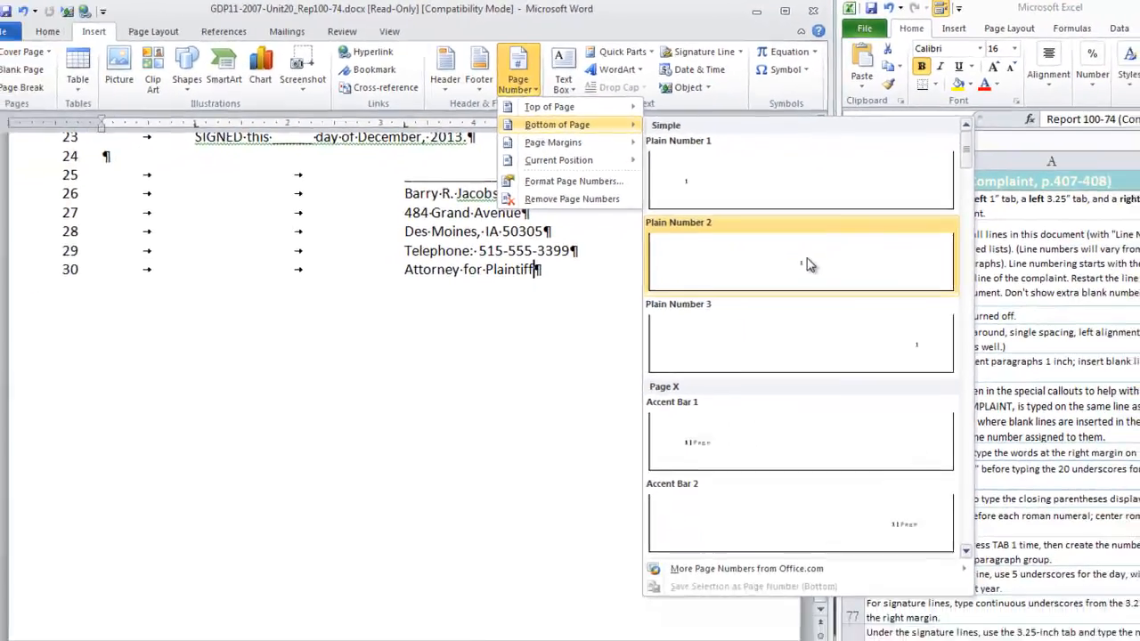
click(821, 344)
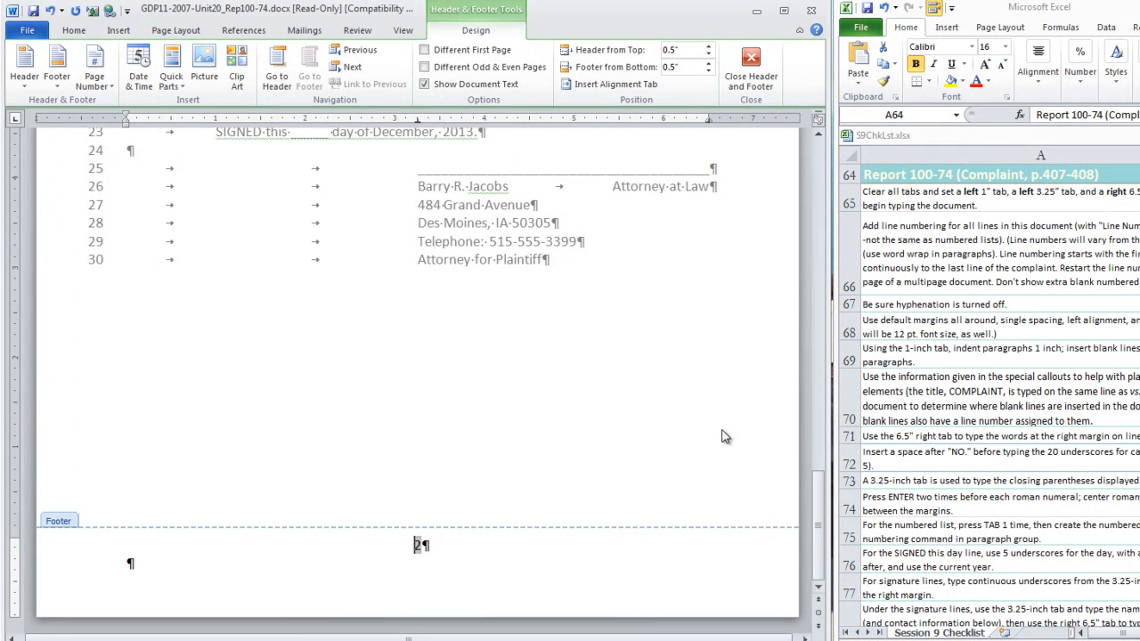
scroll(723, 452, up, 15)
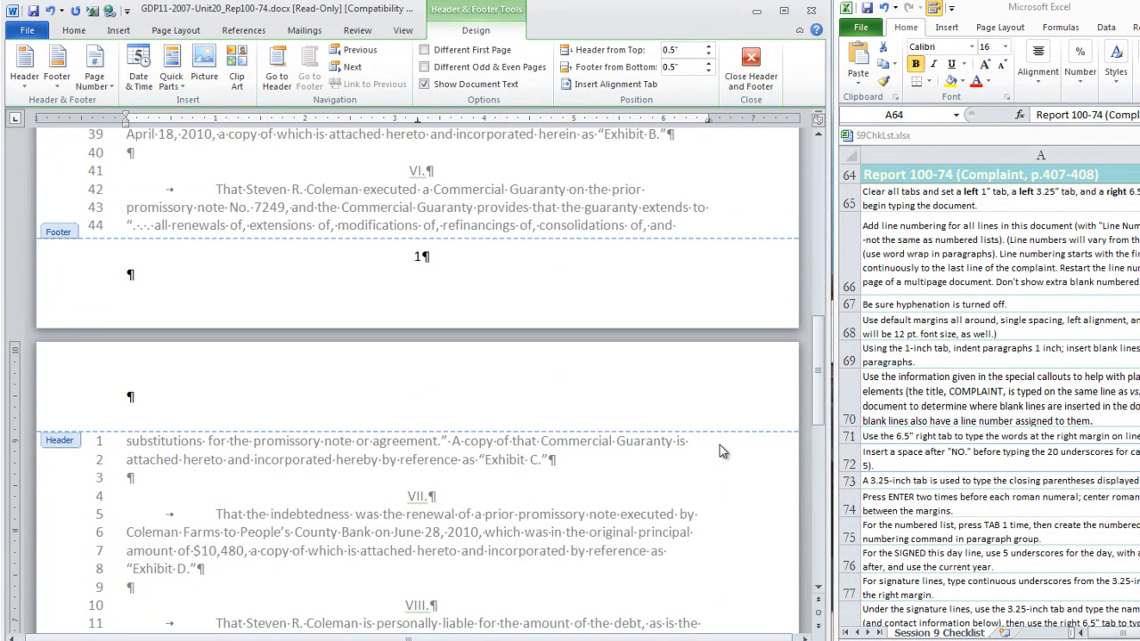
scroll(723, 452, down, 15)
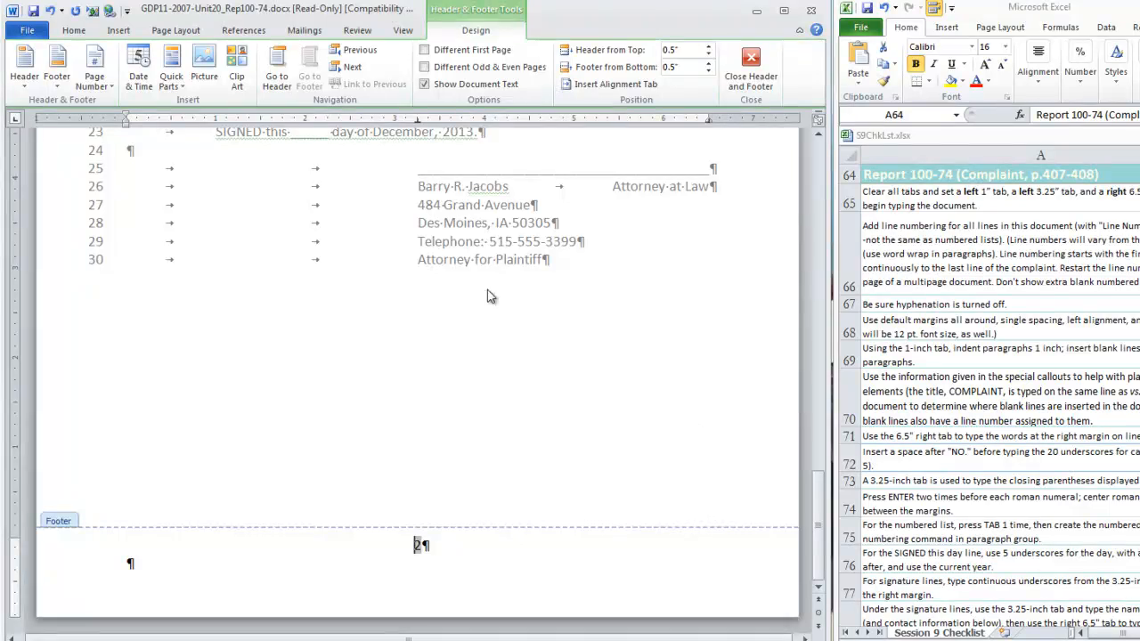
click(751, 67)
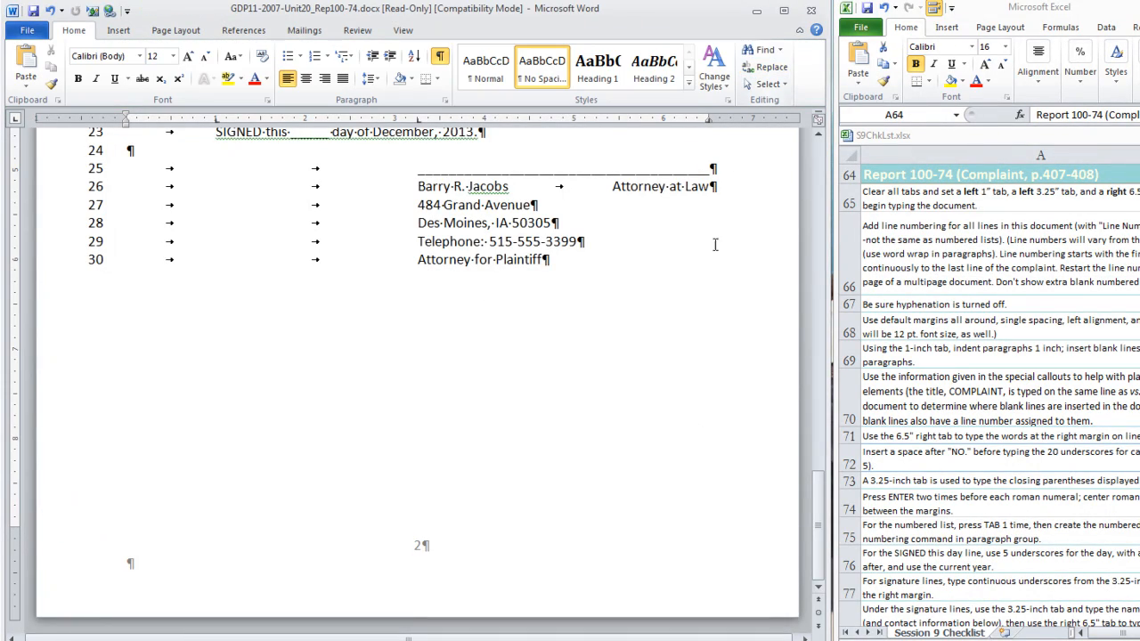
scroll(668, 352, up, 6)
scroll(668, 351, up, 12)
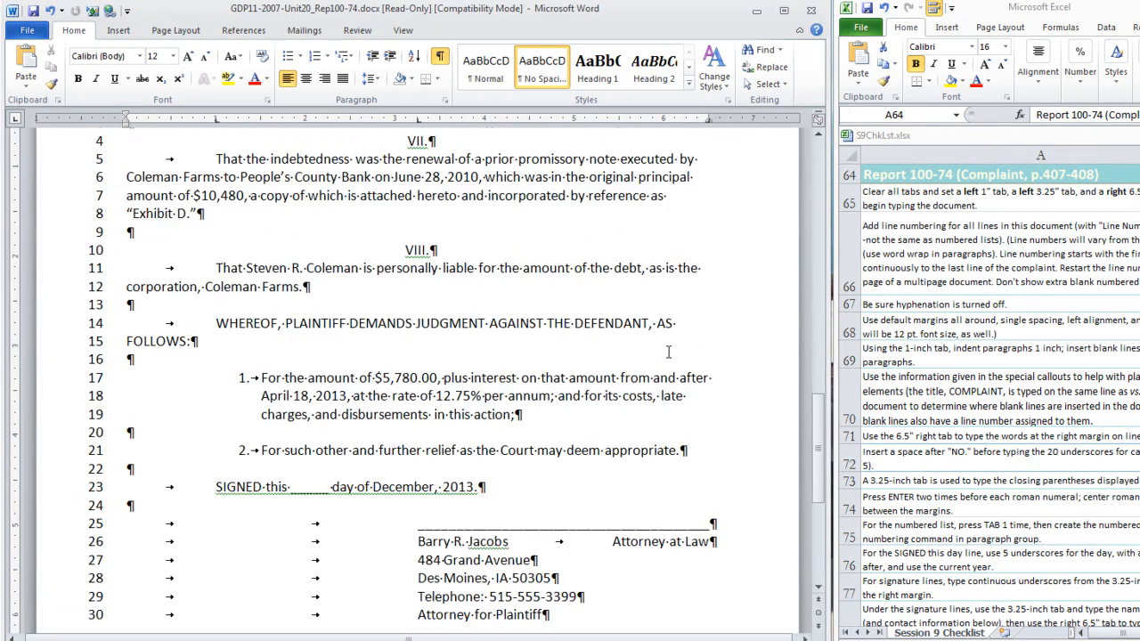
scroll(667, 352, up, 10)
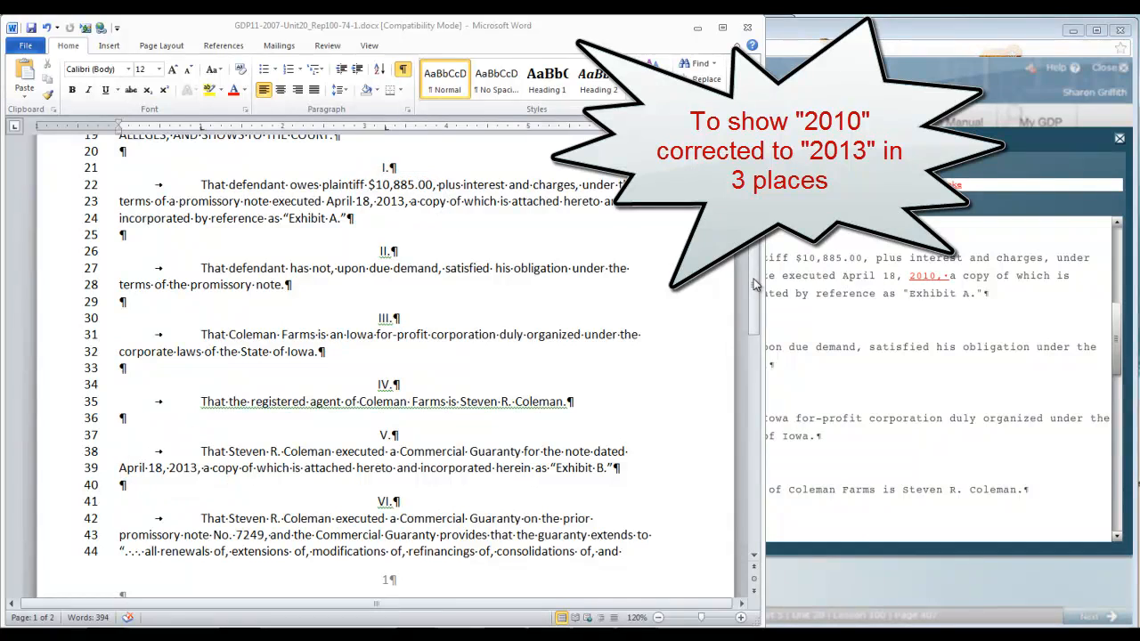
- Scroll through the corrected copy to confirm the 2010 dates now read 2013
drag(754, 286, 761, 384)
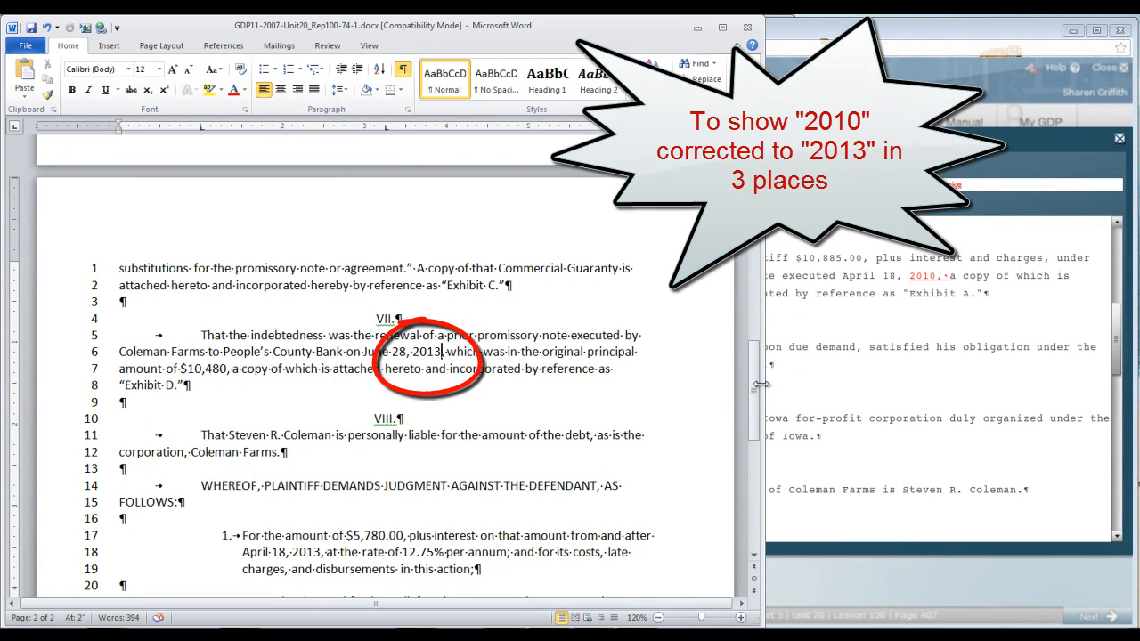